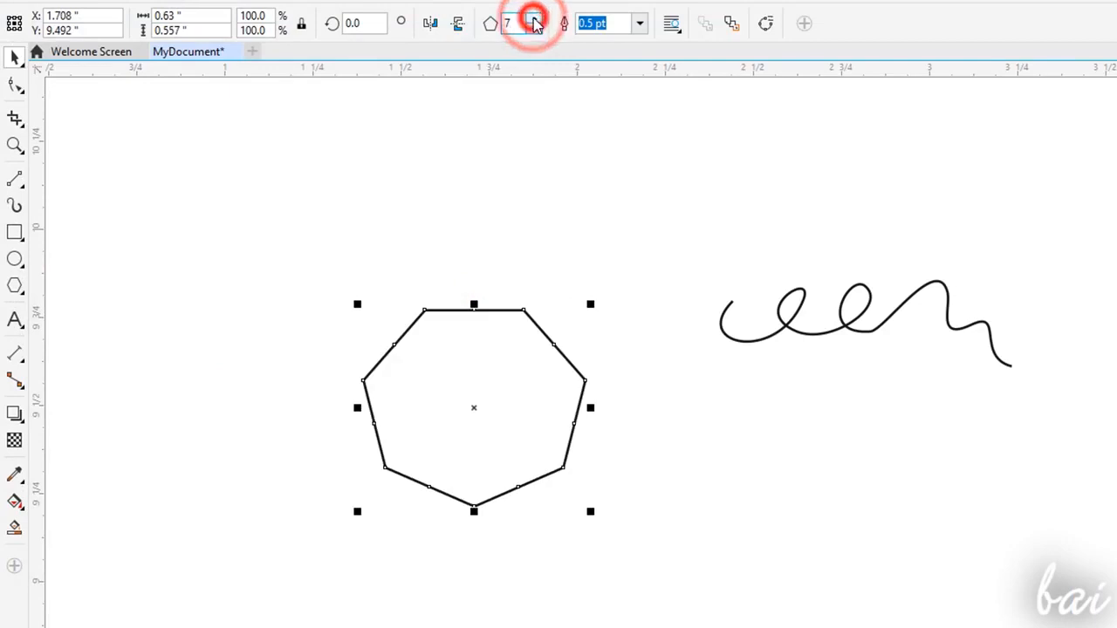
# - Reduce the number of sides of the selected seven-sided polygon by two
pyautogui.click(534, 29)
pyautogui.click(534, 30)
pyautogui.click(534, 30)
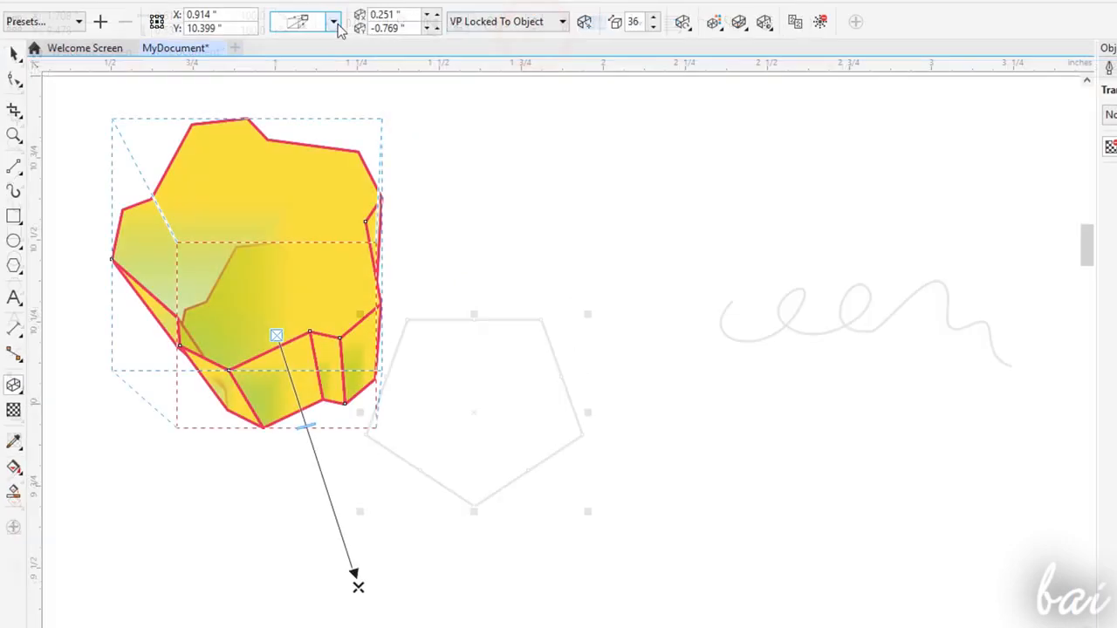
pyautogui.click(333, 21)
pyautogui.click(329, 55)
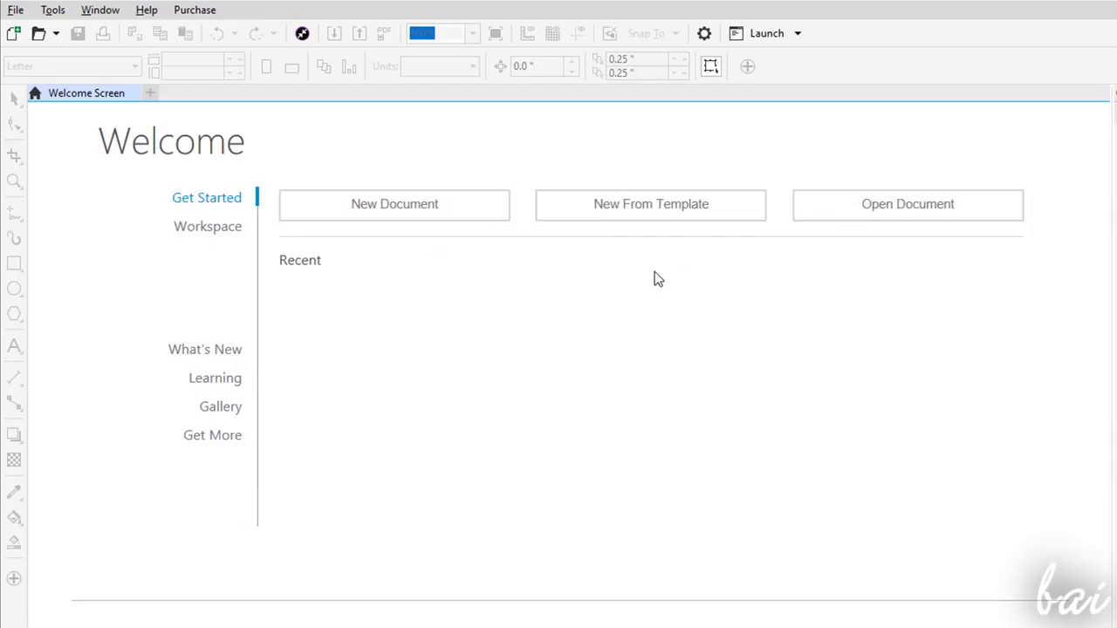
# - Look through the What's New, Learning and Gallery pages of the Welcome Screen and the option for opening existing documents
pyautogui.click(226, 356)
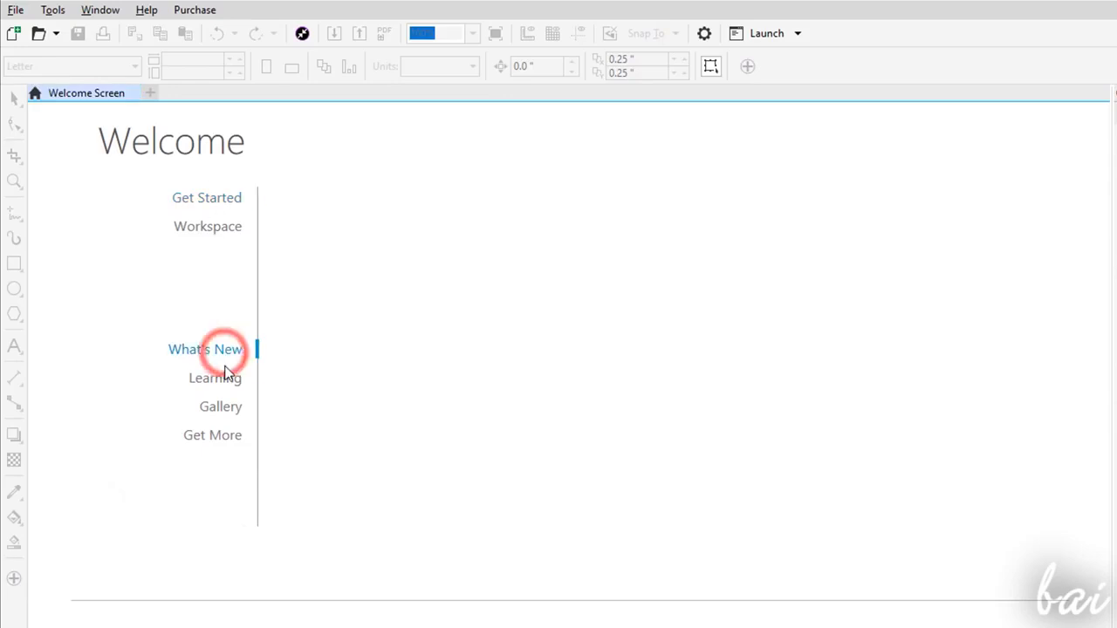
pyautogui.click(225, 384)
pyautogui.click(225, 411)
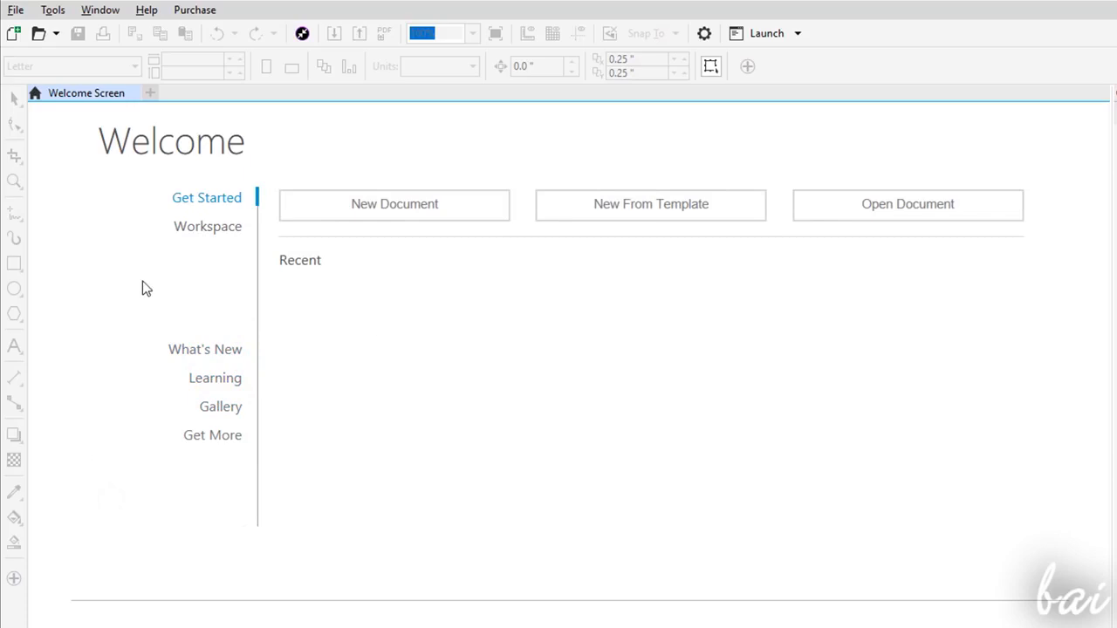
pyautogui.click(935, 218)
pyautogui.scroll(-1, 675, 110)
# - Start a new document and name it MyDocument
pyautogui.click(399, 210)
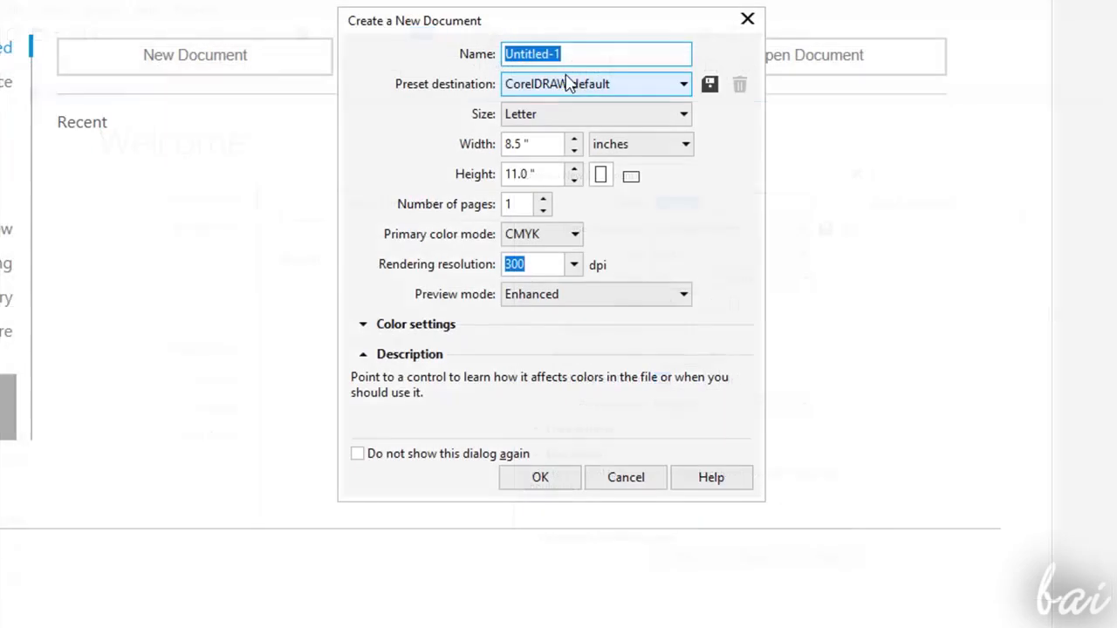
pyautogui.doubleClick(578, 54)
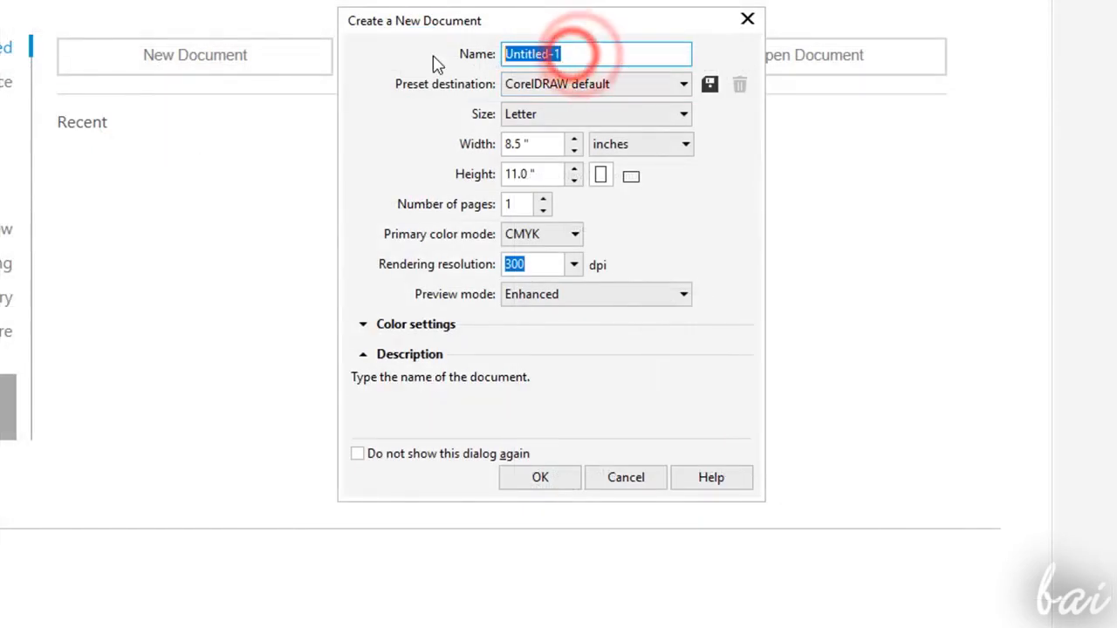
pyautogui.write('My')
# - Set the new document's page to Letter size, 8.5 by 11 inches, in portrait orientation
pyautogui.click(653, 87)
pyautogui.click(634, 115)
pyautogui.click(629, 138)
pyautogui.click(575, 139)
pyautogui.click(575, 139)
pyautogui.click(575, 139)
pyautogui.click(575, 138)
pyautogui.click(575, 151)
pyautogui.click(575, 151)
pyautogui.click(575, 151)
pyautogui.click(575, 151)
pyautogui.click(576, 169)
pyautogui.click(575, 170)
pyautogui.click(575, 181)
pyautogui.click(575, 180)
pyautogui.click(629, 178)
pyautogui.click(600, 176)
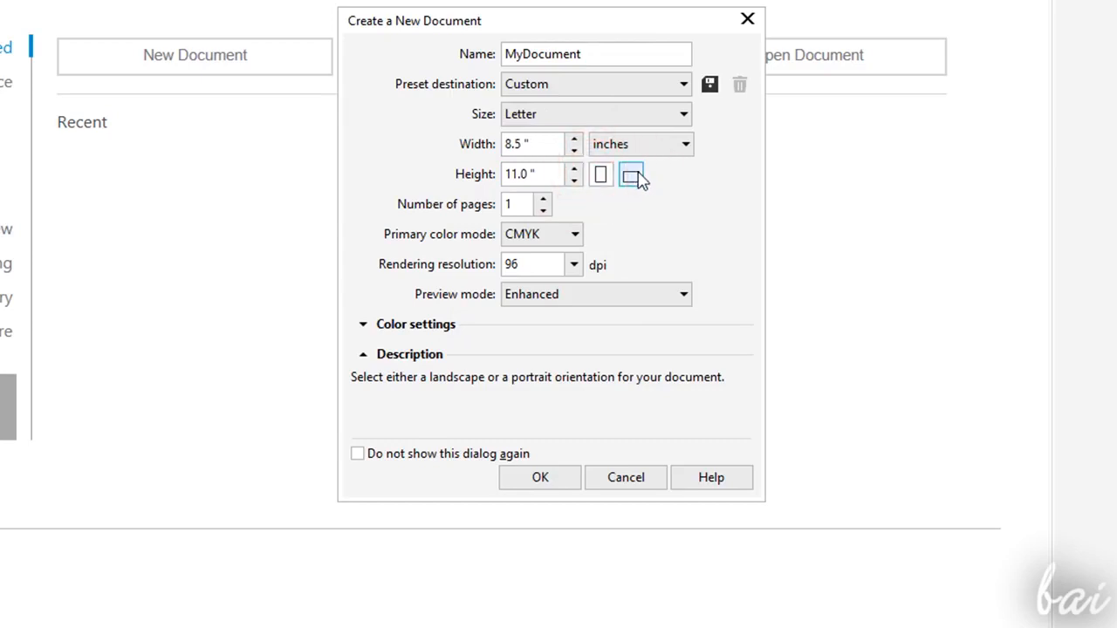
# - Set the document to one page with CMYK as primary color mode and a rendering resolution of 96 dpi
pyautogui.click(543, 199)
pyautogui.click(543, 210)
pyautogui.click(572, 233)
pyautogui.click(616, 234)
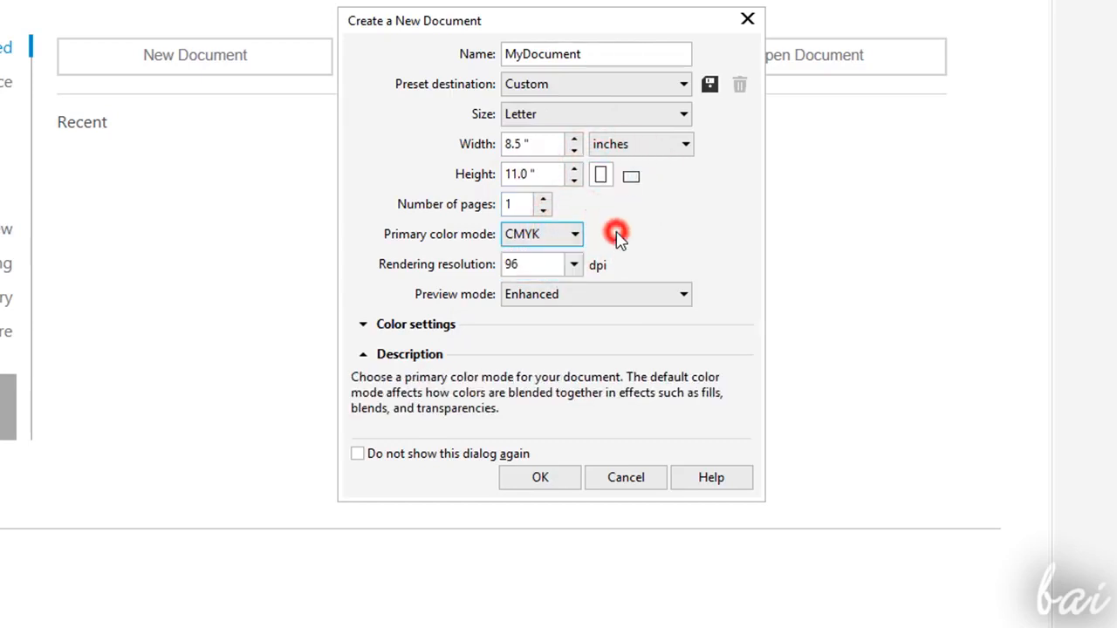
pyautogui.click(573, 264)
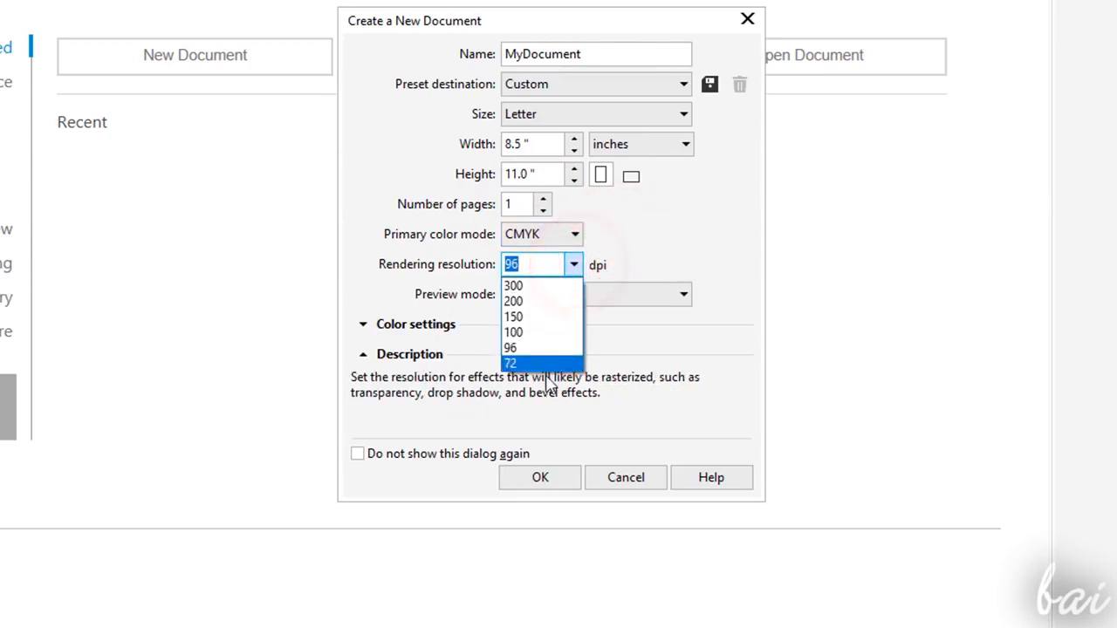
pyautogui.click(620, 262)
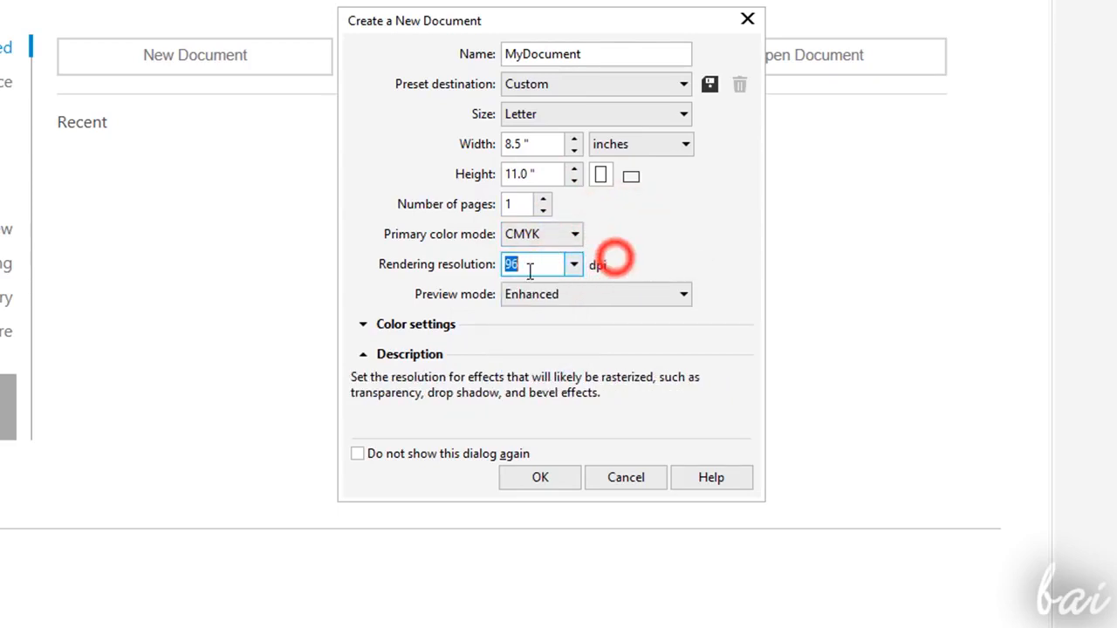
# - Use the Enhanced preview mode, expand the color profile settings and create the document
pyautogui.click(595, 294)
pyautogui.click(563, 376)
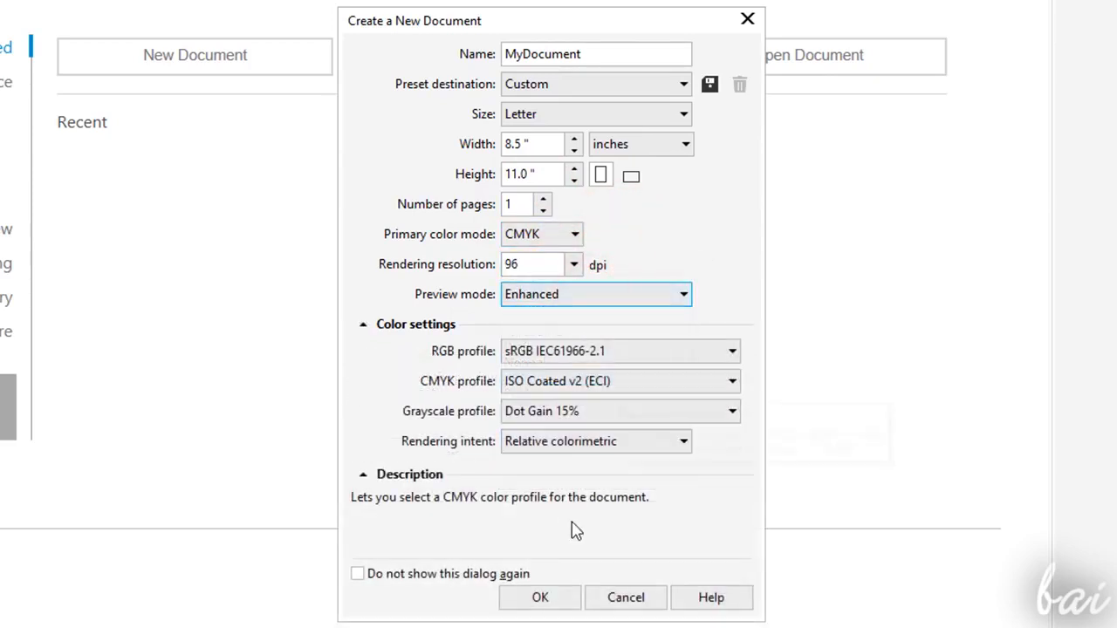
pyautogui.click(541, 599)
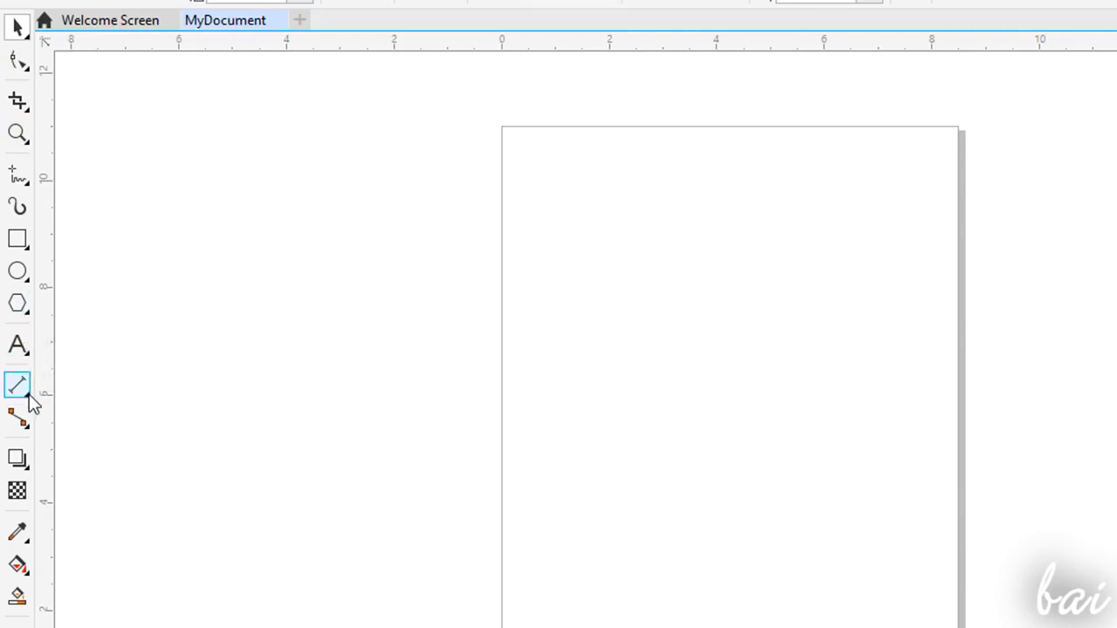
# - Show the tools grouped with the Pick tool and try switching to Freehand Pick
pyautogui.click(16, 26)
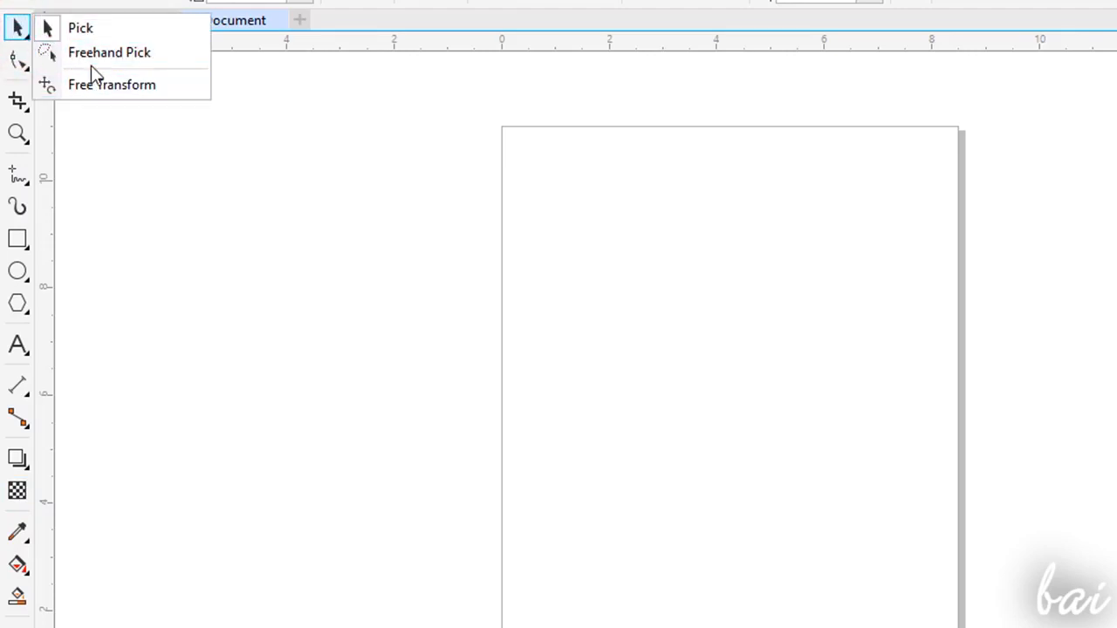
pyautogui.click(96, 55)
pyautogui.click(18, 28)
pyautogui.click(74, 43)
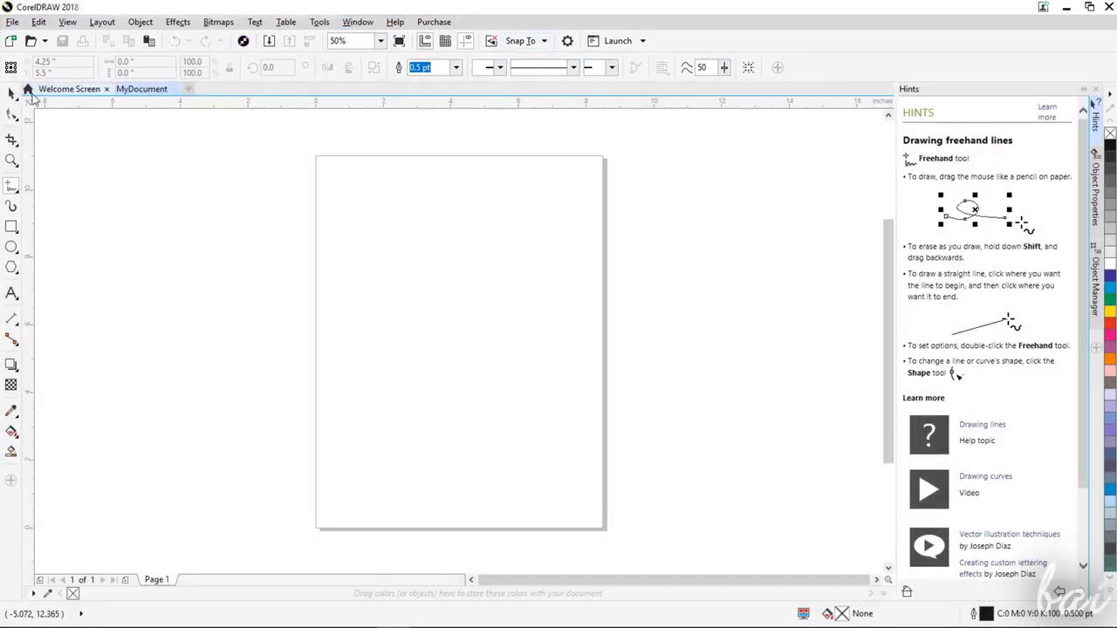
# - Activate the Pick, Shape, Freehand, Artistic Media, Rectangle, Ellipse and Parallel Dimension tools in turn to compare their property settings
pyautogui.click(7, 94)
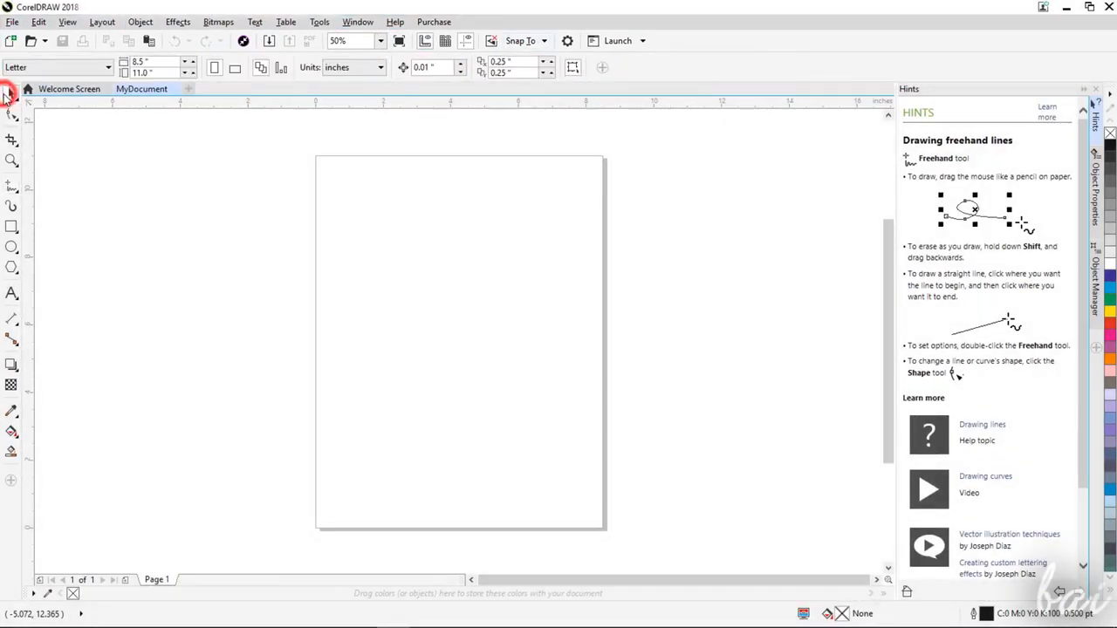
pyautogui.click(12, 116)
pyautogui.click(11, 188)
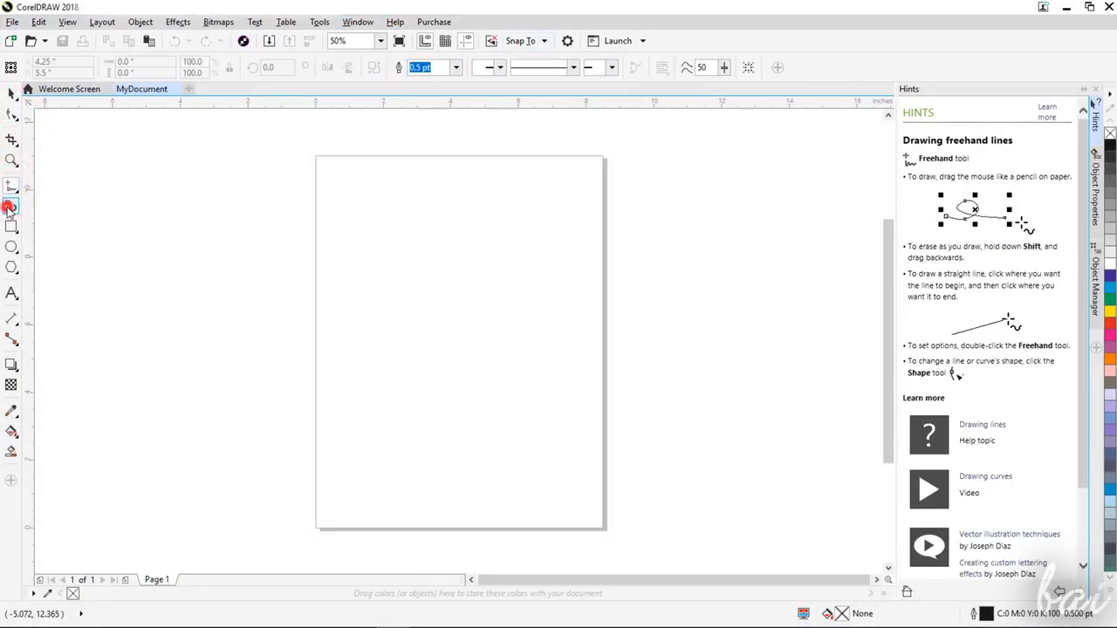
pyautogui.click(10, 206)
pyautogui.click(12, 227)
pyautogui.click(11, 247)
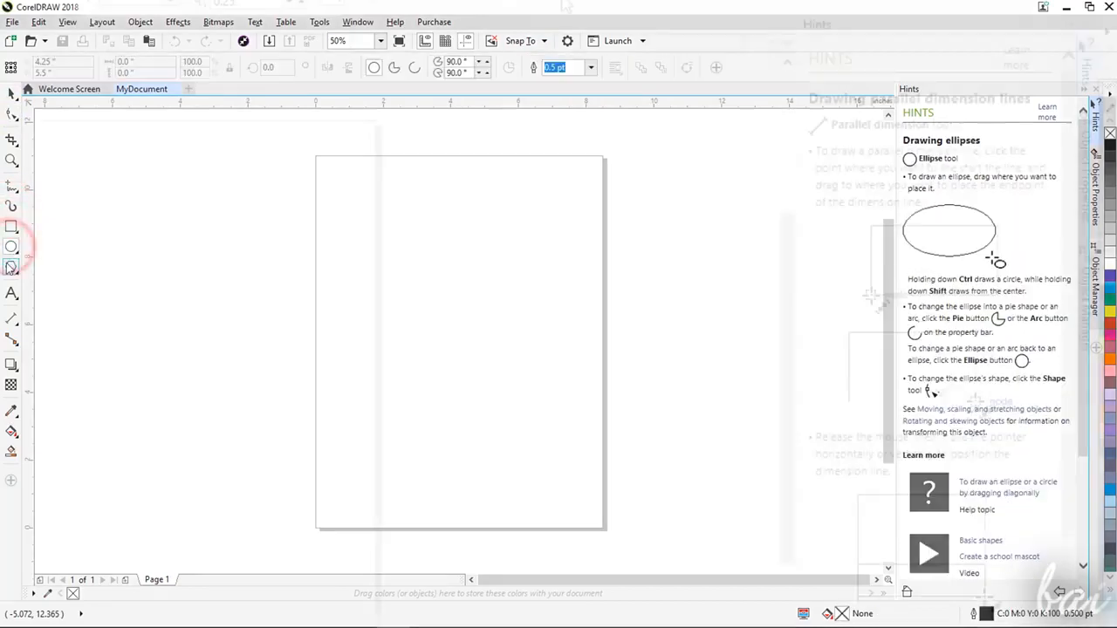
pyautogui.click(11, 319)
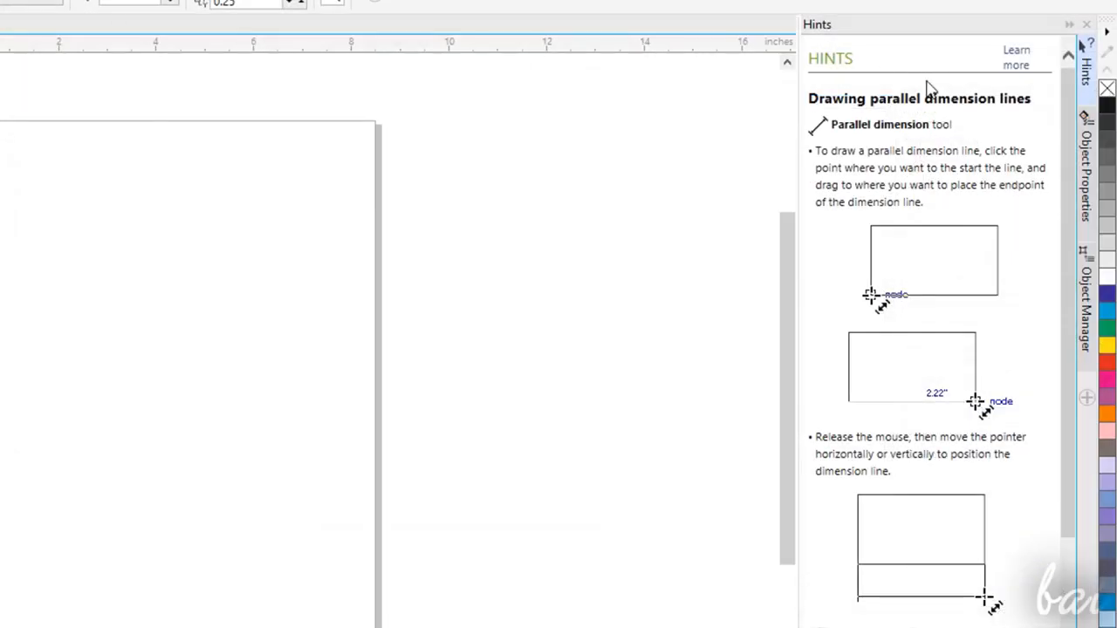
# - Examine the Object Properties docker with its outline settings, the Object Manager layers and the Hints docker
pyautogui.click(1087, 144)
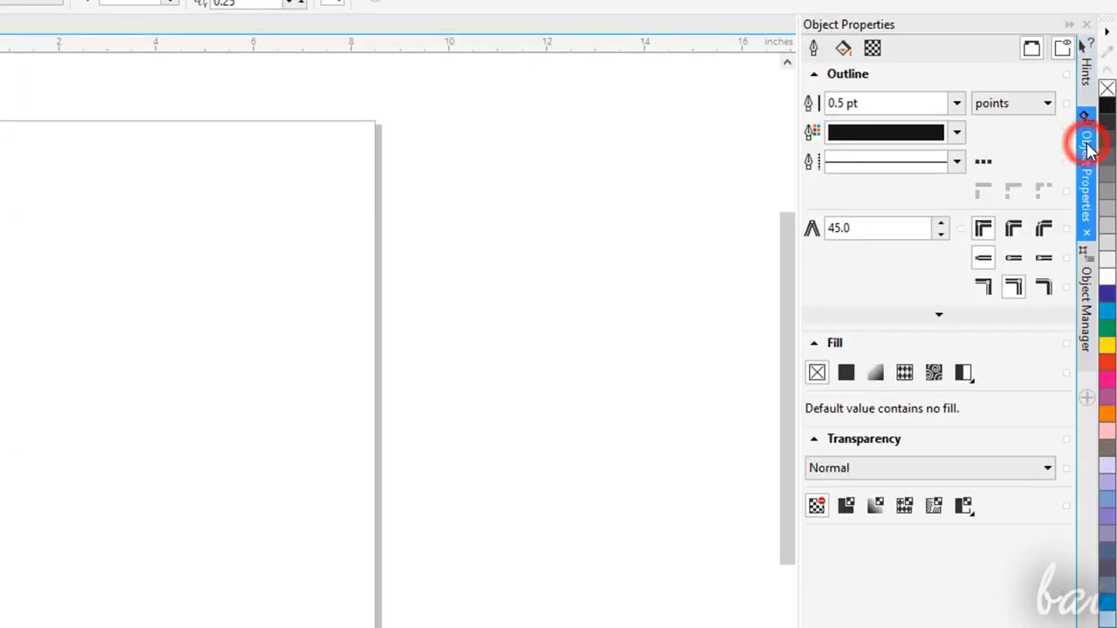
pyautogui.click(1084, 288)
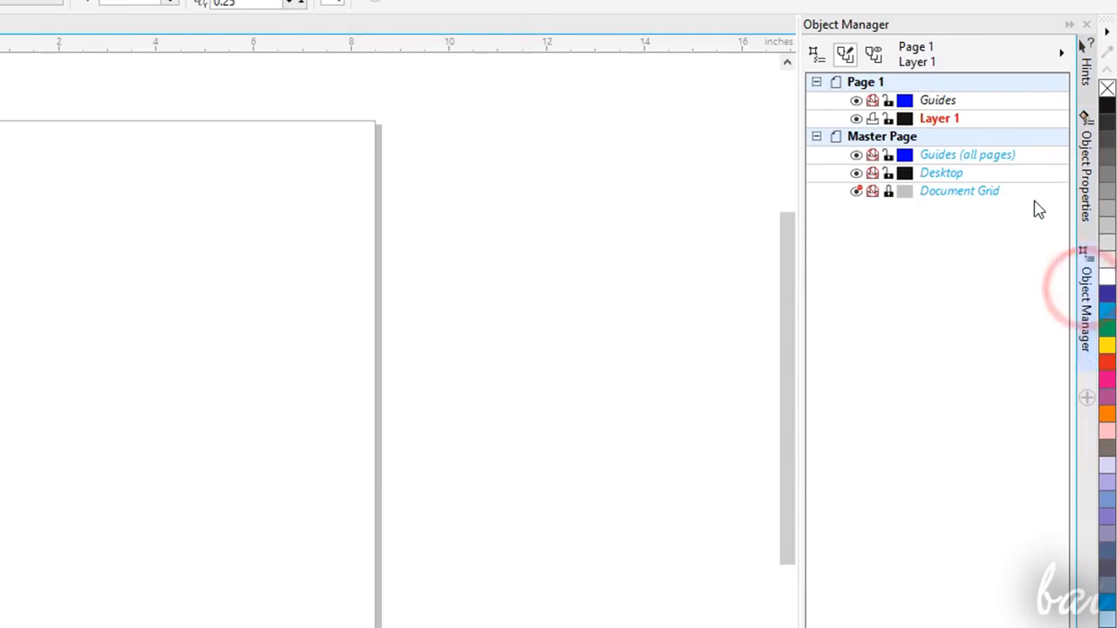
pyautogui.click(1091, 157)
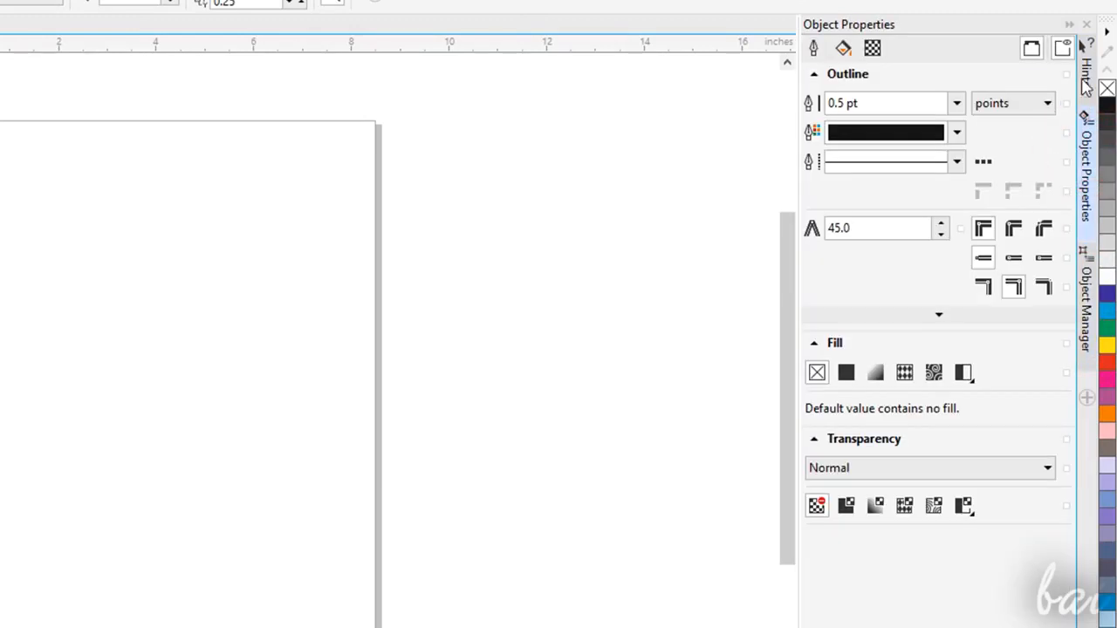
pyautogui.click(816, 48)
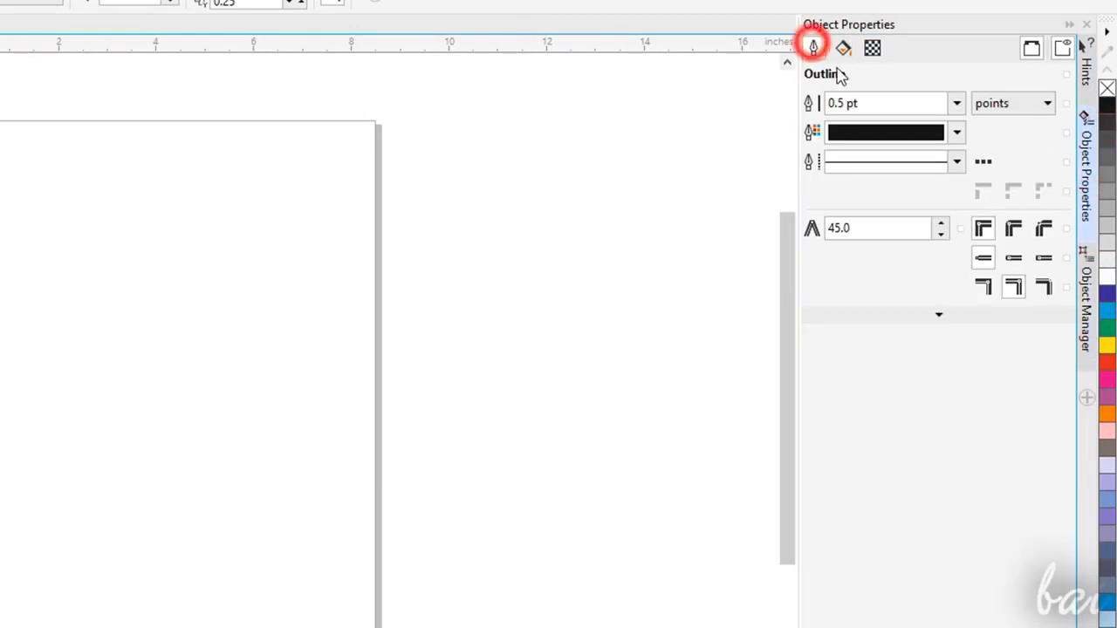
pyautogui.click(1087, 70)
pyautogui.scroll(-1, 883, 410)
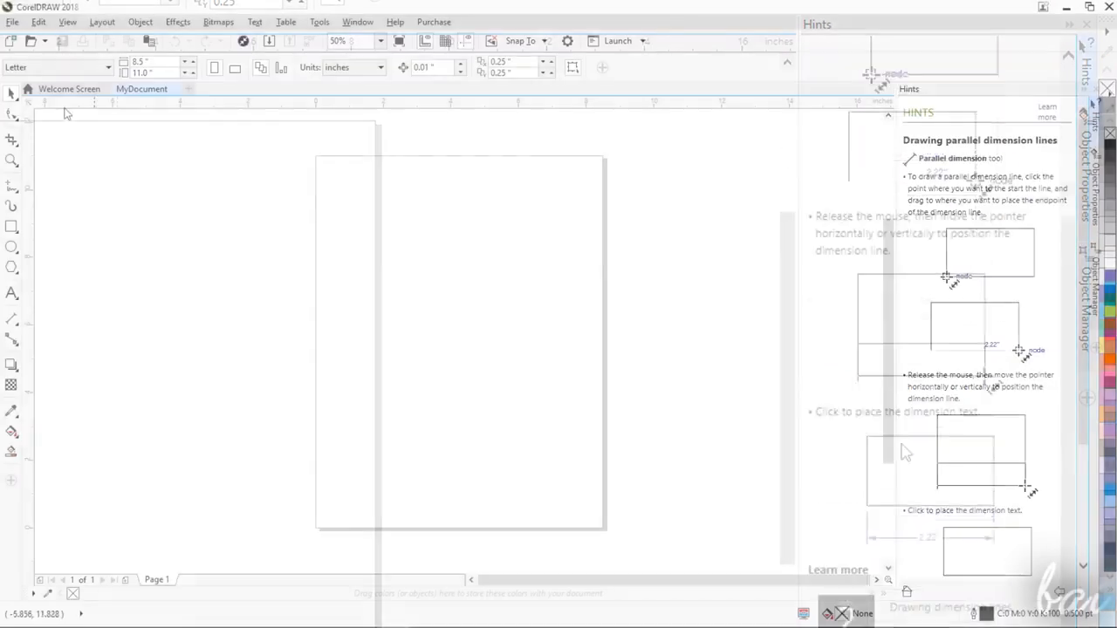
# - Read the hints for the Shape, Crop, Freehand, Artistic Media and Rectangle tools by activating each one
pyautogui.click(11, 116)
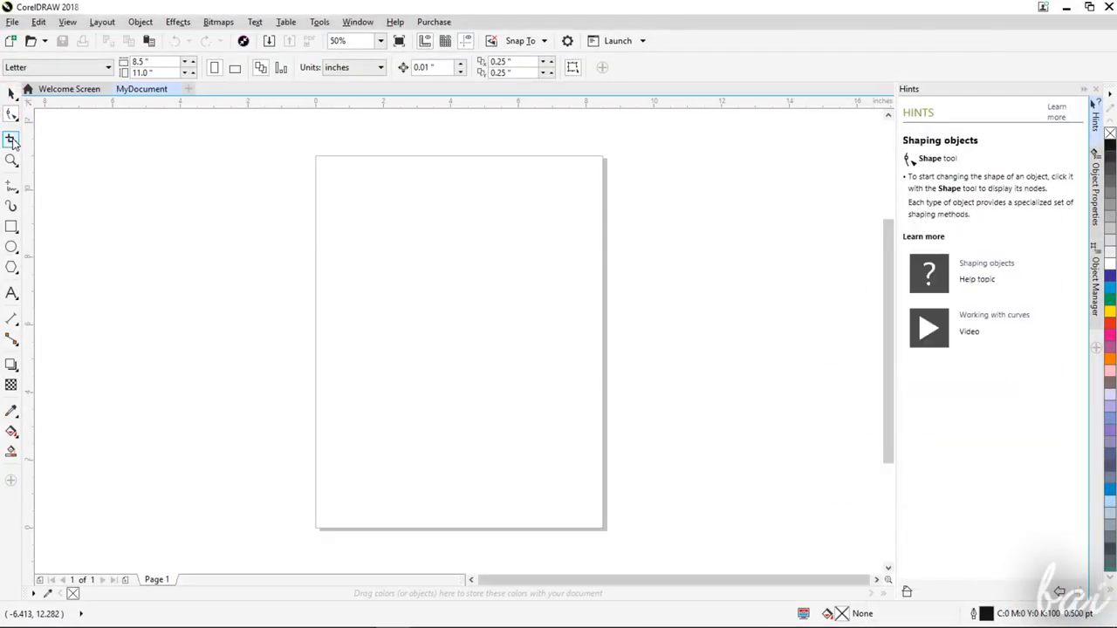
pyautogui.click(12, 140)
pyautogui.click(8, 193)
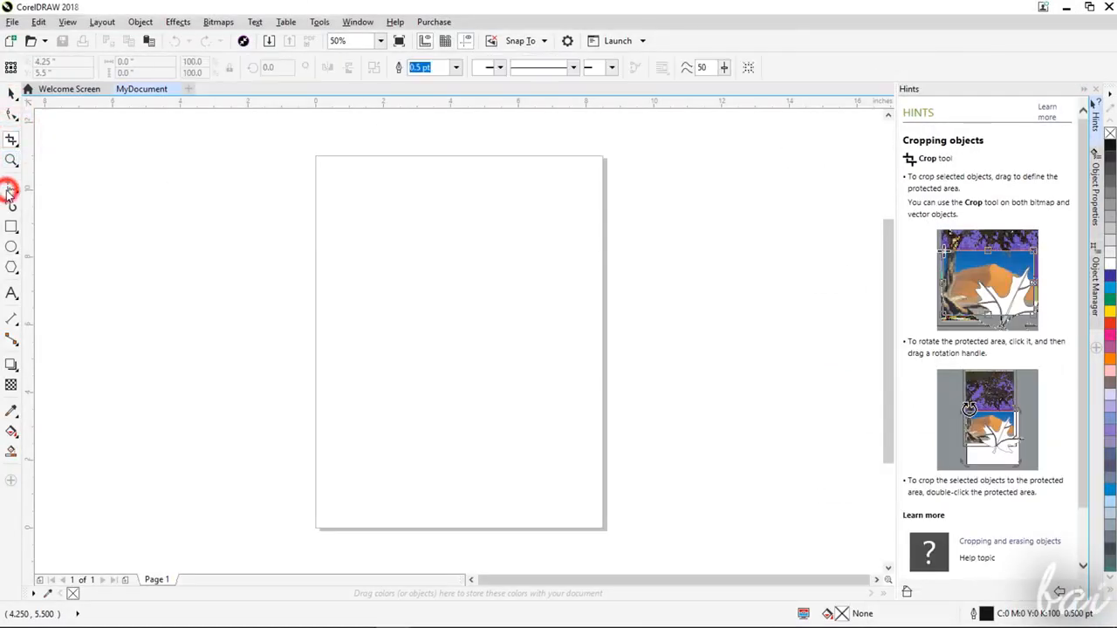
pyautogui.click(11, 206)
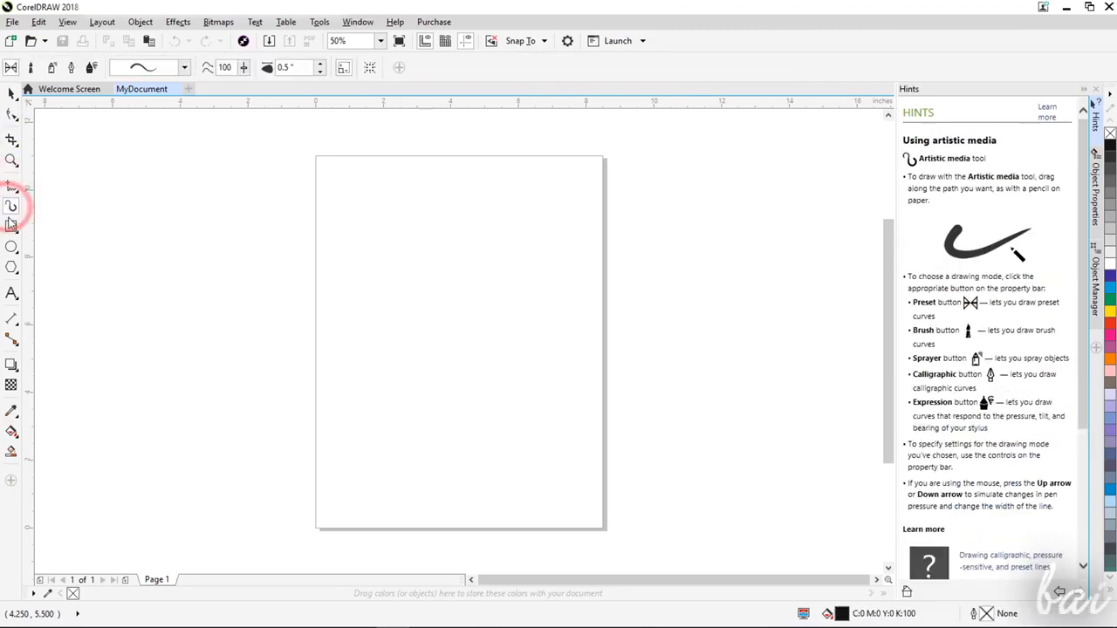
pyautogui.click(11, 226)
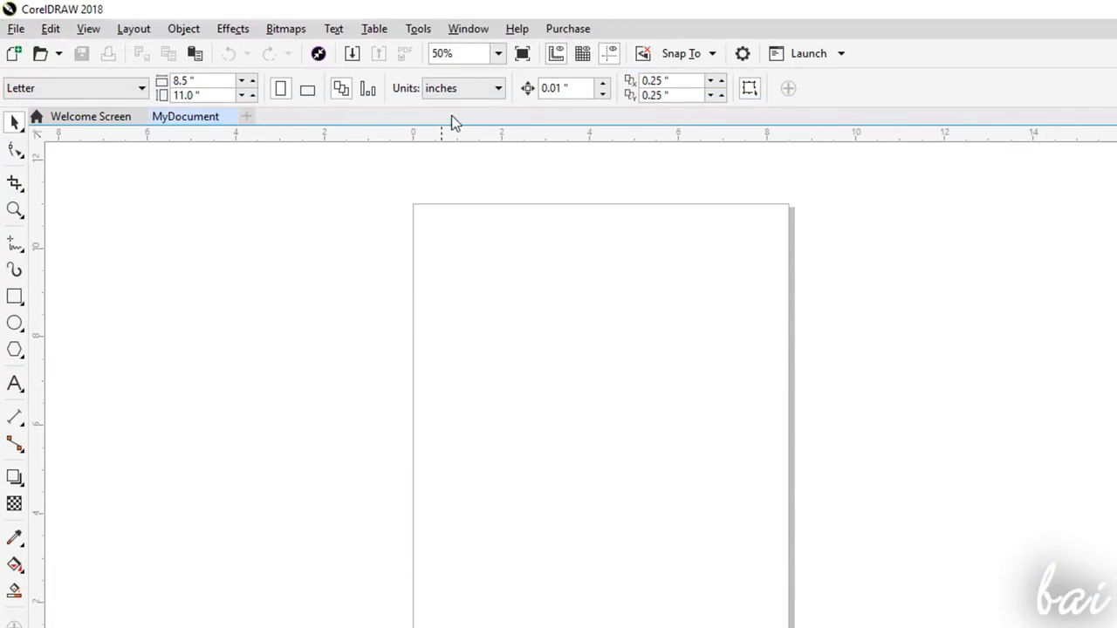
# - Show the list of dockers that can be added to the workspace
pyautogui.click(476, 29)
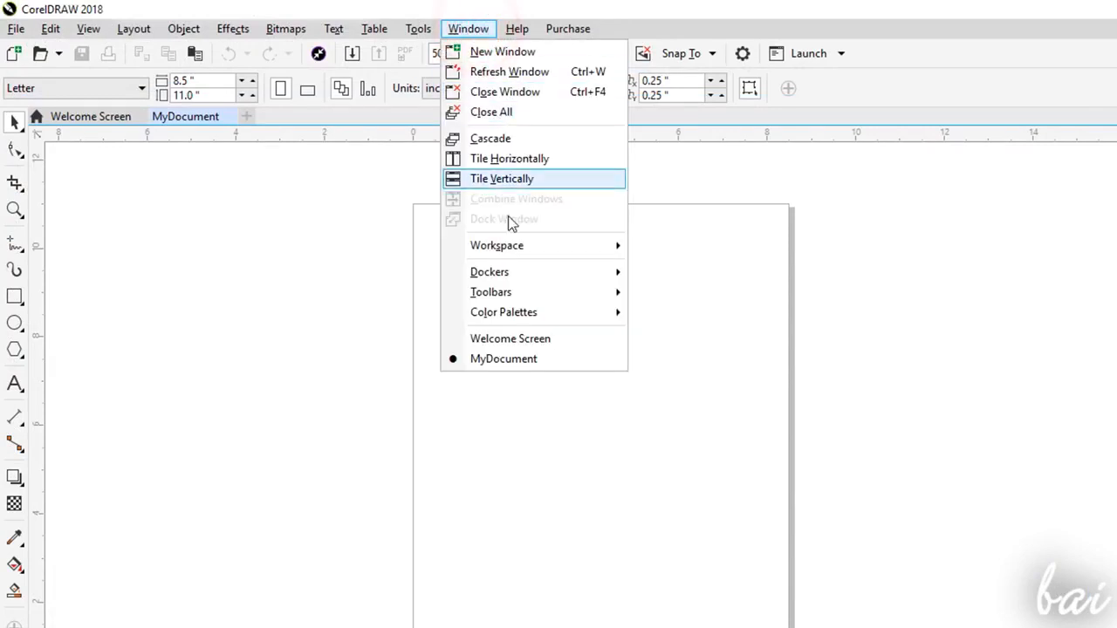
pyautogui.moveTo(555, 278)
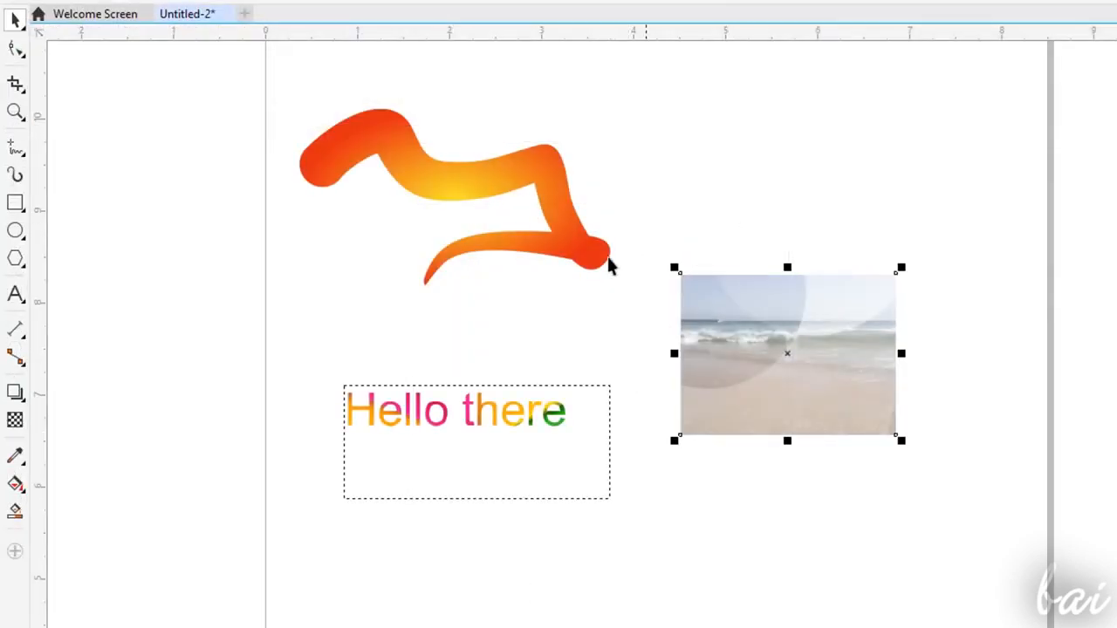
# - Inspect the artwork in Untitled-2 at different magnifications, selecting the orange curve and the "Hello there" text
pyautogui.scroll(-5, 608, 286)
pyautogui.scroll(3, 597, 280)
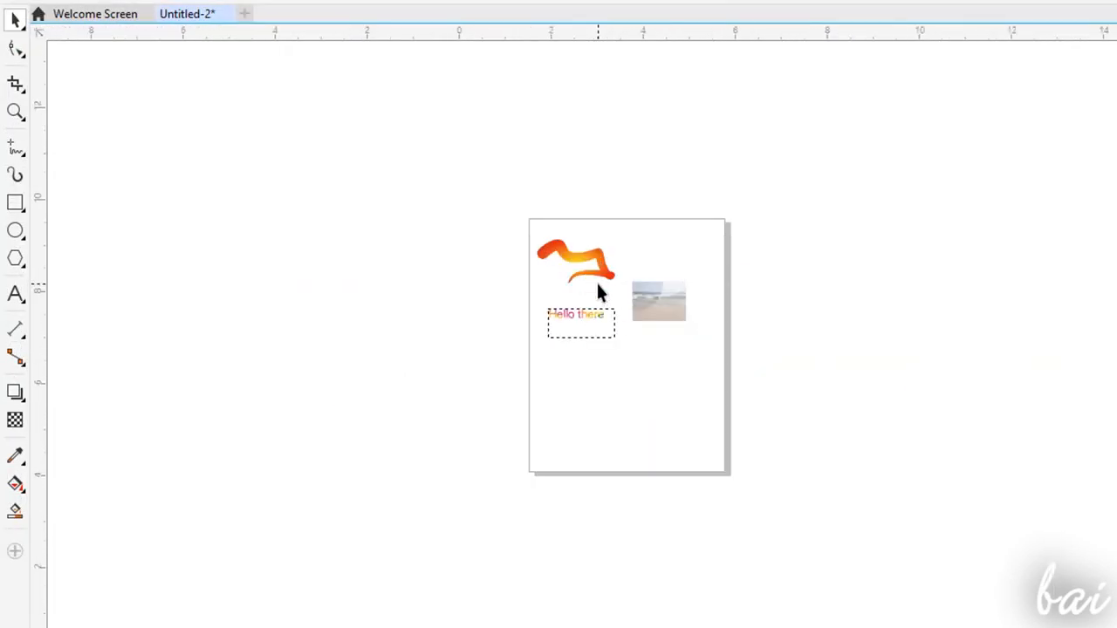
pyautogui.scroll(3, 598, 285)
pyautogui.click(533, 164)
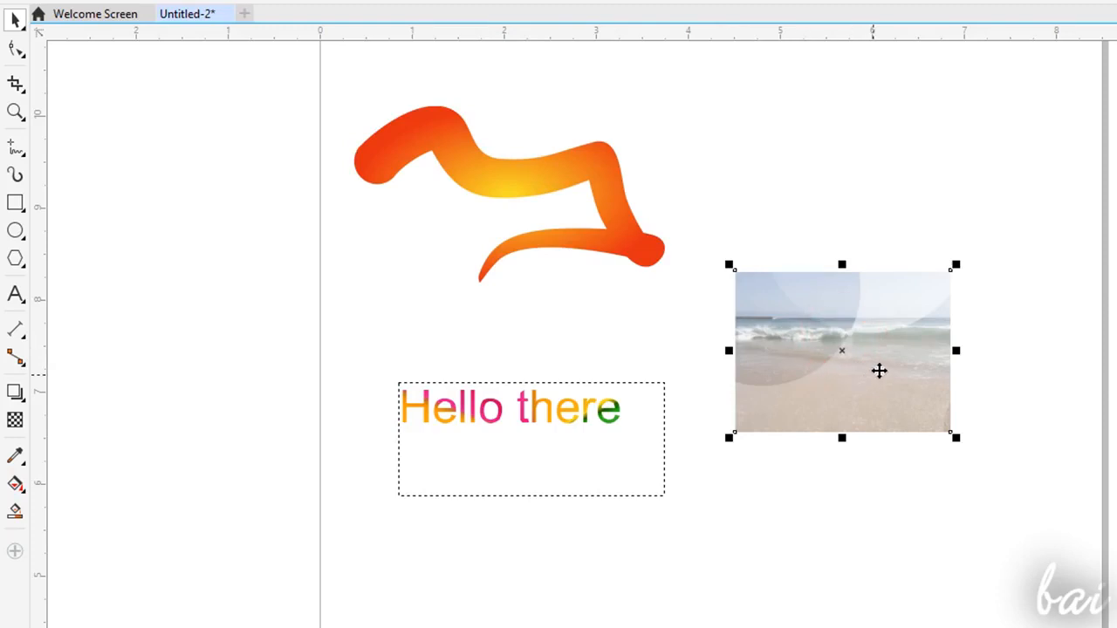
pyautogui.click(572, 409)
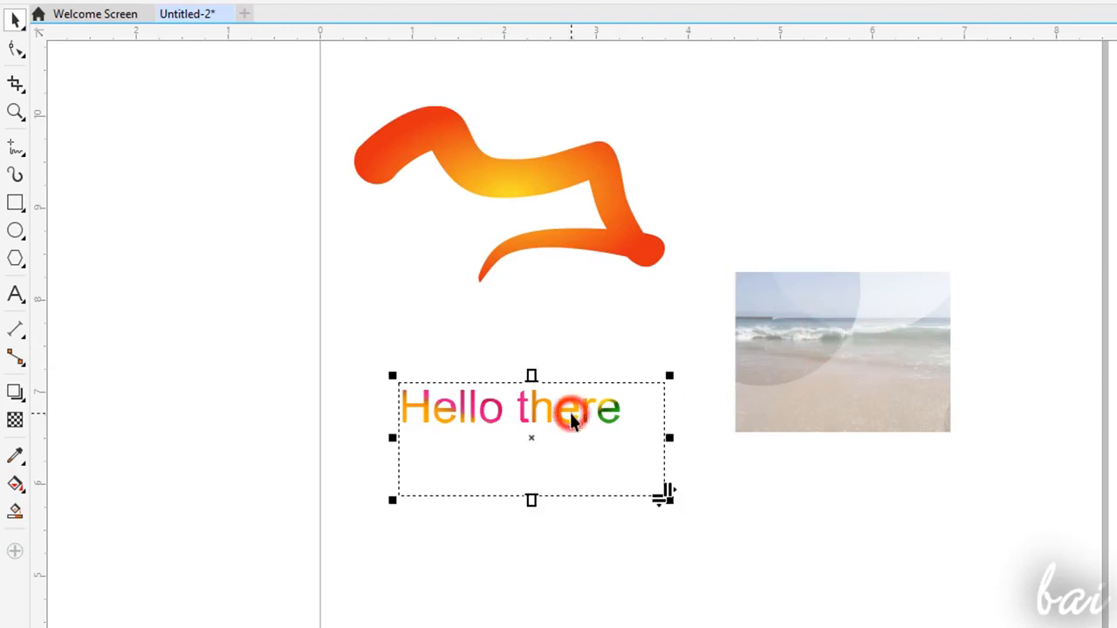
pyautogui.scroll(1, 558, 346)
pyautogui.scroll(-1, 576, 275)
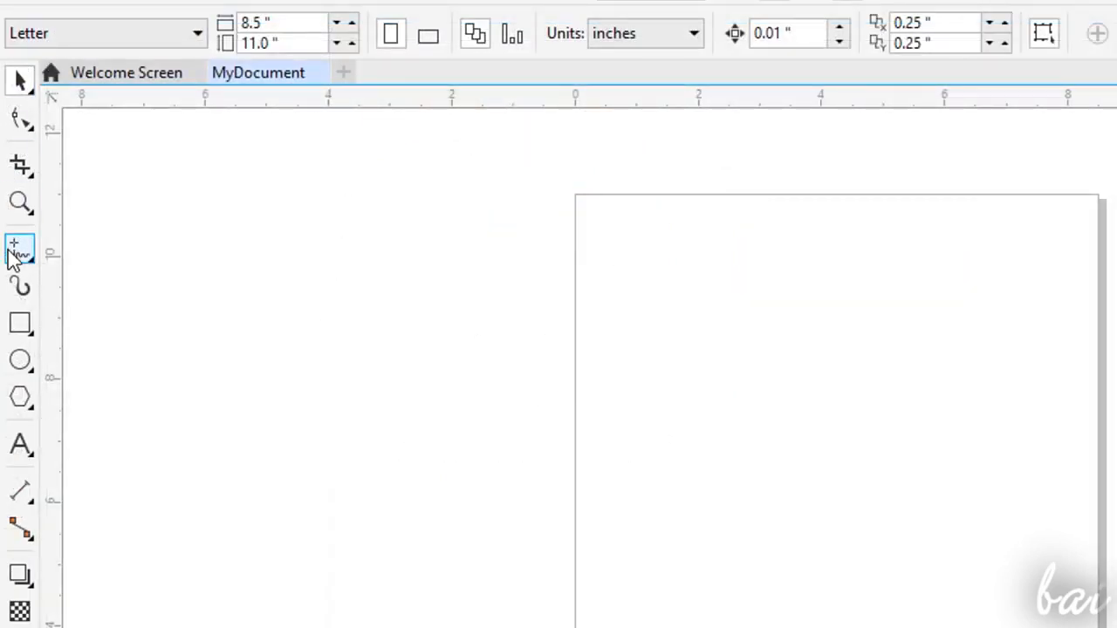
# - Draw a looping freehand curve about 0.8 inches wide near the upper-left corner of the MyDocument page
pyautogui.click(18, 360)
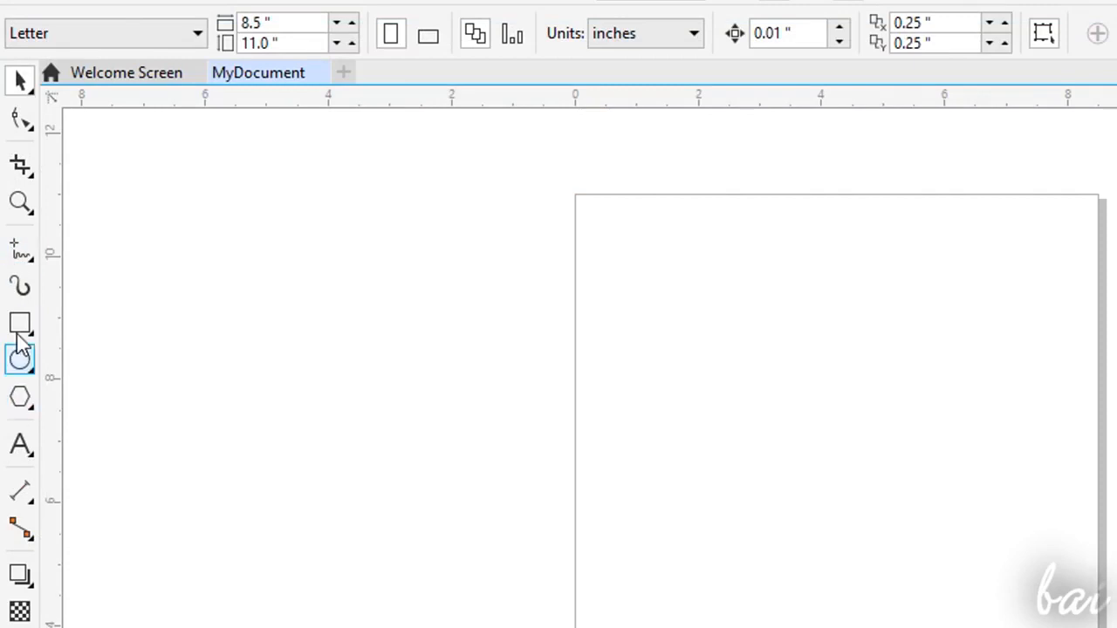
pyautogui.click(20, 255)
pyautogui.scroll(2, 663, 243)
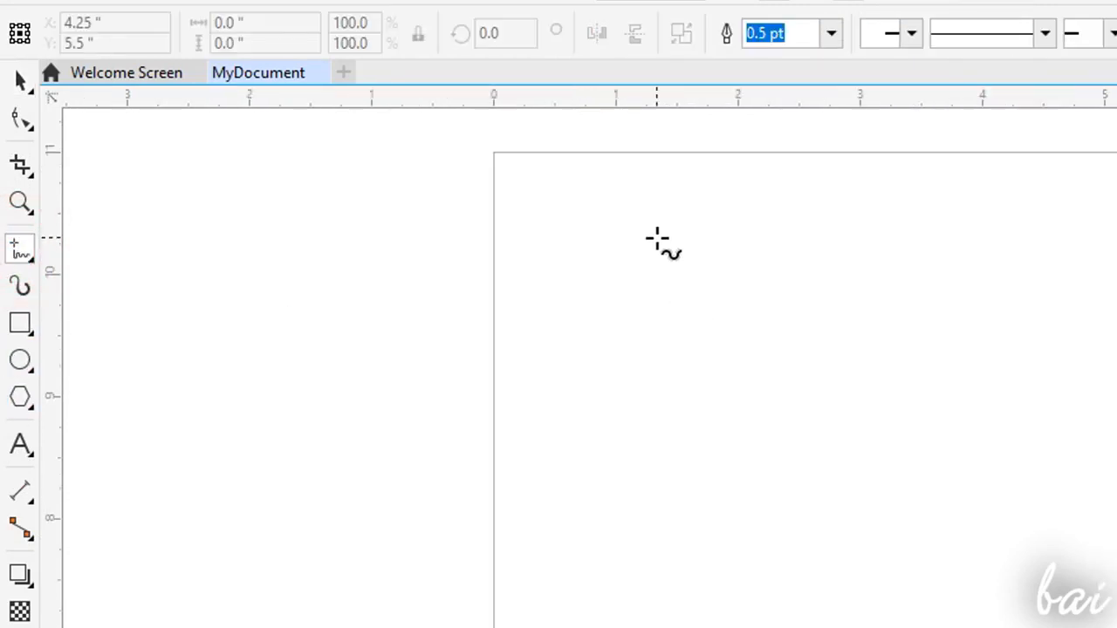
pyautogui.scroll(2, 788, 246)
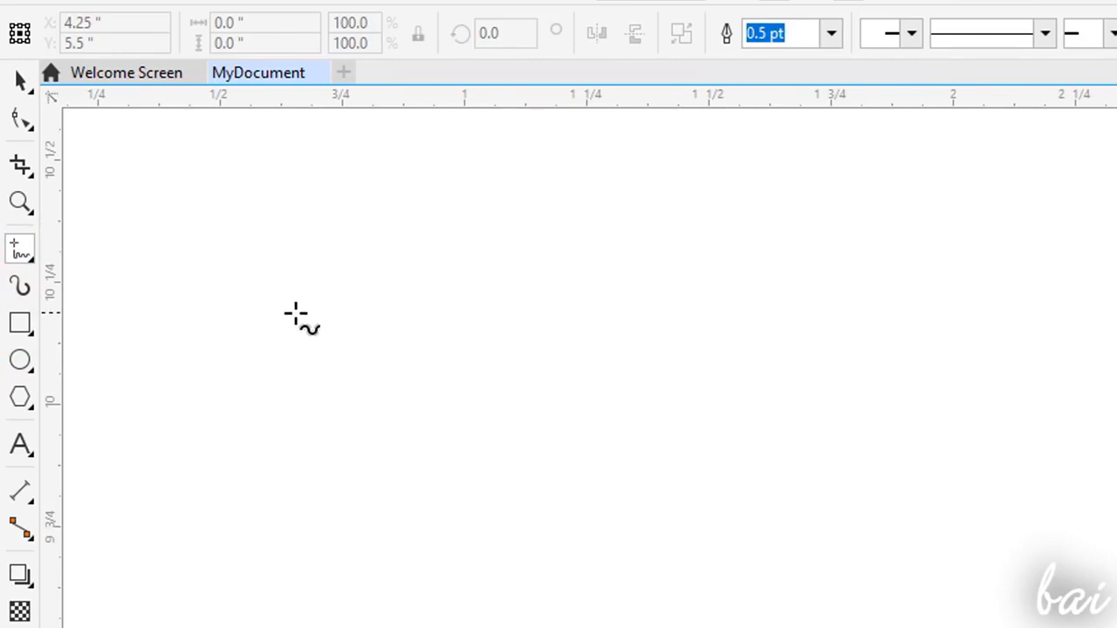
pyautogui.moveTo(293, 309)
pyautogui.mouseDown()
pyautogui.moveTo(281, 346)
pyautogui.moveTo(339, 361)
pyautogui.moveTo(392, 292)
pyautogui.moveTo(375, 347)
pyautogui.mouseUp()
pyautogui.moveTo(453, 298); pyautogui.dragTo(592, 320)
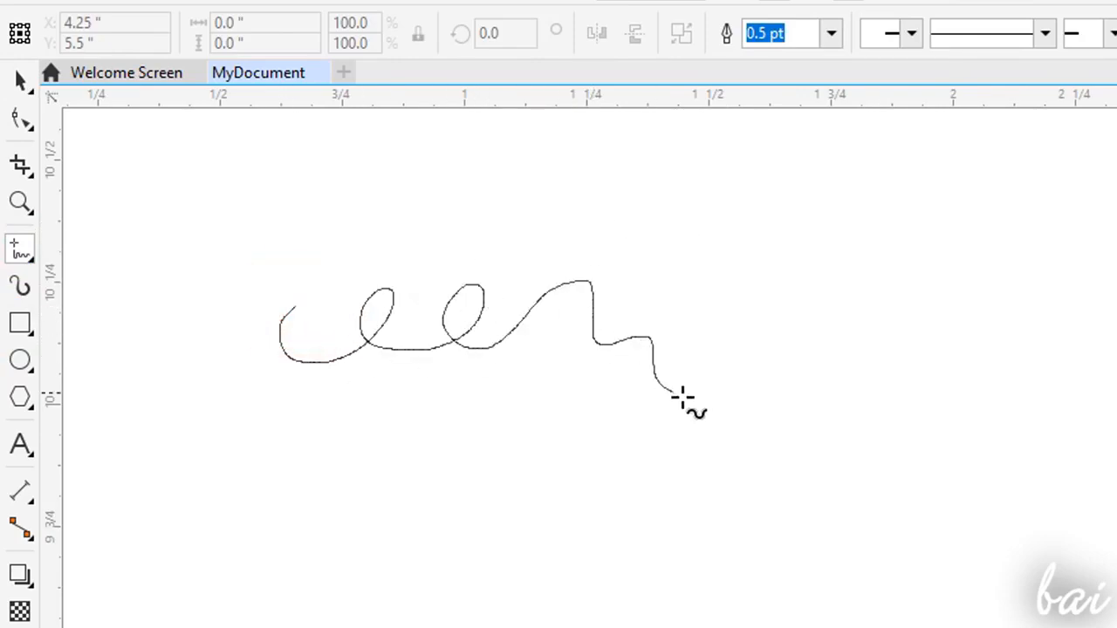
# - Finish the looping freehand curve and draw a straight slanted line about 0.64 inches wide beneath it with the Freehand tool
pyautogui.moveTo(667, 392); pyautogui.dragTo(684, 397)
pyautogui.click(271, 560)
pyautogui.click(588, 439)
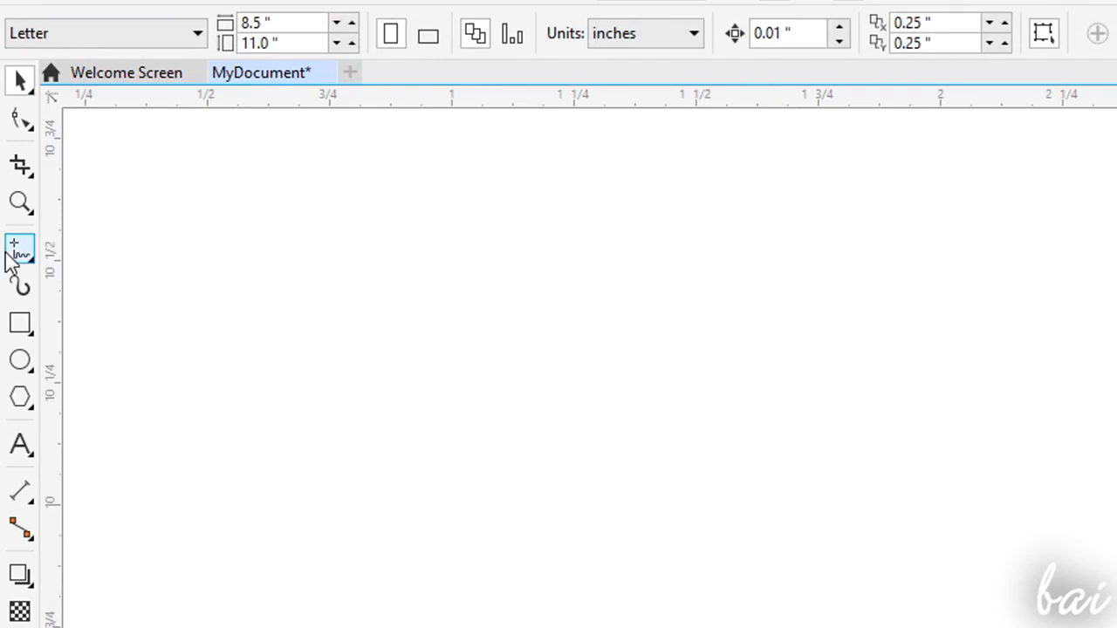
# - Draw a closed Polyline shape about 0.66 by 0.67 inches, with a wavy freehand upper edge and straight lower segments
pyautogui.click(19, 249)
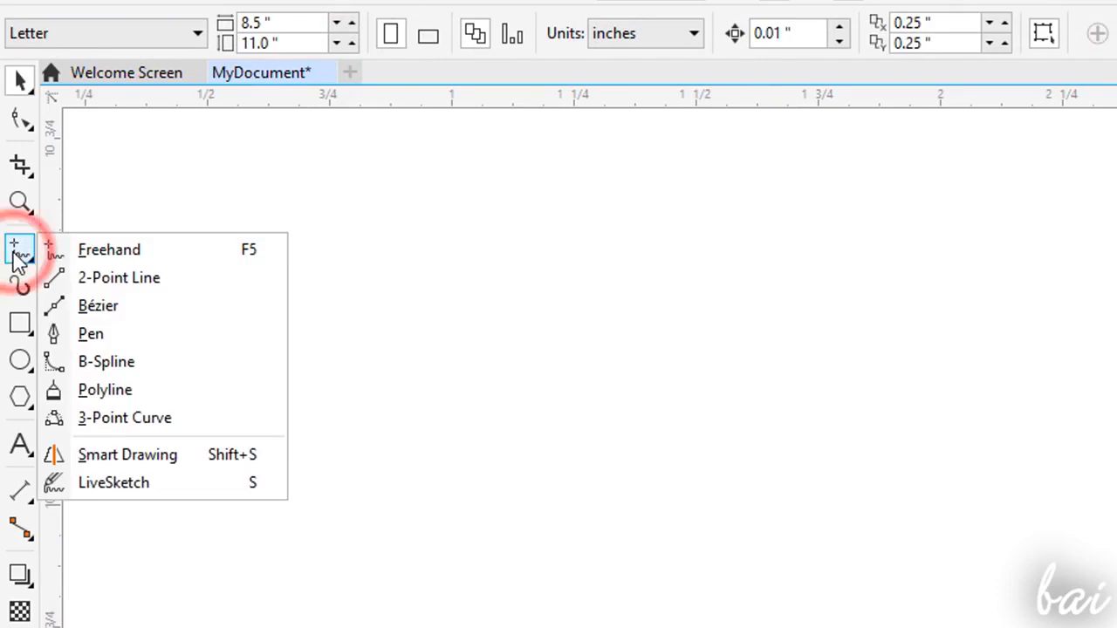
pyautogui.click(141, 390)
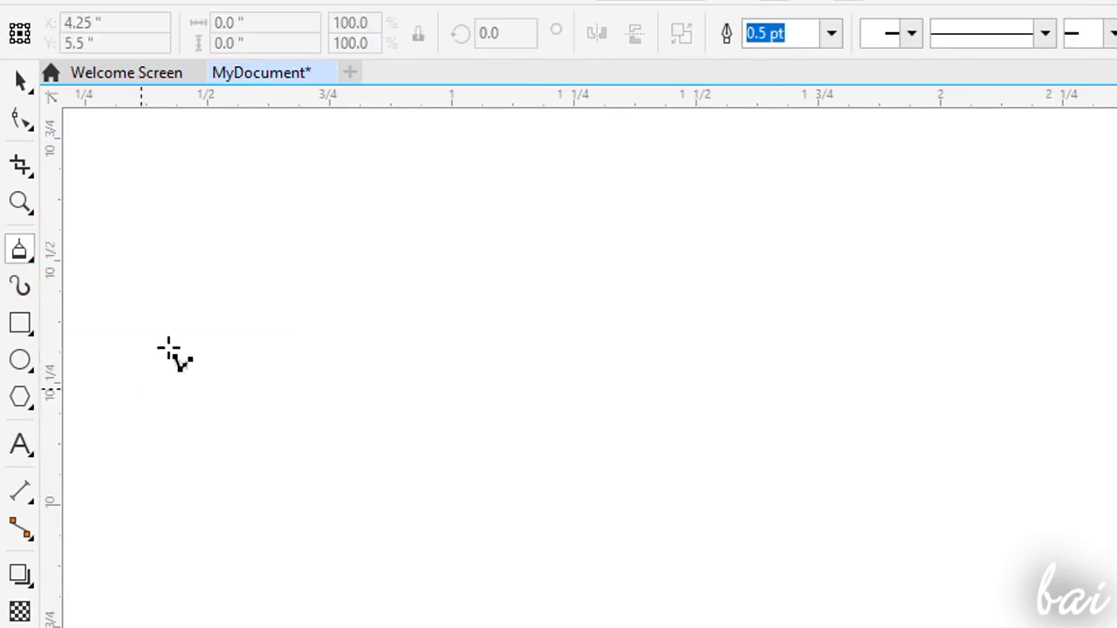
pyautogui.moveTo(183, 337)
pyautogui.mouseDown()
pyautogui.moveTo(204, 293)
pyautogui.moveTo(234, 313)
pyautogui.moveTo(266, 271)
pyautogui.moveTo(296, 273)
pyautogui.moveTo(340, 246)
pyautogui.moveTo(404, 243)
pyautogui.moveTo(408, 276)
pyautogui.moveTo(449, 295)
pyautogui.moveTo(455, 326)
pyautogui.mouseUp()
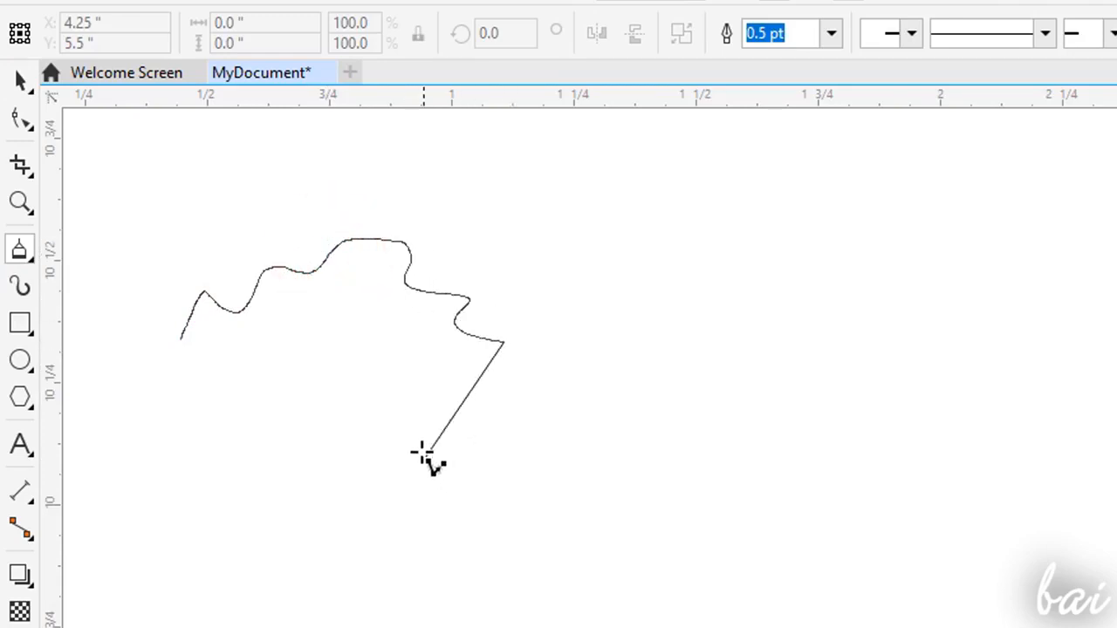
pyautogui.click(375, 420)
pyautogui.click(237, 564)
pyautogui.click(184, 341)
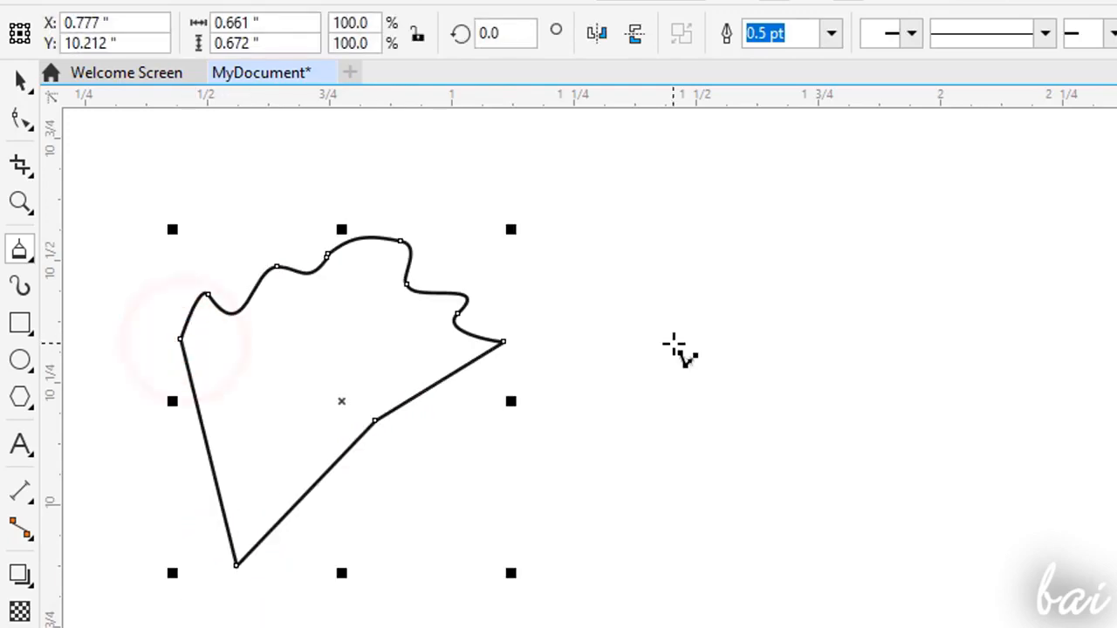
# - Draw an open Polyline of curved and straight segments, about 0.52 by 0.35 inches, and delete it
pyautogui.click(300, 377)
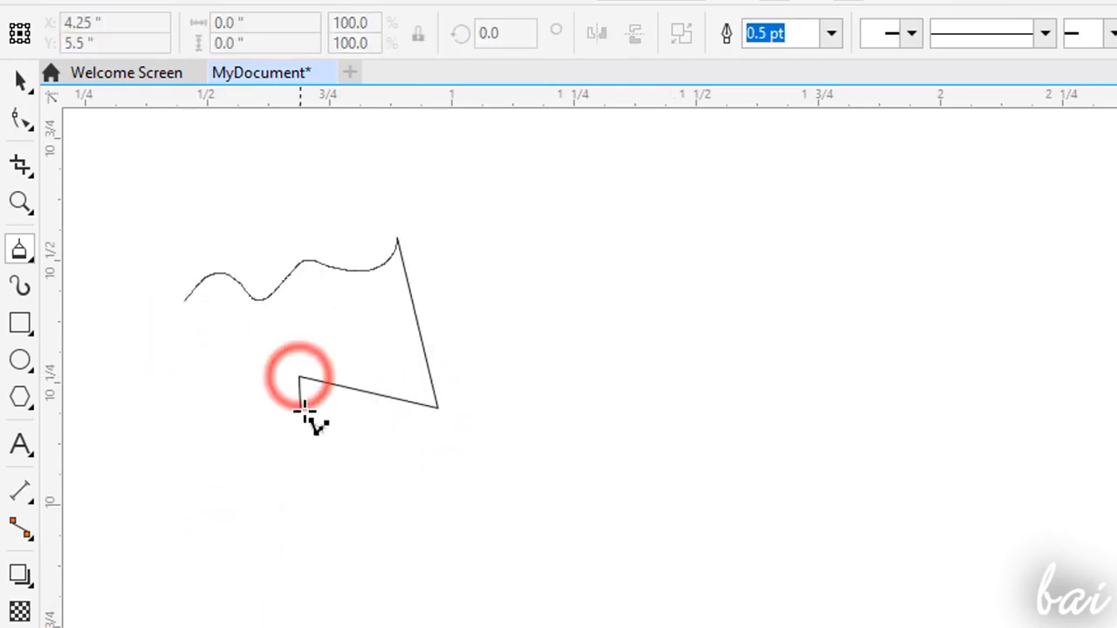
pyautogui.doubleClick(300, 378)
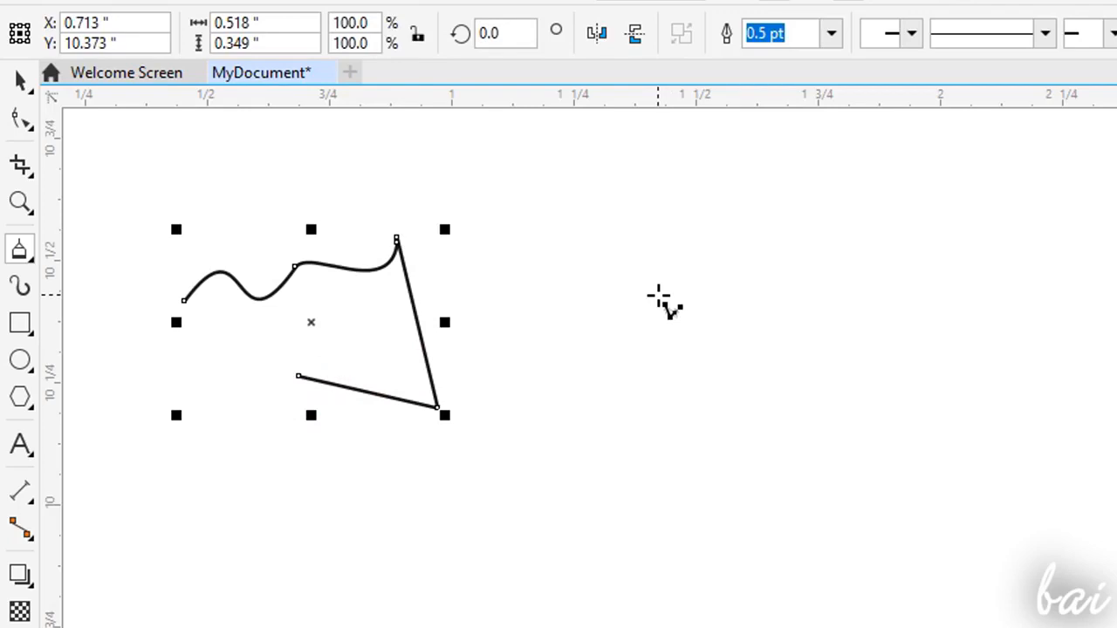
pyautogui.press('Delete')
# - Draw an arch about 0.71 by 0.48 inches with the 3-Point Curve tool
pyautogui.click(21, 257)
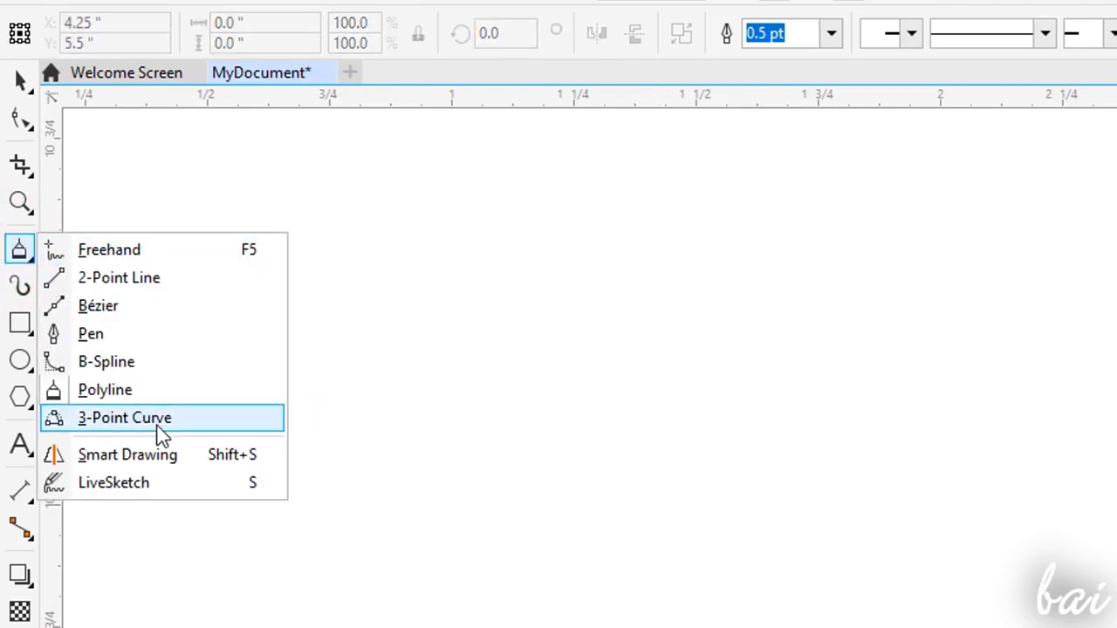
pyautogui.click(131, 418)
pyautogui.moveTo(231, 403); pyautogui.dragTo(562, 179)
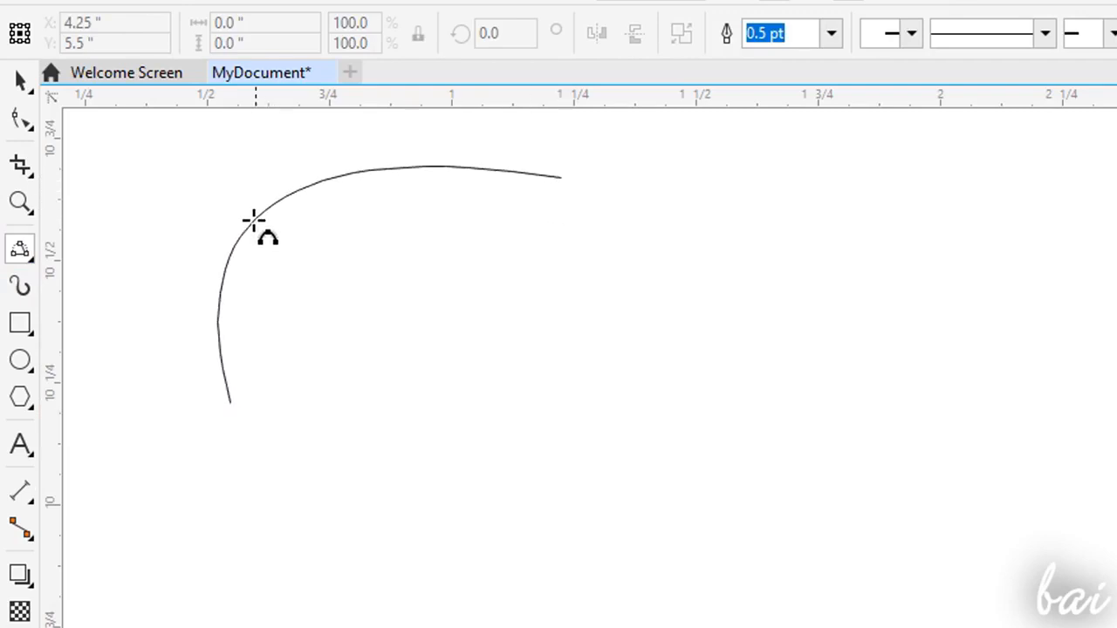
pyautogui.click(251, 226)
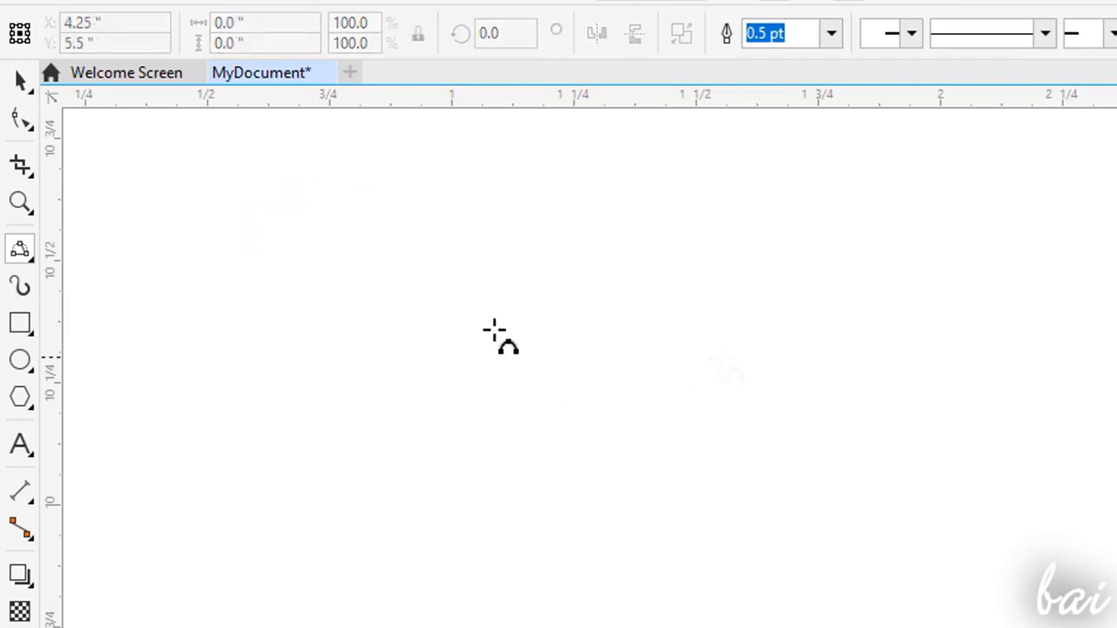
# - Draw an open B-Spline wave of six control points, about 0.95 inches wide and 0.26 inches high
pyautogui.click(21, 249)
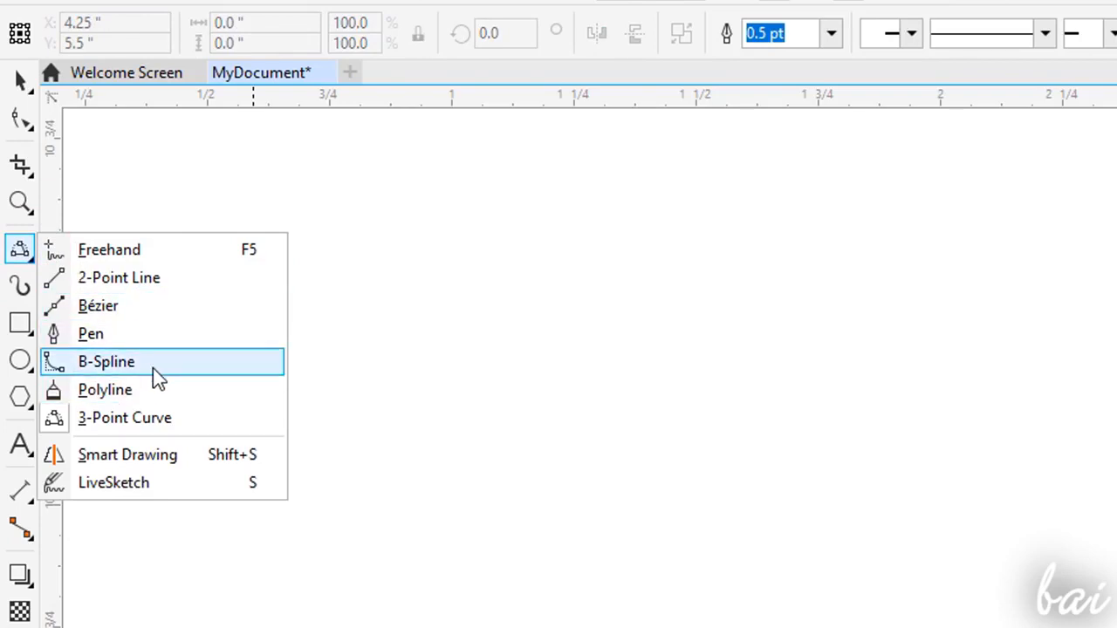
pyautogui.click(152, 367)
pyautogui.click(143, 335)
pyautogui.click(247, 209)
pyautogui.click(439, 233)
pyautogui.click(464, 369)
pyautogui.click(566, 198)
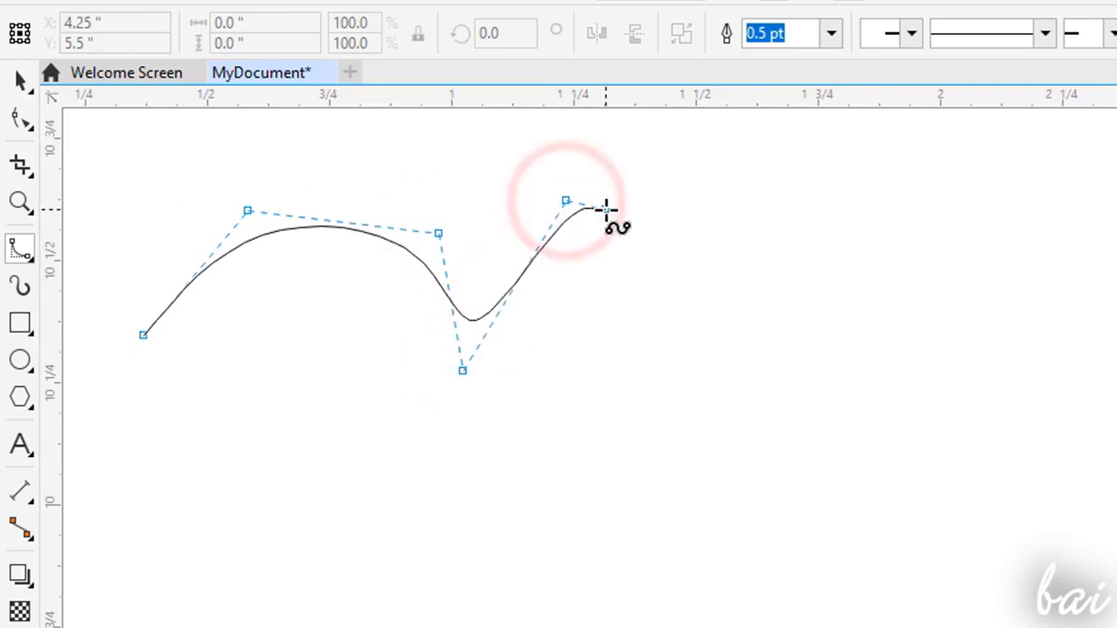
pyautogui.doubleClick(606, 207)
# - Draw an open, self-crossing curve about 1.04 by 0.25 inches below the B-Spline wave with the Pen tool
pyautogui.click(28, 253)
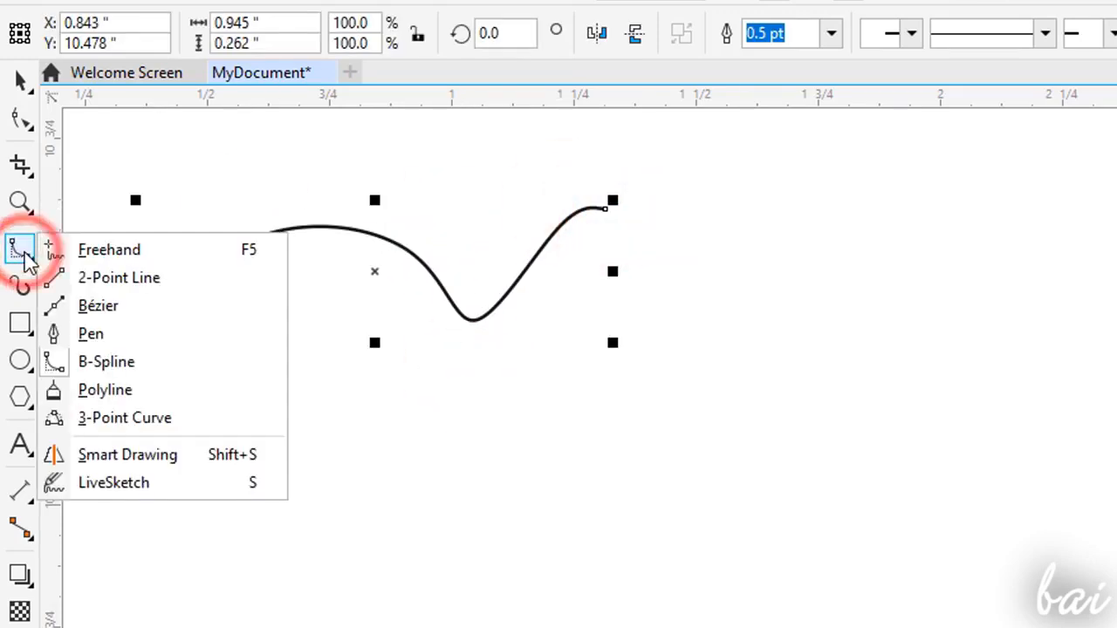
pyautogui.click(149, 334)
pyautogui.click(152, 493)
pyautogui.moveTo(317, 379); pyautogui.dragTo(419, 392)
pyautogui.moveTo(556, 425)
pyautogui.mouseDown()
pyautogui.moveTo(508, 522)
pyautogui.moveTo(519, 524)
pyautogui.mouseUp()
pyautogui.click(329, 489)
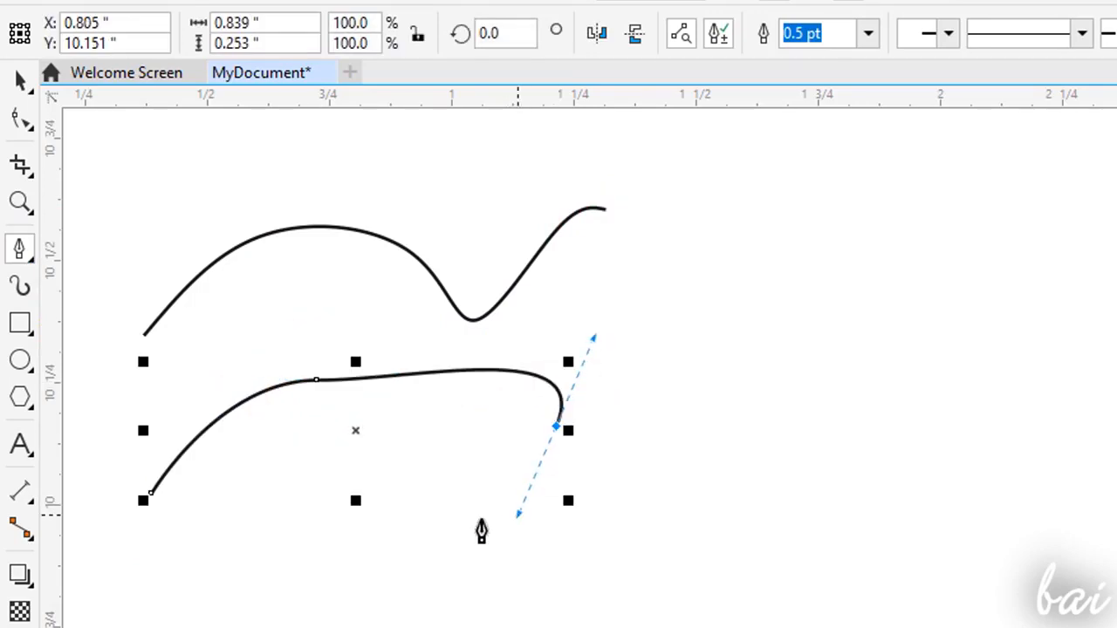
pyautogui.moveTo(292, 452); pyautogui.dragTo(307, 399)
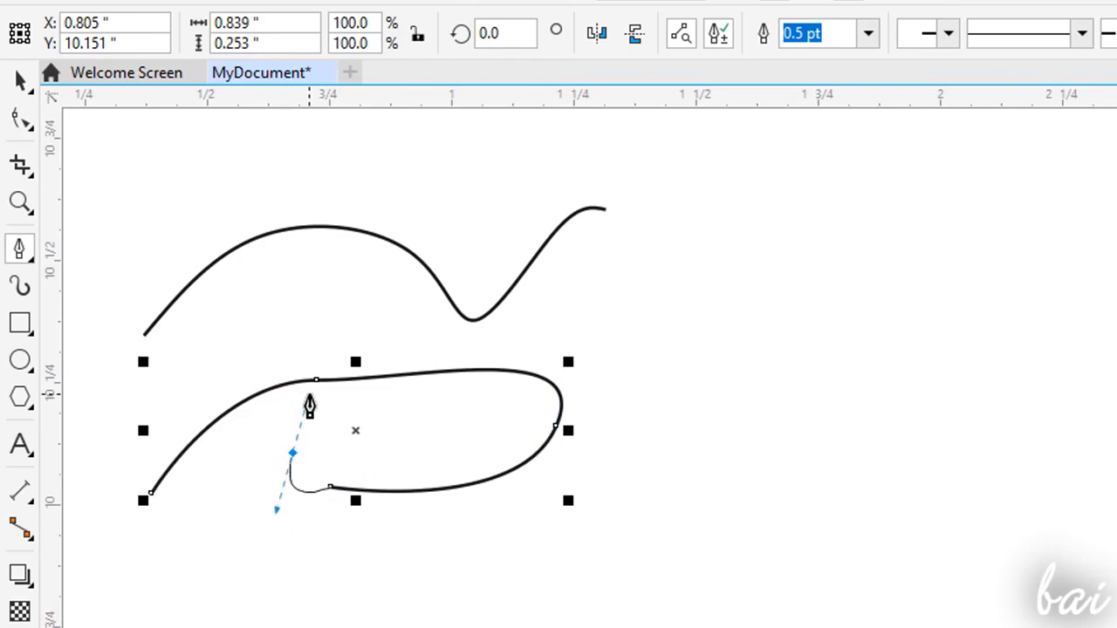
pyautogui.doubleClick(661, 386)
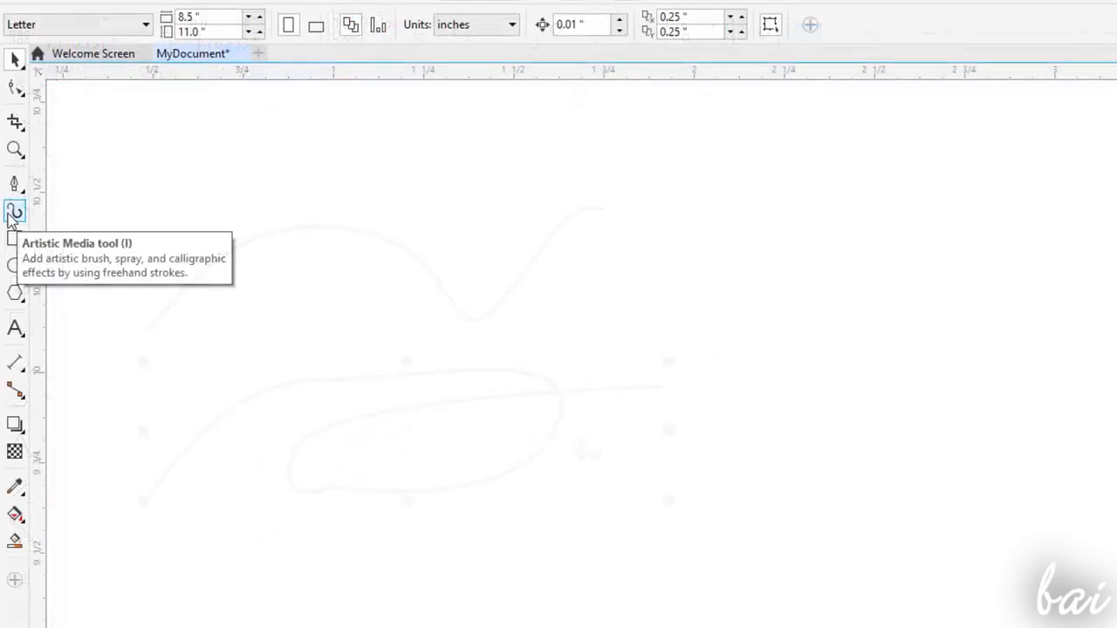
# - Paint two wavy Artistic Media preset strokes near the page's upper-left corner, about 1.4 and 2.4 inches long, one below the other
pyautogui.click(12, 213)
pyautogui.moveTo(157, 323); pyautogui.dragTo(597, 209)
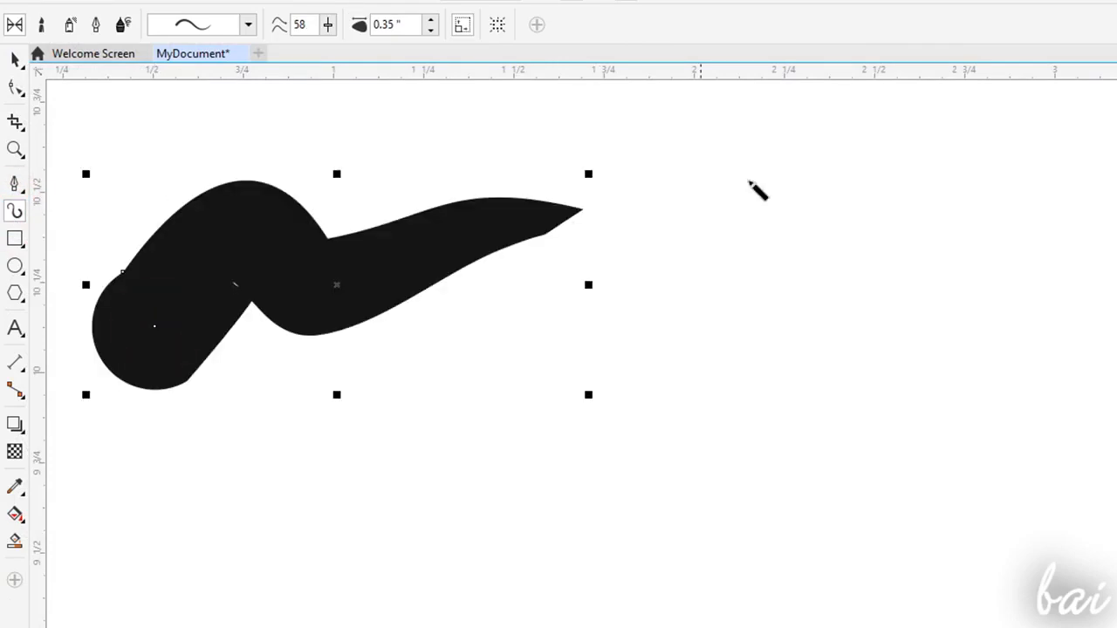
pyautogui.scroll(-2, 399, 401)
pyautogui.moveTo(295, 559); pyautogui.dragTo(703, 419)
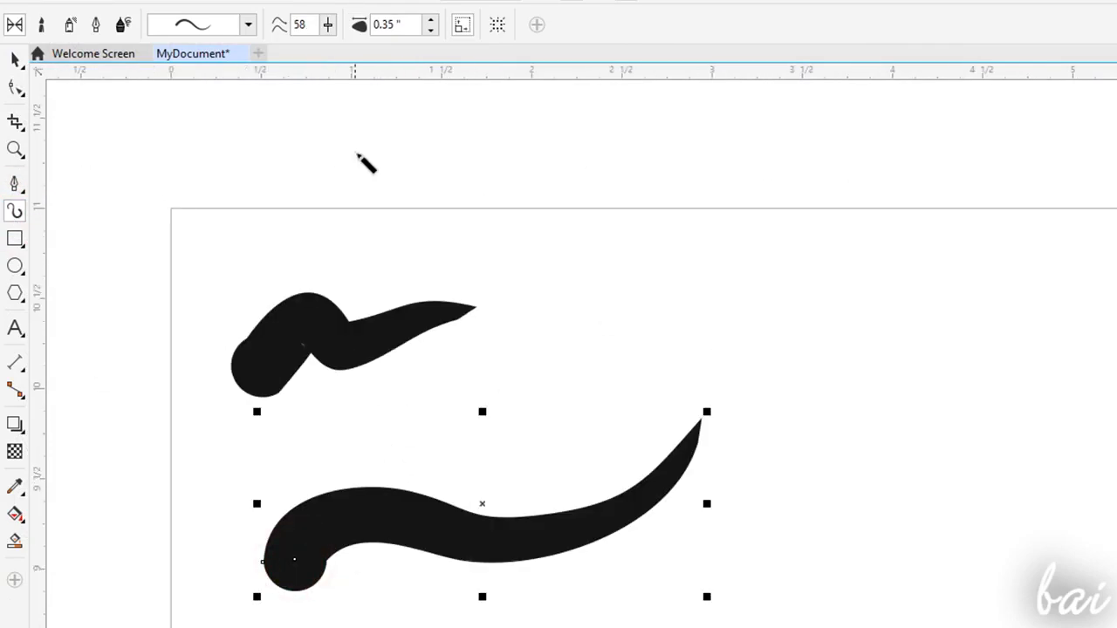
# - Apply a thinner tapering preset to the lower Artistic Media stroke, with smoothing 26 and a stroke width of 0.32 inches
pyautogui.click(249, 24)
pyautogui.click(220, 420)
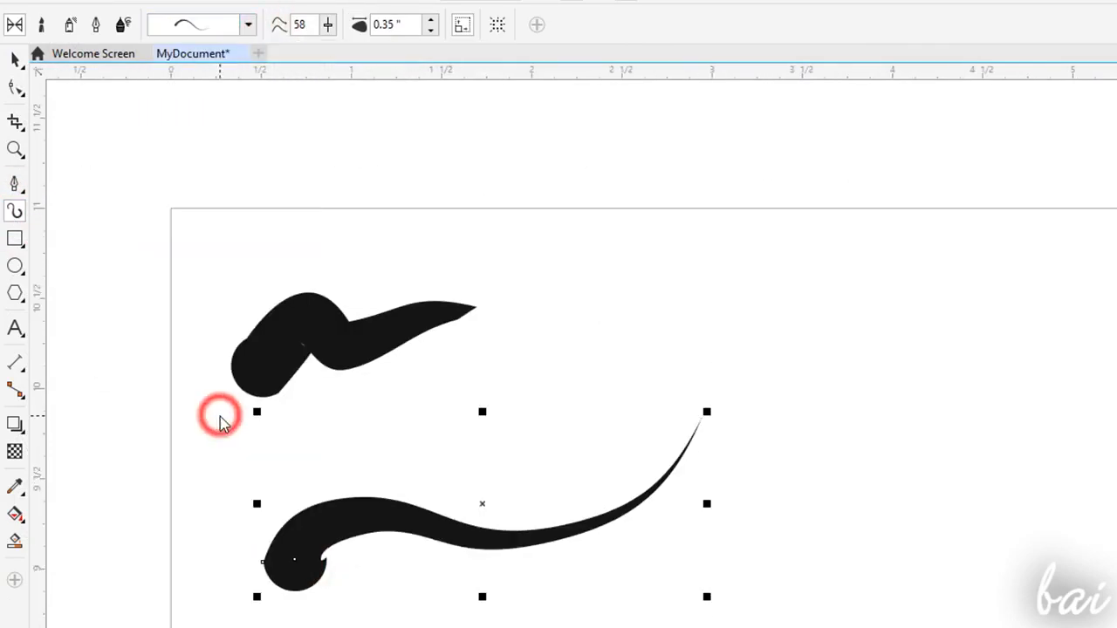
pyautogui.click(433, 19)
pyautogui.click(431, 30)
# - Paint one Artistic Media stroke in Brush mode and another in Sprayer mode beside the existing strokes
pyautogui.click(35, 25)
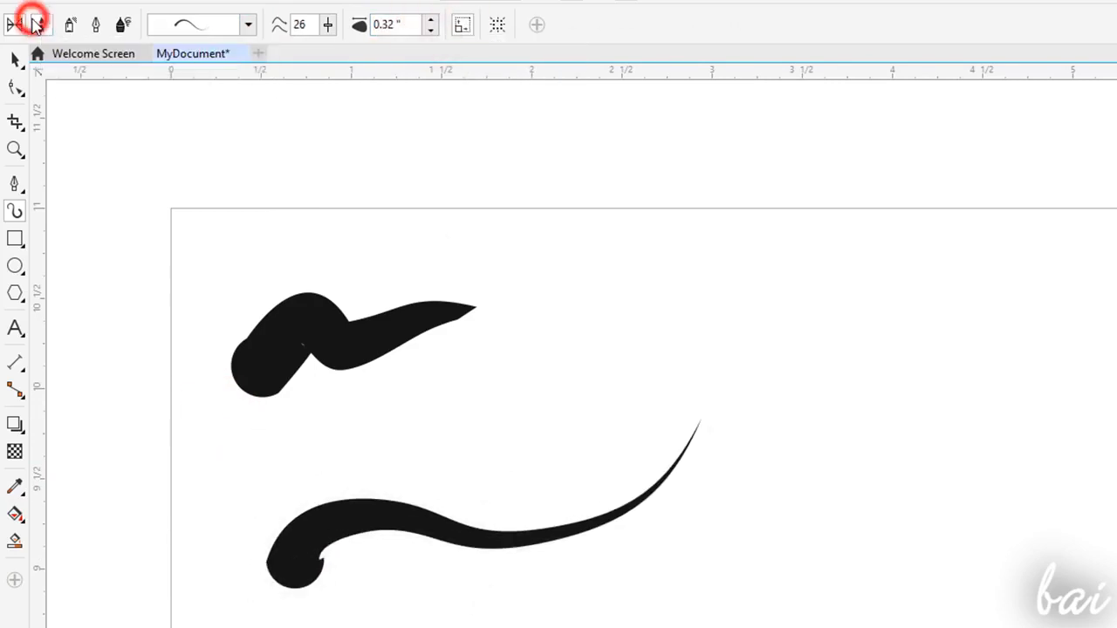
pyautogui.moveTo(571, 264)
pyautogui.mouseDown()
pyautogui.moveTo(760, 344)
pyautogui.moveTo(860, 371)
pyautogui.mouseUp()
pyautogui.click(64, 23)
pyautogui.moveTo(935, 411)
pyautogui.mouseDown()
pyautogui.moveTo(723, 532)
pyautogui.moveTo(662, 413)
pyautogui.mouseUp()
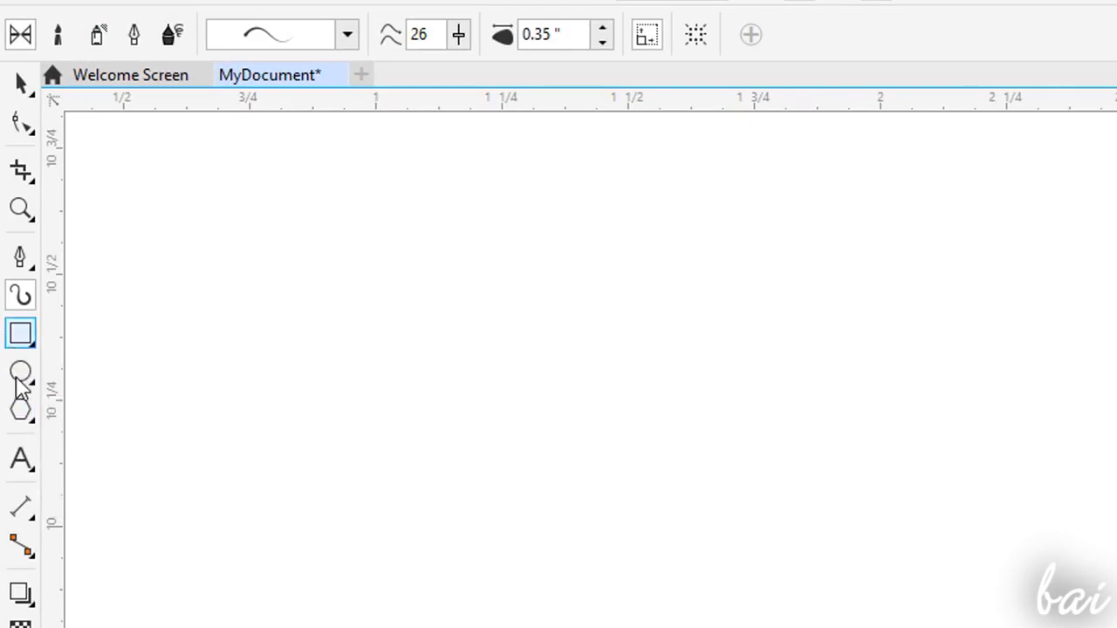
# - Draw a five-sided polygon about 0.6 inches wide with the Polygon tool
pyautogui.click(28, 421)
pyautogui.click(91, 417)
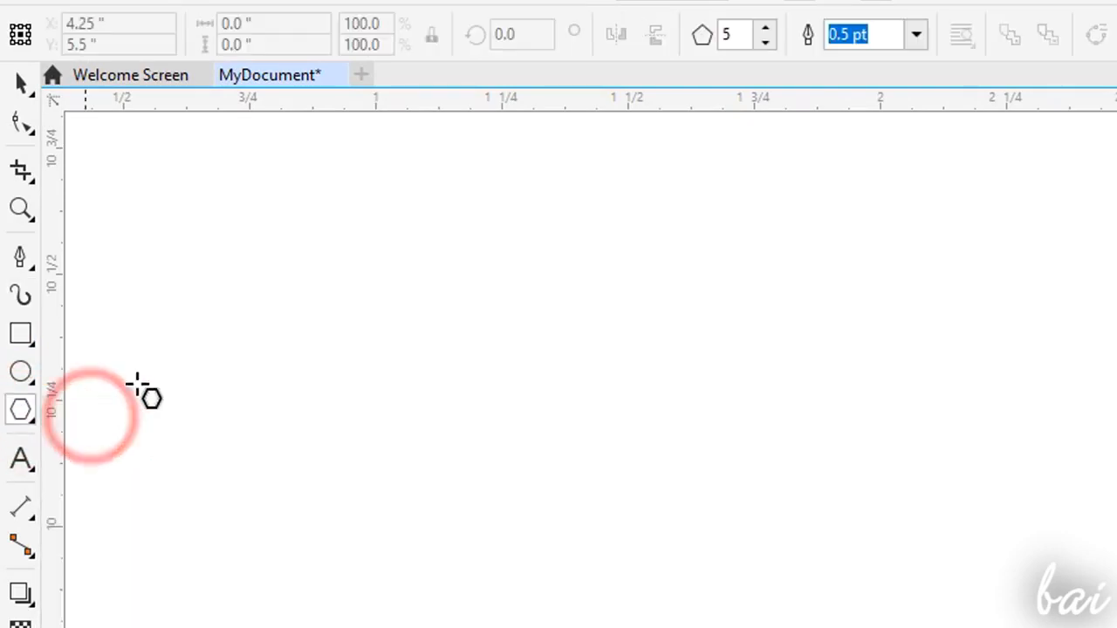
pyautogui.moveTo(253, 432); pyautogui.dragTo(578, 140)
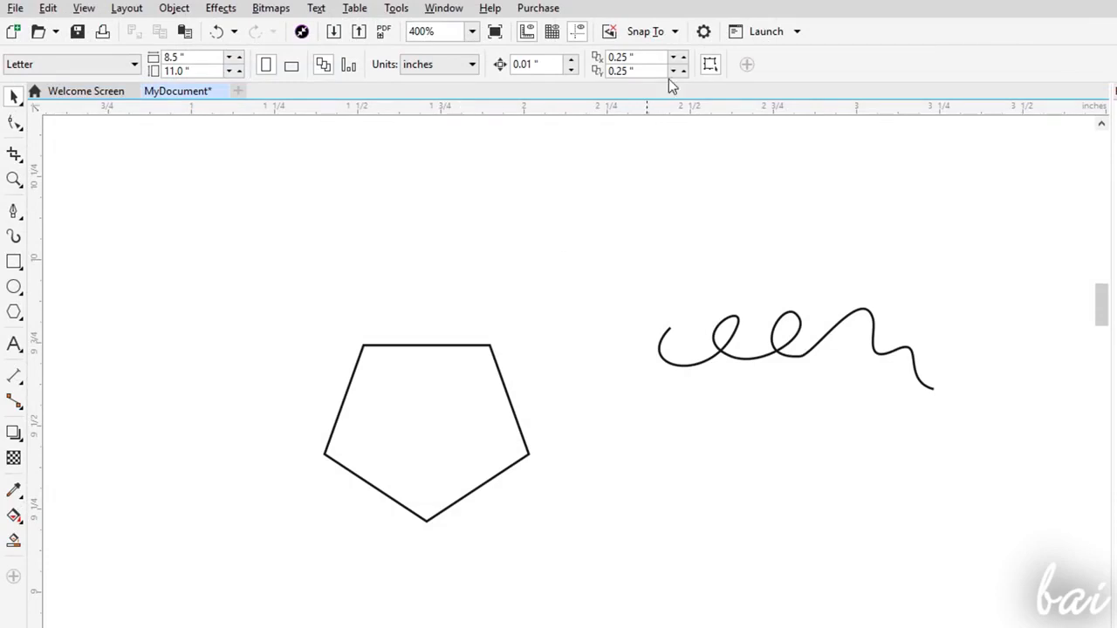
# - Toggle the display of the rulers and the document grid off and on
pyautogui.click(527, 32)
pyautogui.click(526, 33)
pyautogui.click(552, 33)
pyautogui.click(553, 32)
pyautogui.click(553, 32)
pyautogui.click(553, 33)
# - Place a horizontal guideline along the pentagon's top edge and vertical guidelines through its two top corners
pyautogui.moveTo(590, 115); pyautogui.dragTo(601, 342)
pyautogui.click(566, 346)
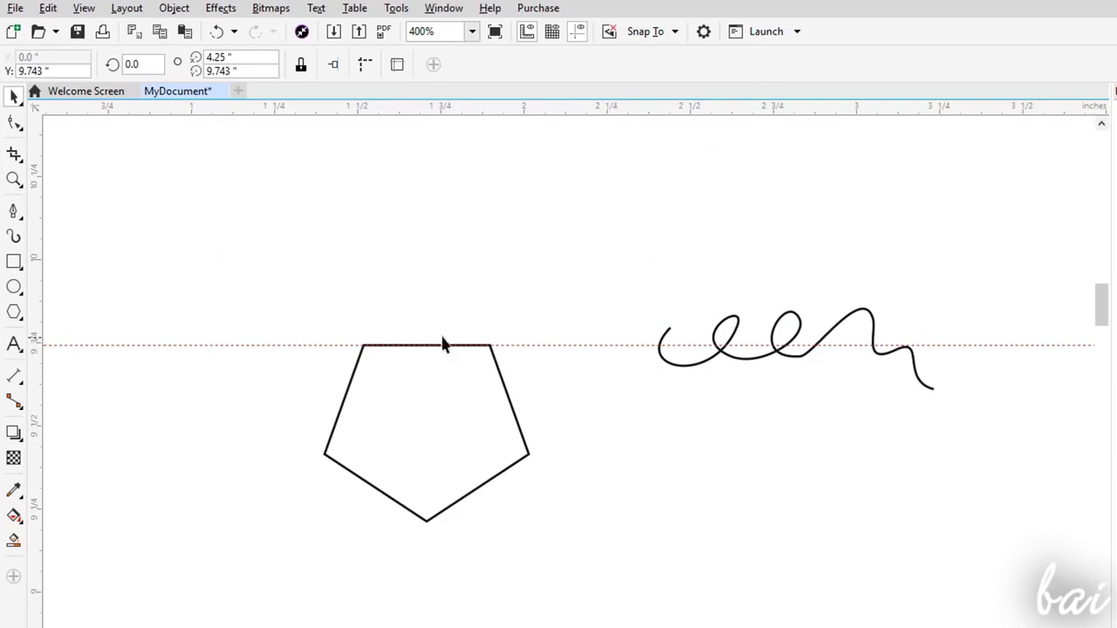
pyautogui.moveTo(50, 392); pyautogui.dragTo(364, 368)
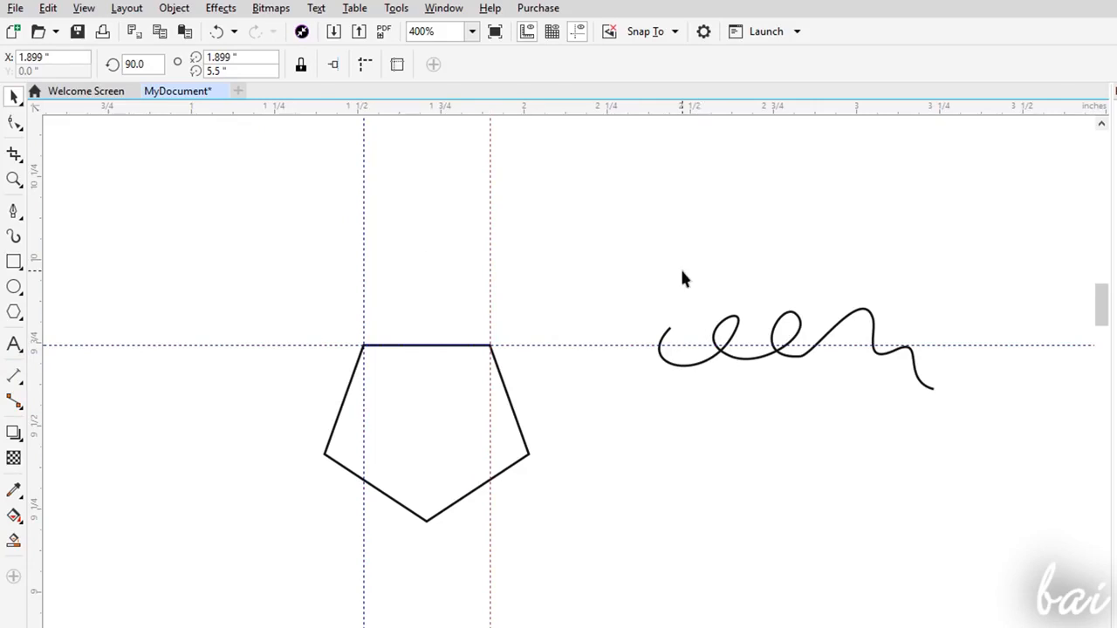
# - Hide the guidelines and try the visibility toggles for the document grid and the rulers
pyautogui.click(582, 33)
pyautogui.click(578, 33)
pyautogui.click(554, 33)
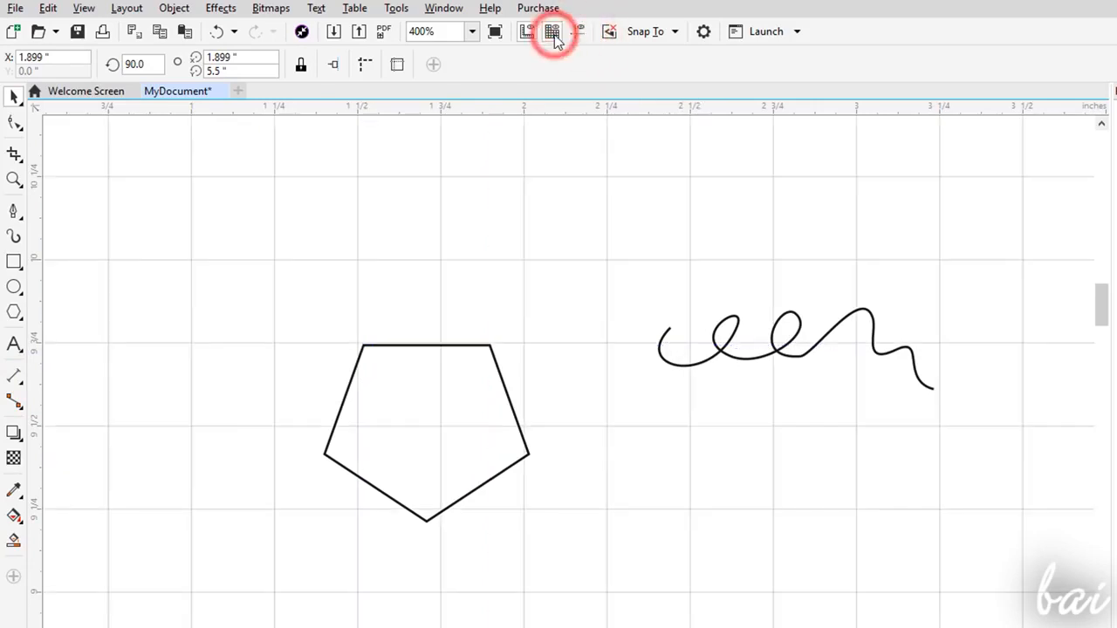
pyautogui.click(527, 33)
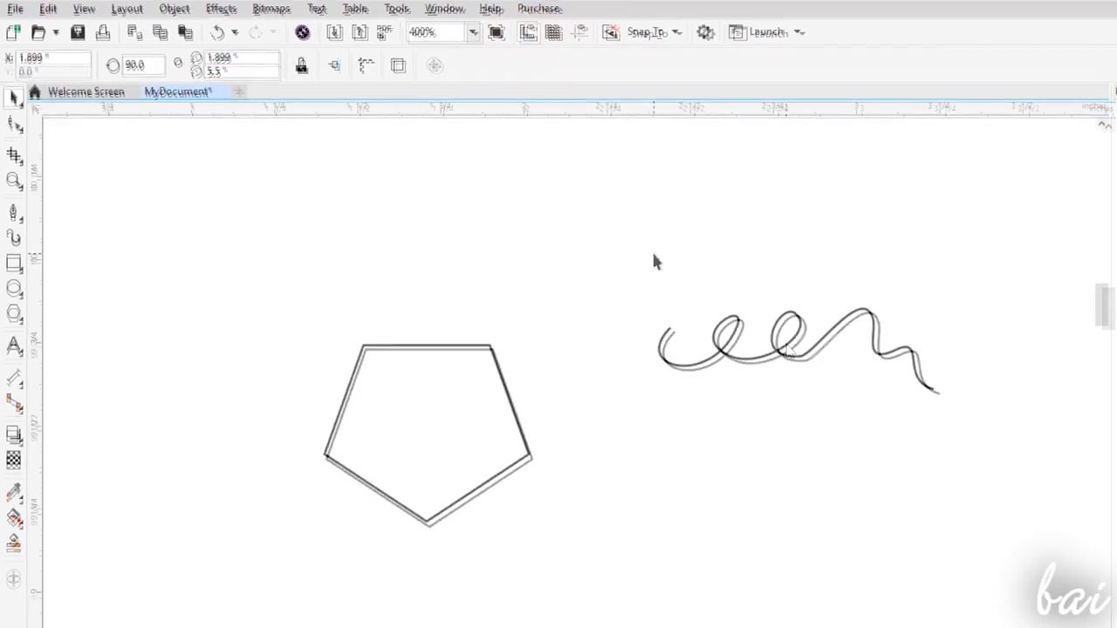
# - Set the snapping options and try the 2-Point Line tool near the pentagon with the document grid and guidelines shown
pyautogui.click(659, 33)
pyautogui.click(641, 114)
pyautogui.click(641, 77)
pyautogui.click(747, 61)
pyautogui.press('F5')
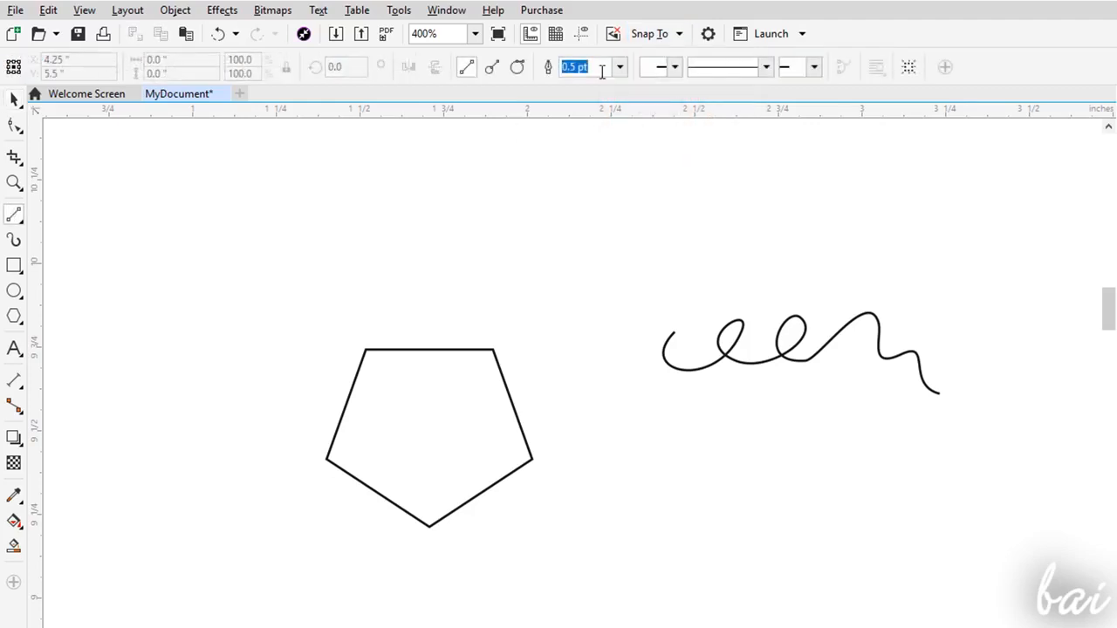
pyautogui.click(562, 35)
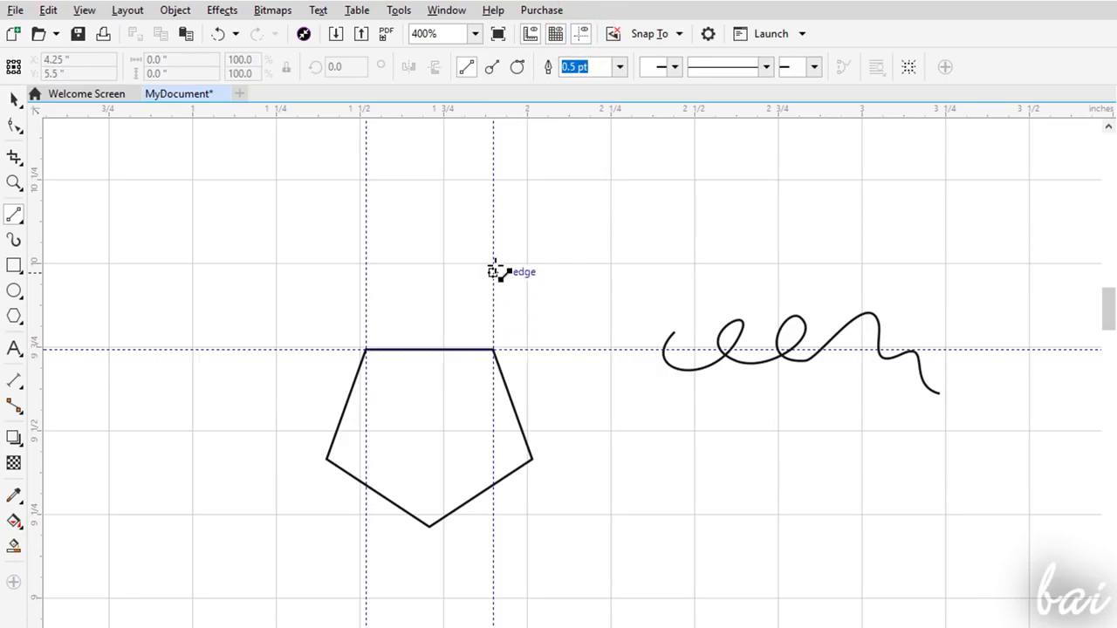
pyautogui.click(548, 250)
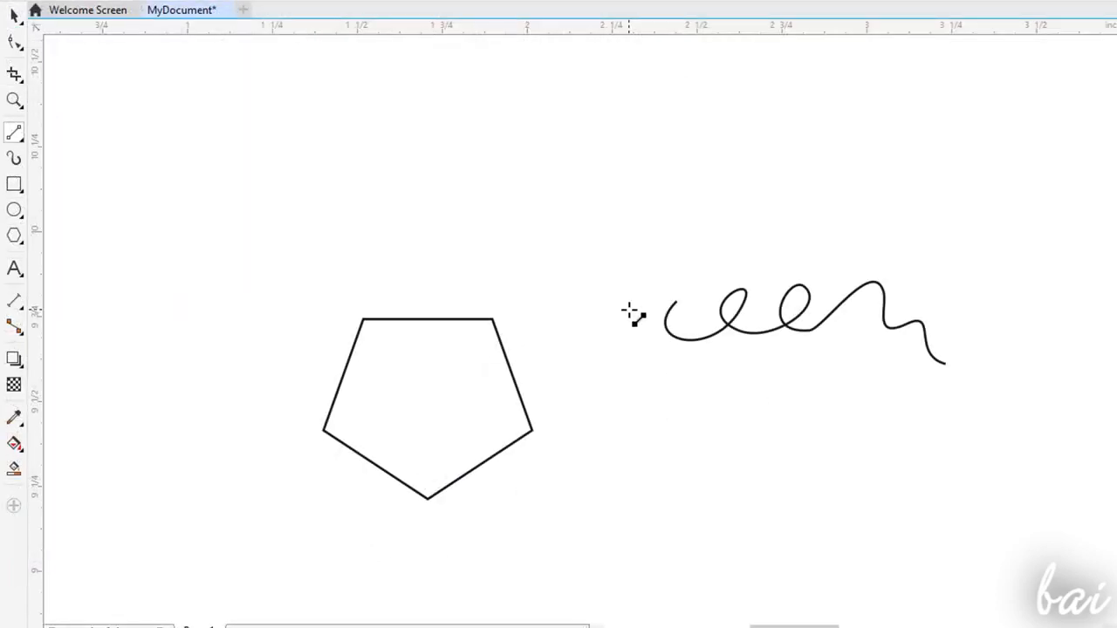
# - Examine the pentagon and the freehand curve at different magnifications
pyautogui.scroll(-4, 618, 312)
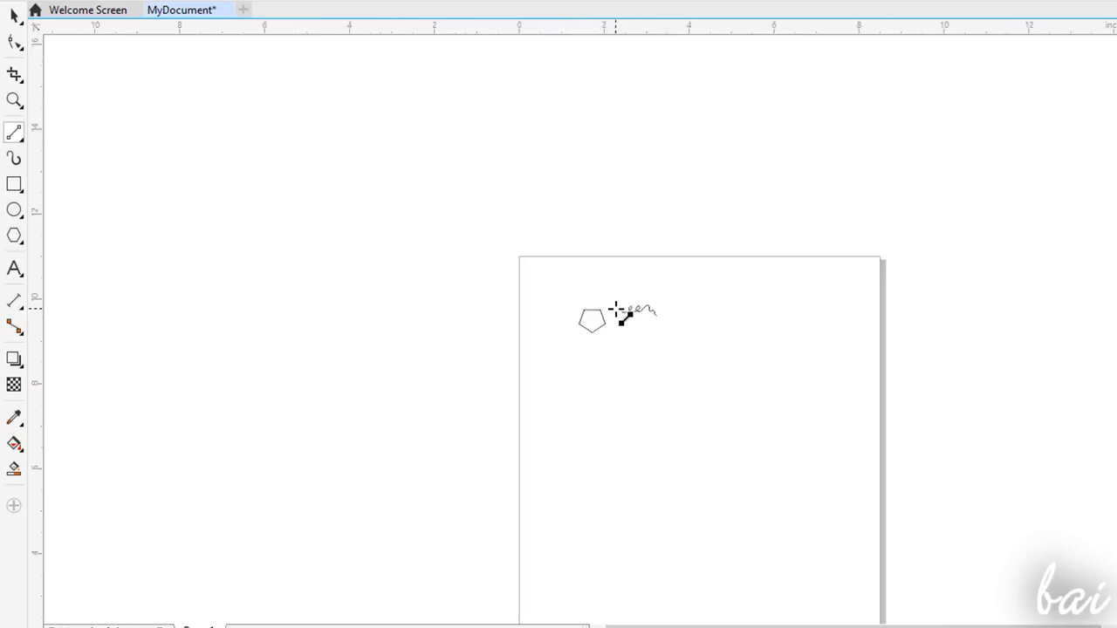
pyautogui.scroll(6, 622, 314)
pyautogui.scroll(3, 622, 316)
pyautogui.scroll(-4, 625, 320)
pyautogui.scroll(3, 763, 305)
pyautogui.scroll(2, 602, 280)
pyautogui.scroll(-5, 602, 279)
pyautogui.scroll(3, 673, 261)
pyautogui.scroll(-1, 674, 266)
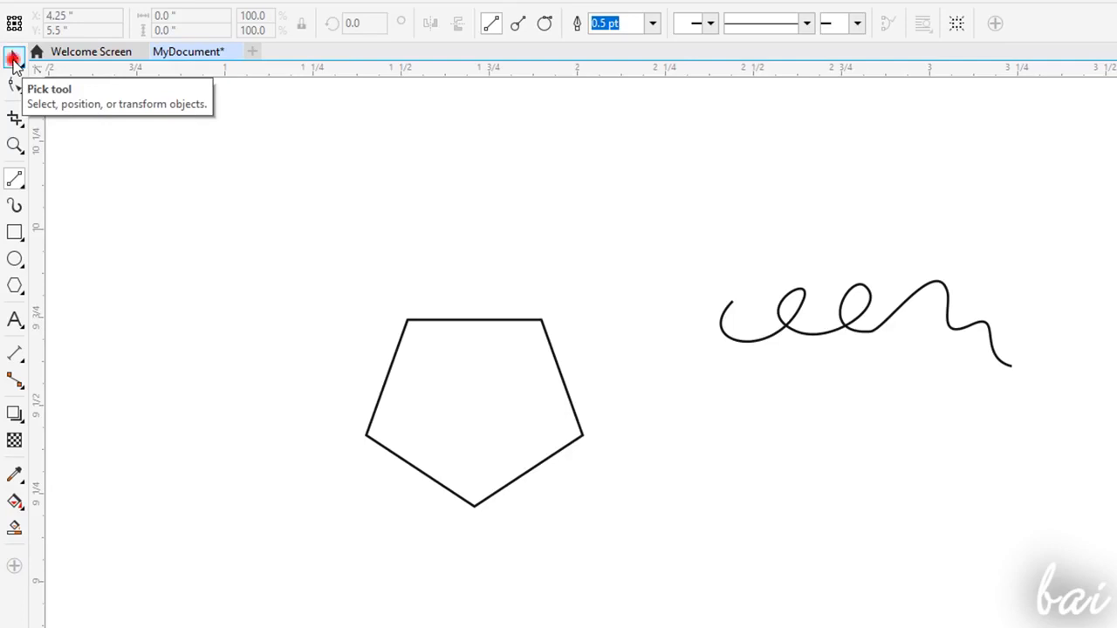
# - Give the looping freehand curve a dotted line style and replace it with a dashed one
pyautogui.click(14, 58)
pyautogui.click(792, 327)
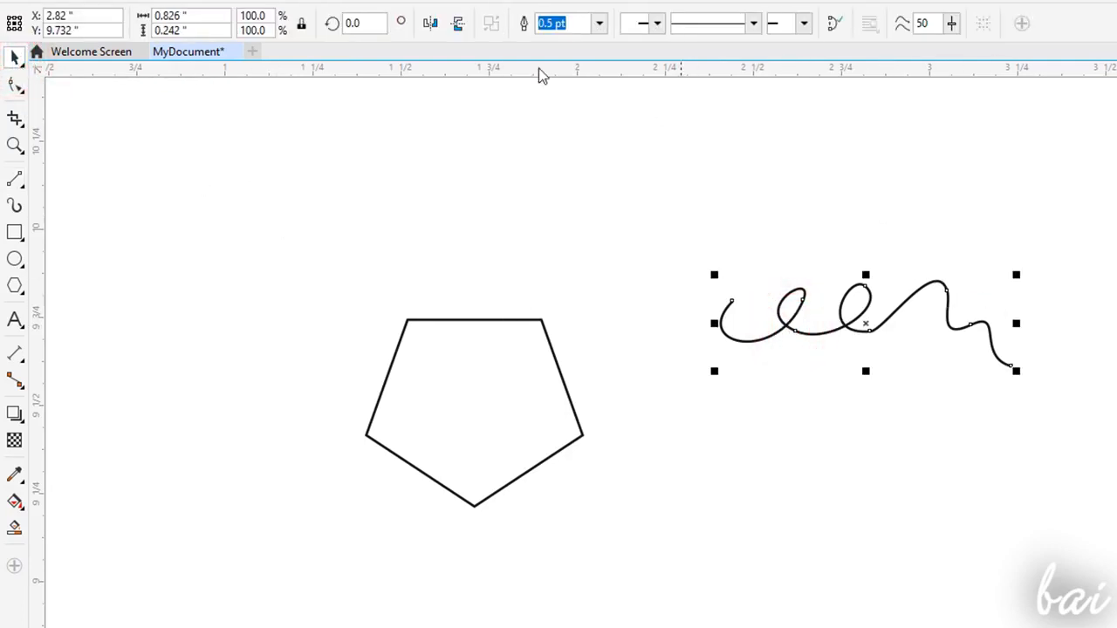
pyautogui.click(748, 31)
pyautogui.click(746, 87)
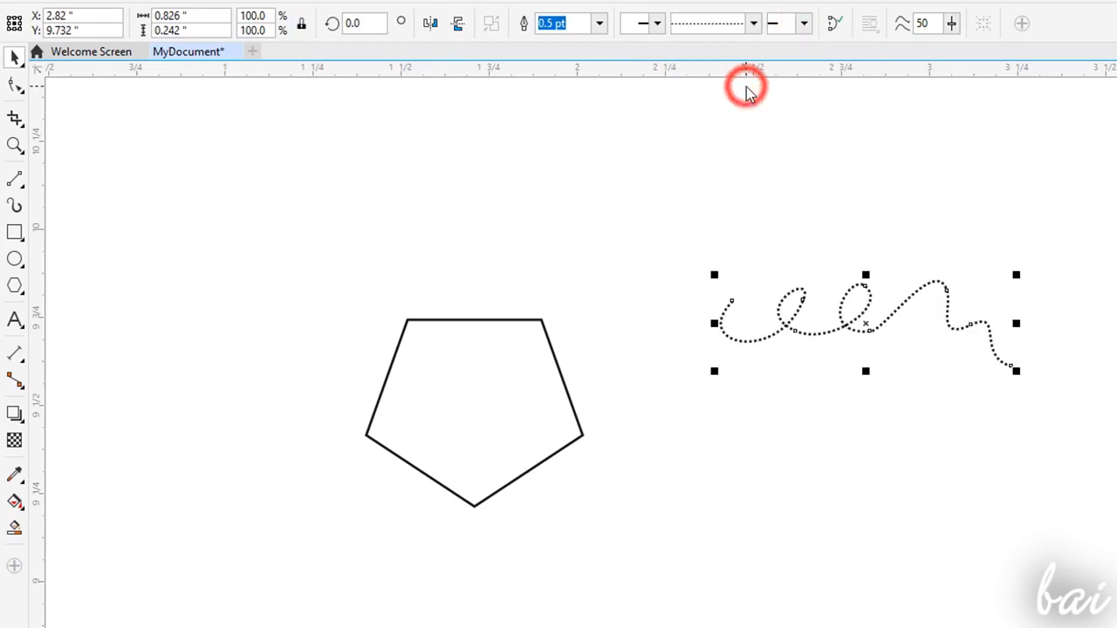
pyautogui.click(755, 21)
pyautogui.click(737, 182)
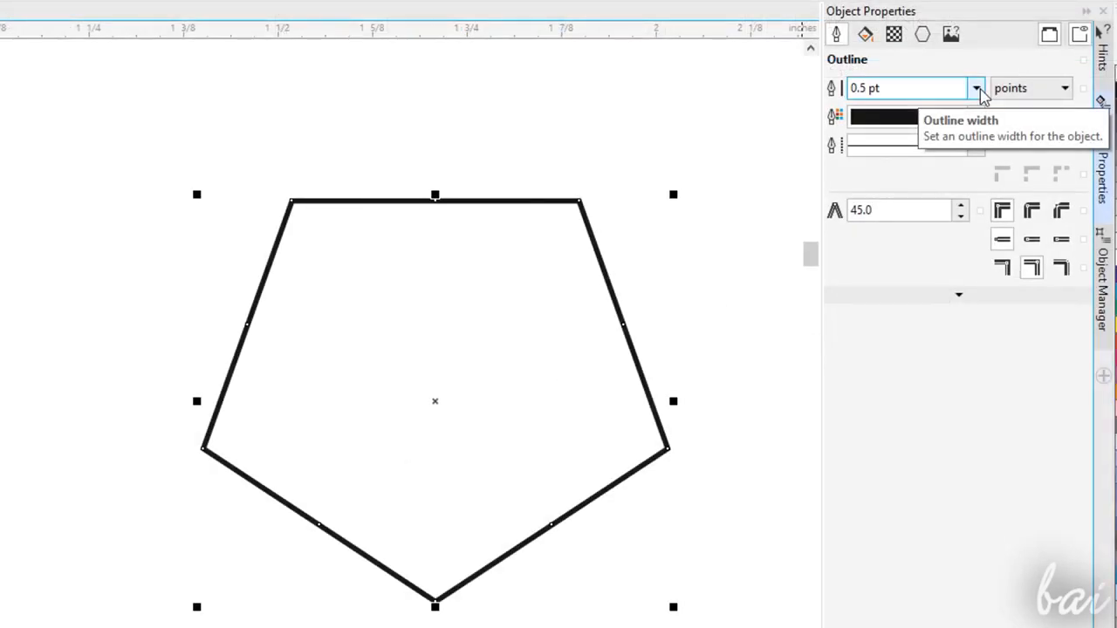
# - Try a 2.0 pt outline width on the pentagon and another line style on the freehand curve
pyautogui.click(977, 88)
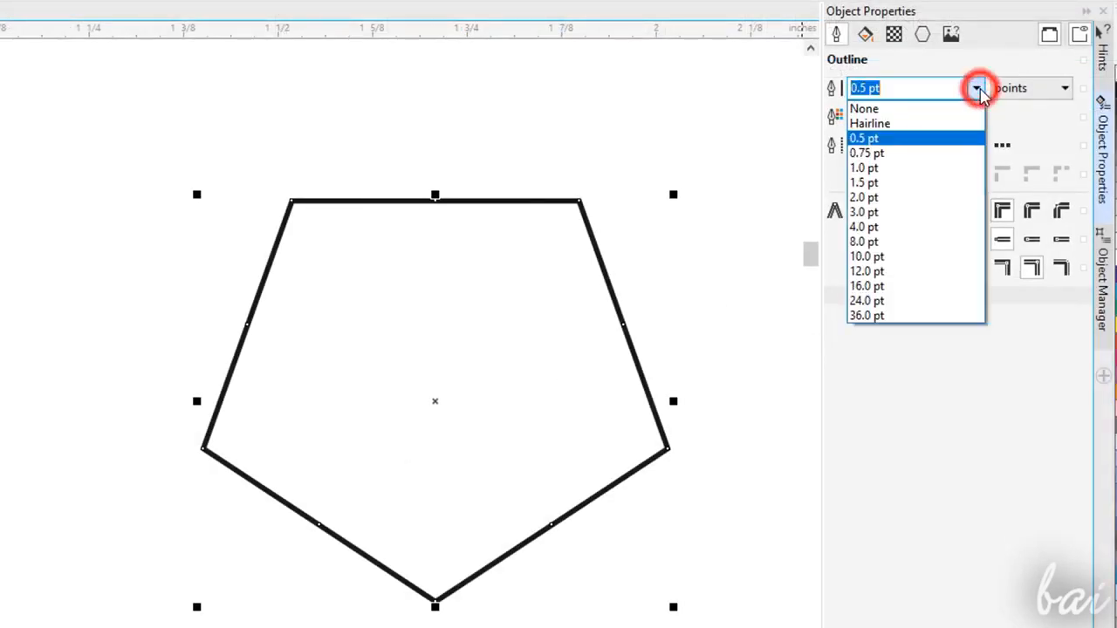
pyautogui.click(930, 202)
pyautogui.click(977, 88)
pyautogui.click(756, 21)
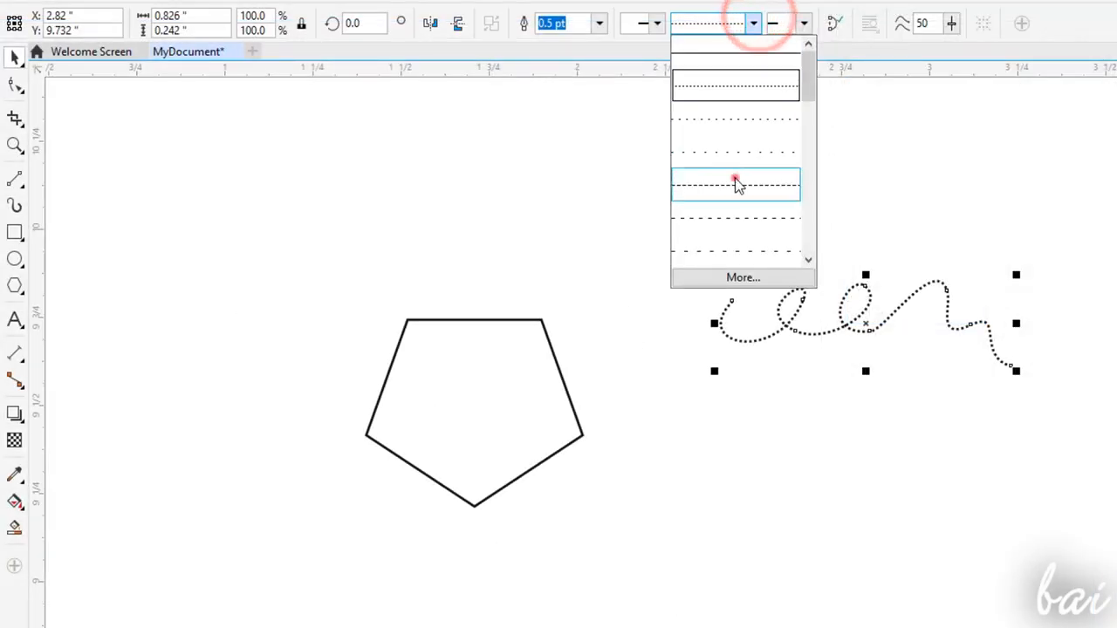
pyautogui.click(736, 181)
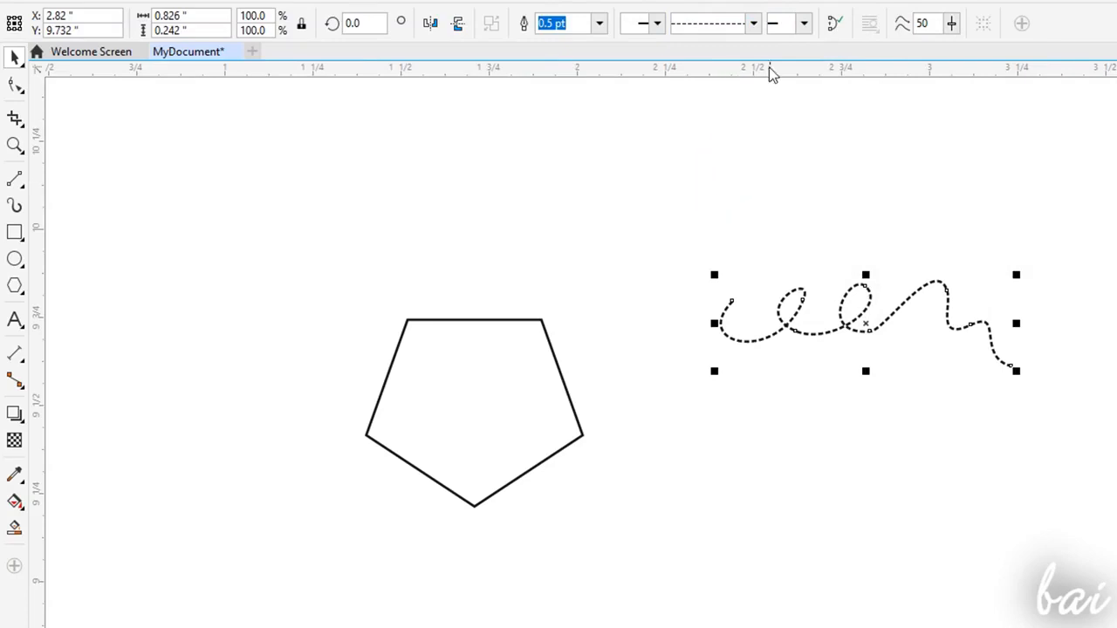
# - Try a different outline width and start and end arrowheads on the looping freehand curve
pyautogui.click(598, 23)
pyautogui.click(568, 171)
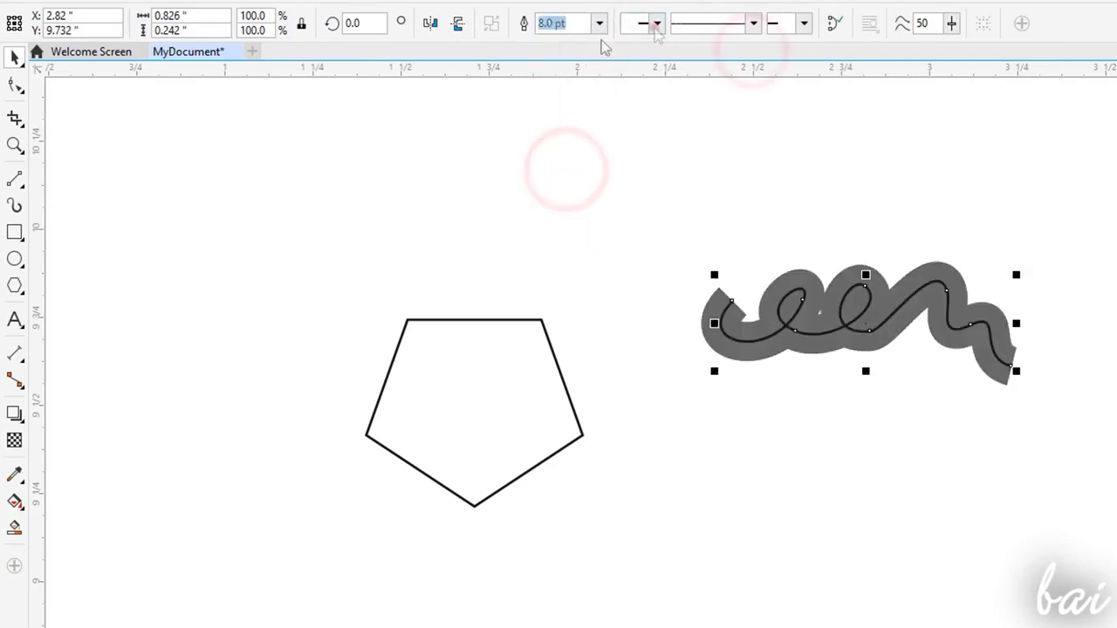
pyautogui.click(653, 23)
pyautogui.click(648, 107)
pyautogui.click(811, 26)
pyautogui.click(876, 147)
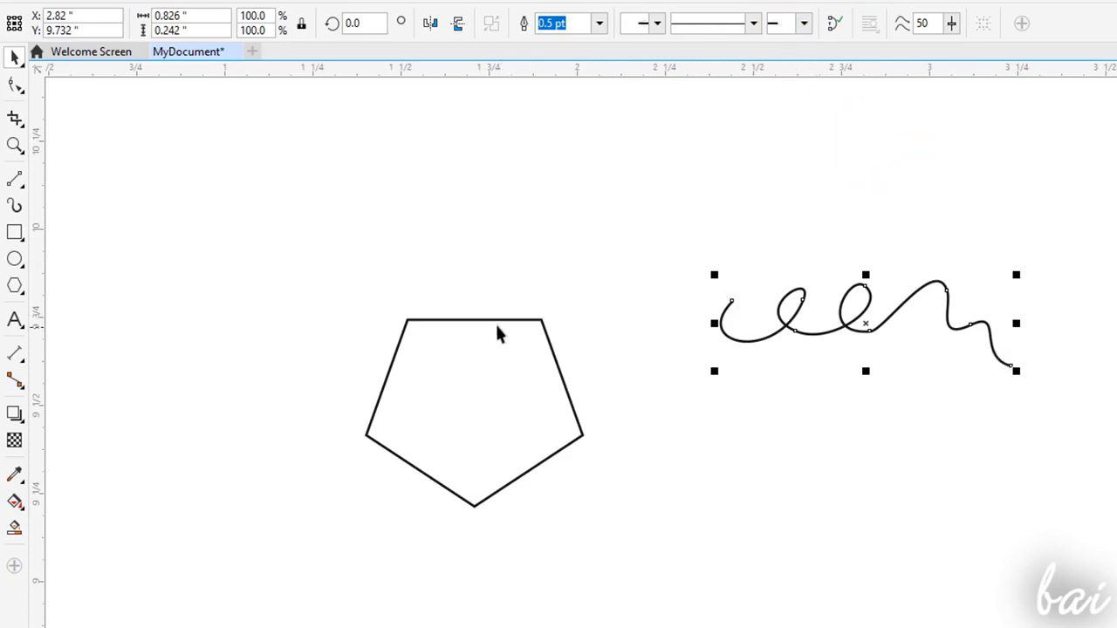
# - Try increasing and decreasing the number of sides of the pentagon
pyautogui.click(495, 319)
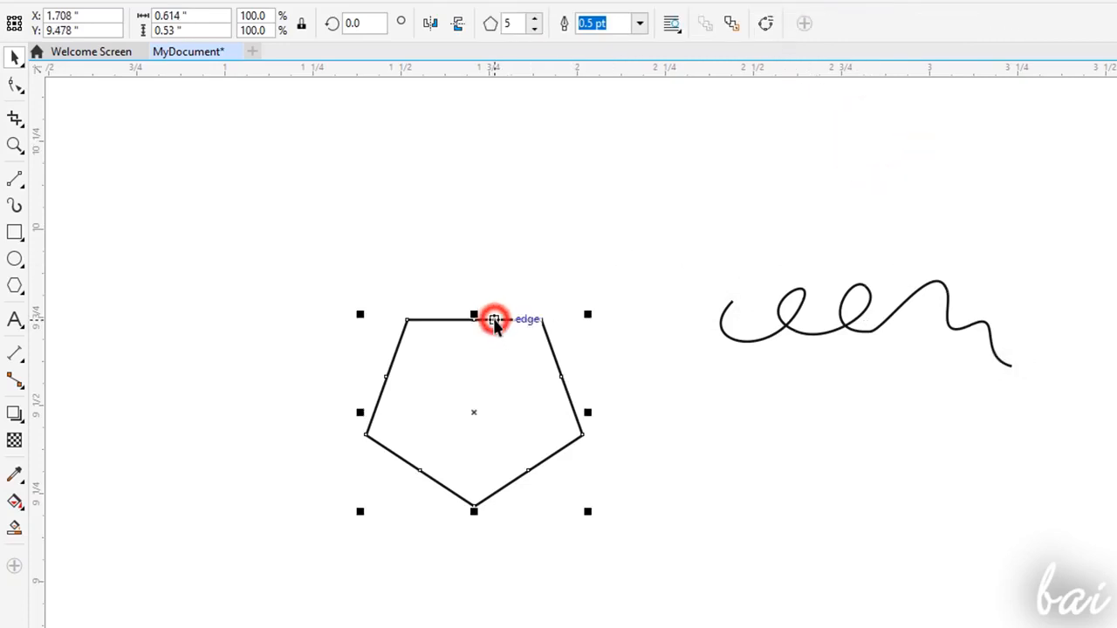
pyautogui.click(532, 20)
pyautogui.click(533, 19)
pyautogui.click(533, 19)
pyautogui.click(534, 29)
pyautogui.click(534, 29)
pyautogui.click(535, 31)
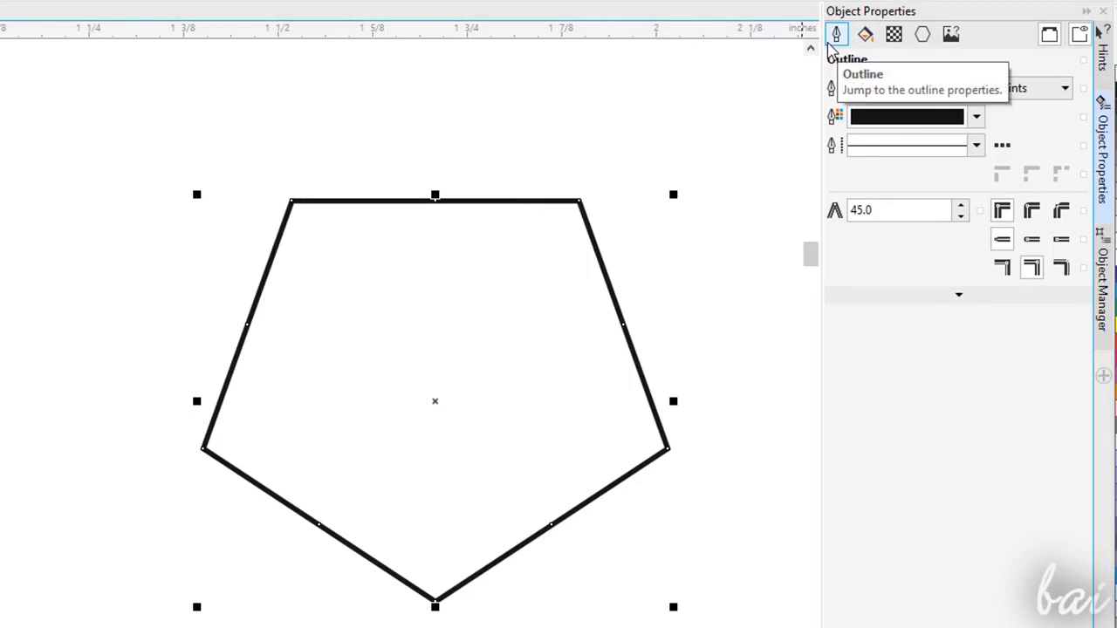
# - Recolor the pentagon's outline pinkish red, trying out a 2.0 pt width and an alternative line style
pyautogui.click(976, 88)
pyautogui.click(930, 203)
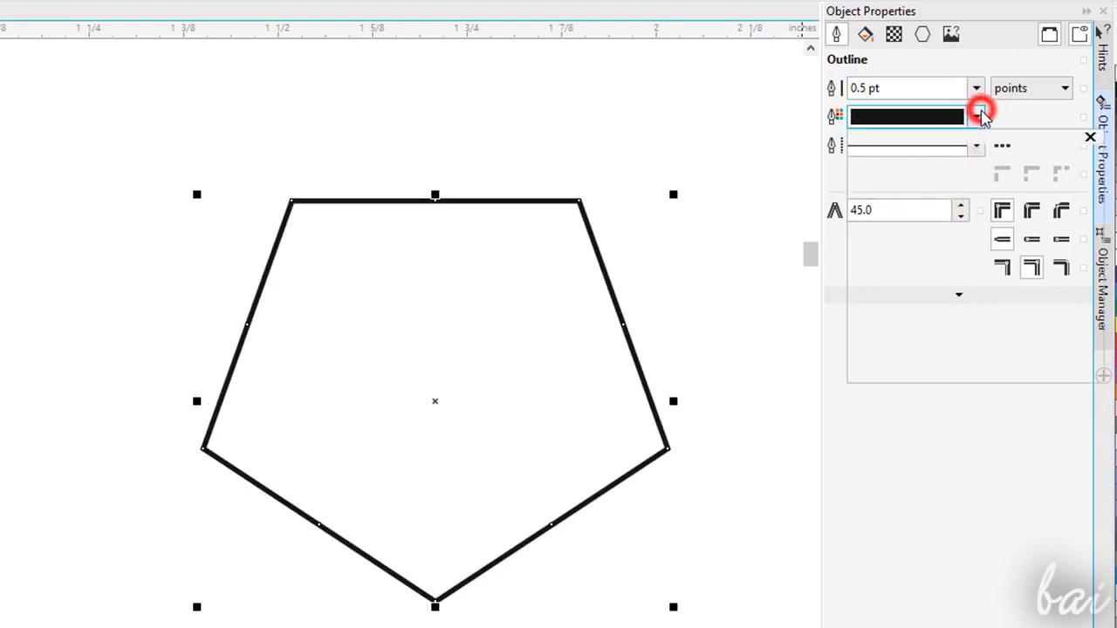
pyautogui.click(976, 116)
pyautogui.click(980, 225)
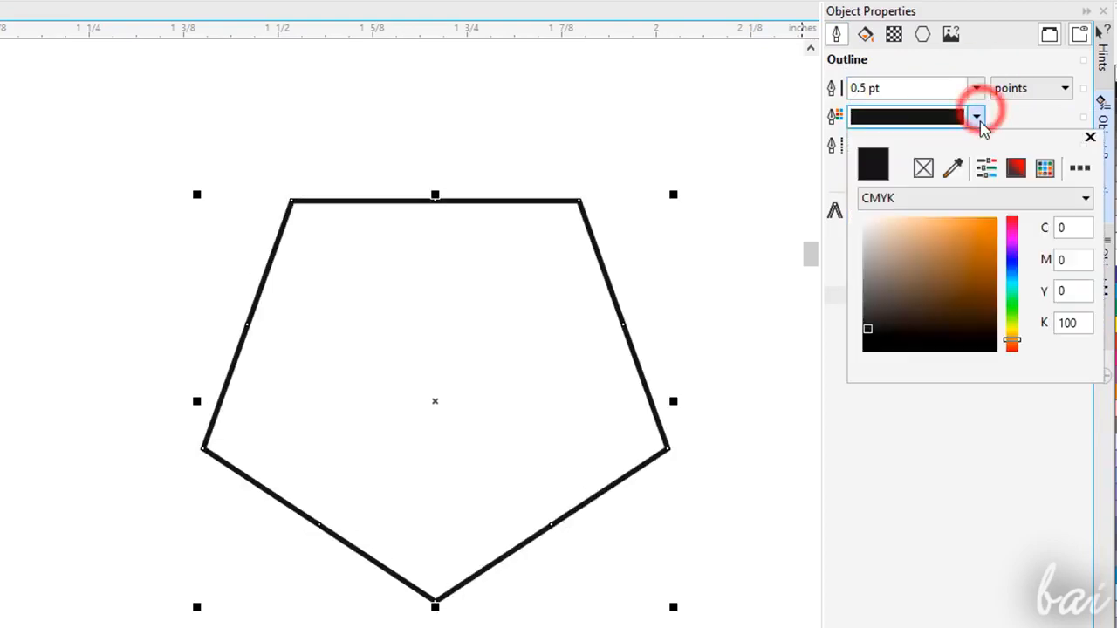
pyautogui.moveTo(980, 224); pyautogui.dragTo(978, 232)
pyautogui.click(976, 145)
pyautogui.click(943, 219)
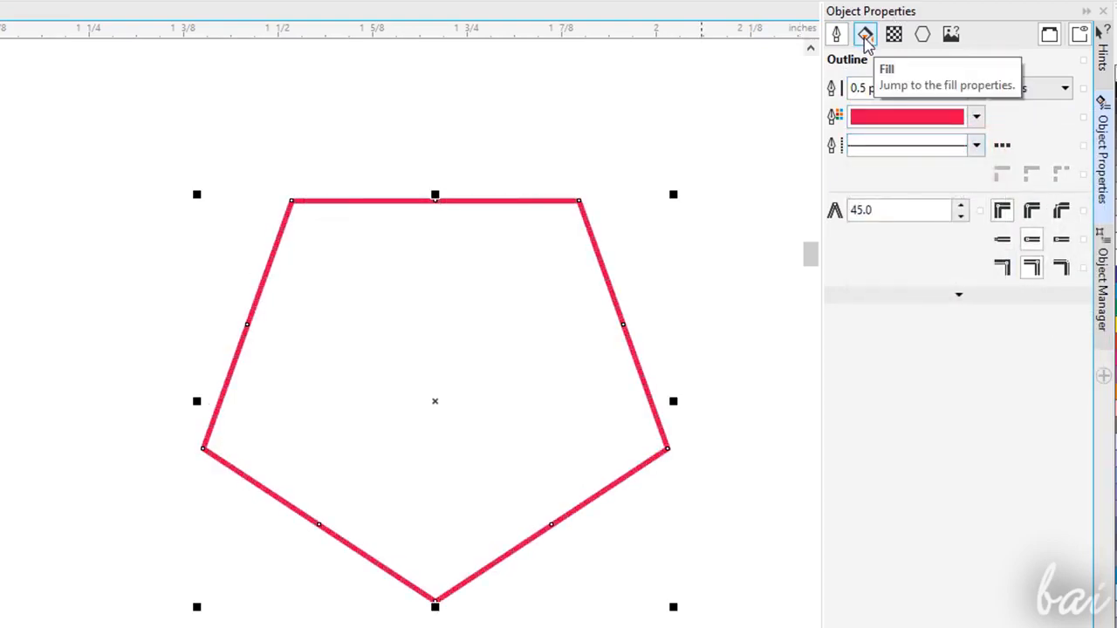
# - Give the pentagon a uniform yellow fill with CMYK values 4, 1, 92, 0
pyautogui.click(865, 35)
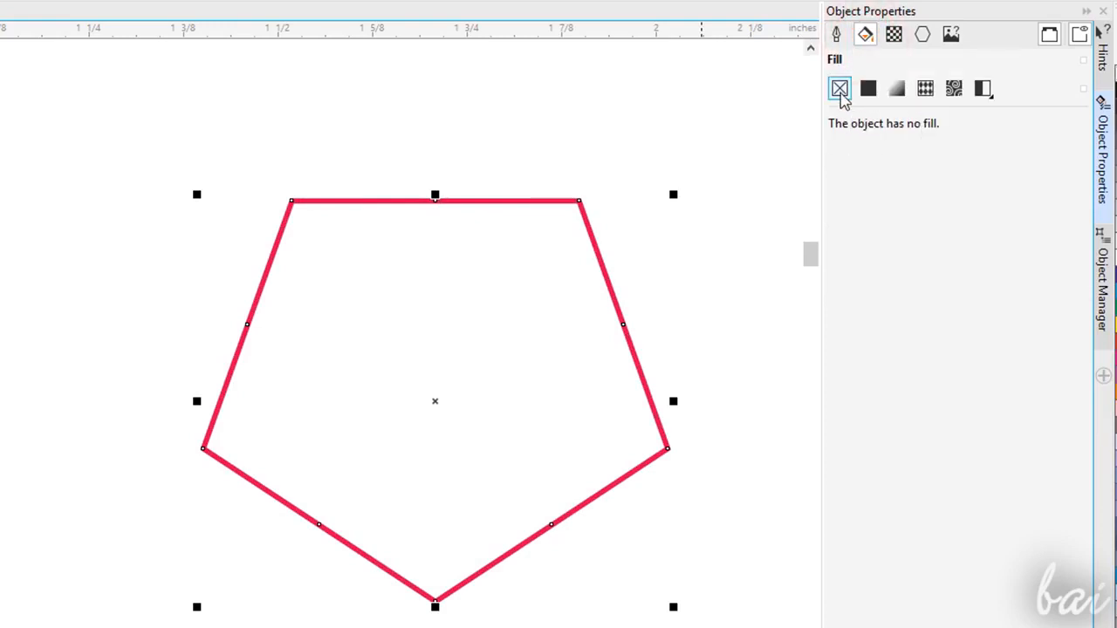
pyautogui.click(867, 90)
pyautogui.click(943, 189)
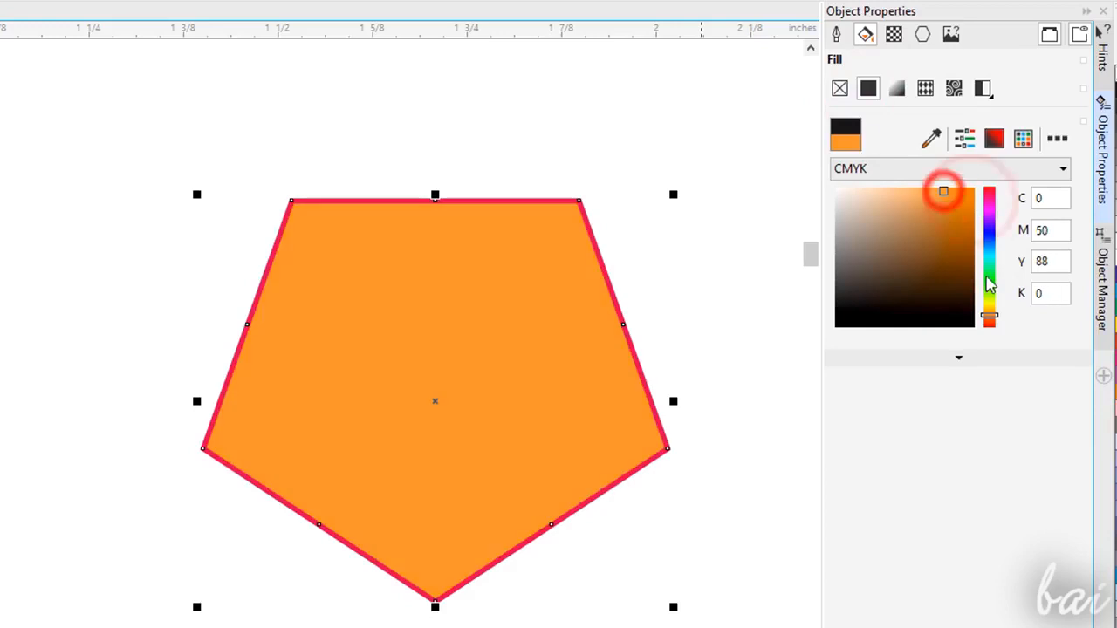
pyautogui.click(990, 299)
pyautogui.click(965, 222)
pyautogui.click(964, 199)
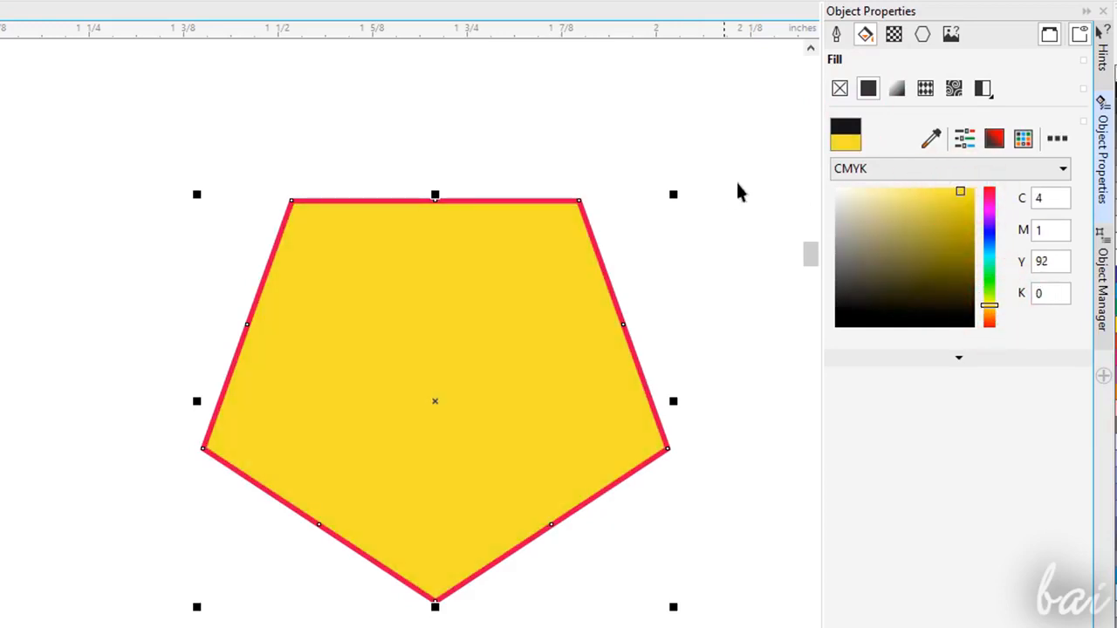
# - Apply a rectangular fountain fill to the pentagon after trying the other gradient types, and offset its centre to X -32%, Y -32%
pyautogui.click(898, 89)
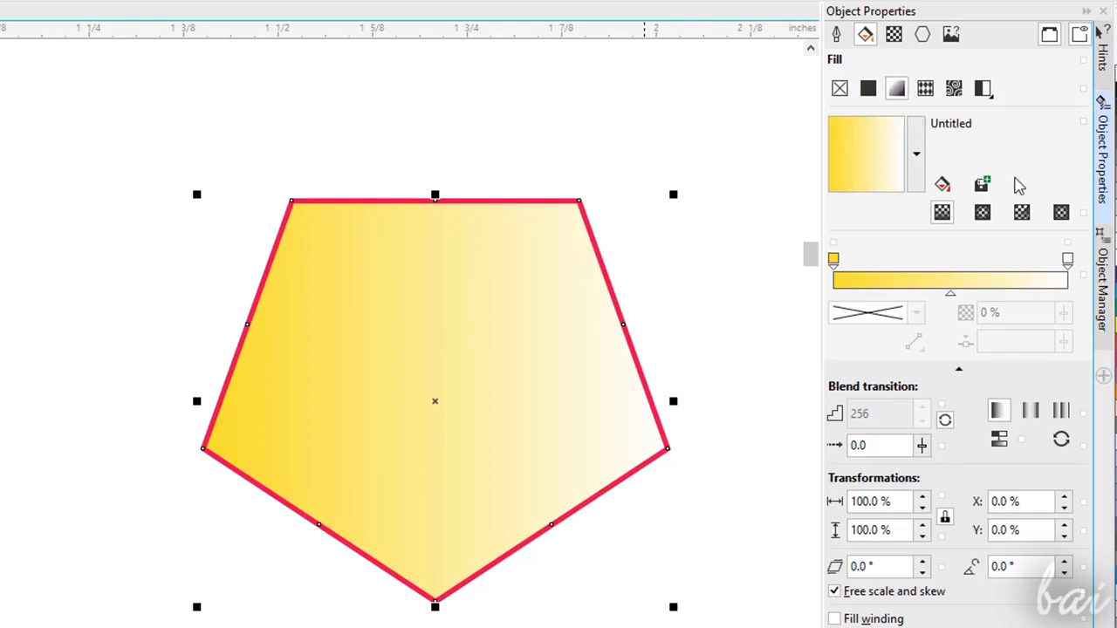
pyautogui.click(981, 212)
pyautogui.click(1022, 212)
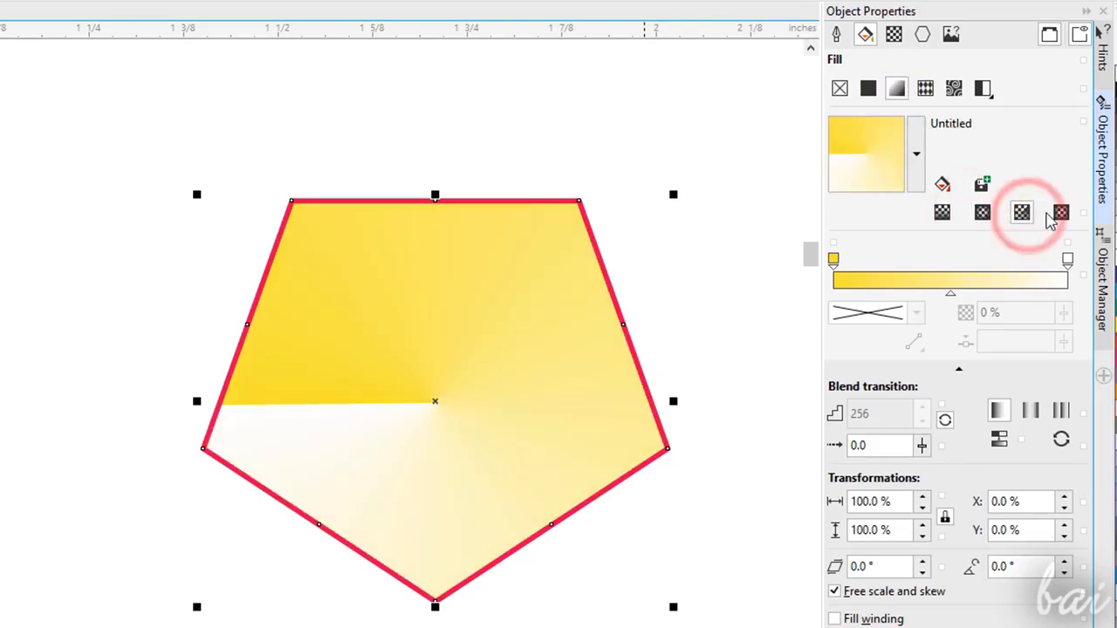
pyautogui.click(1062, 212)
pyautogui.moveTo(868, 160); pyautogui.dragTo(891, 129)
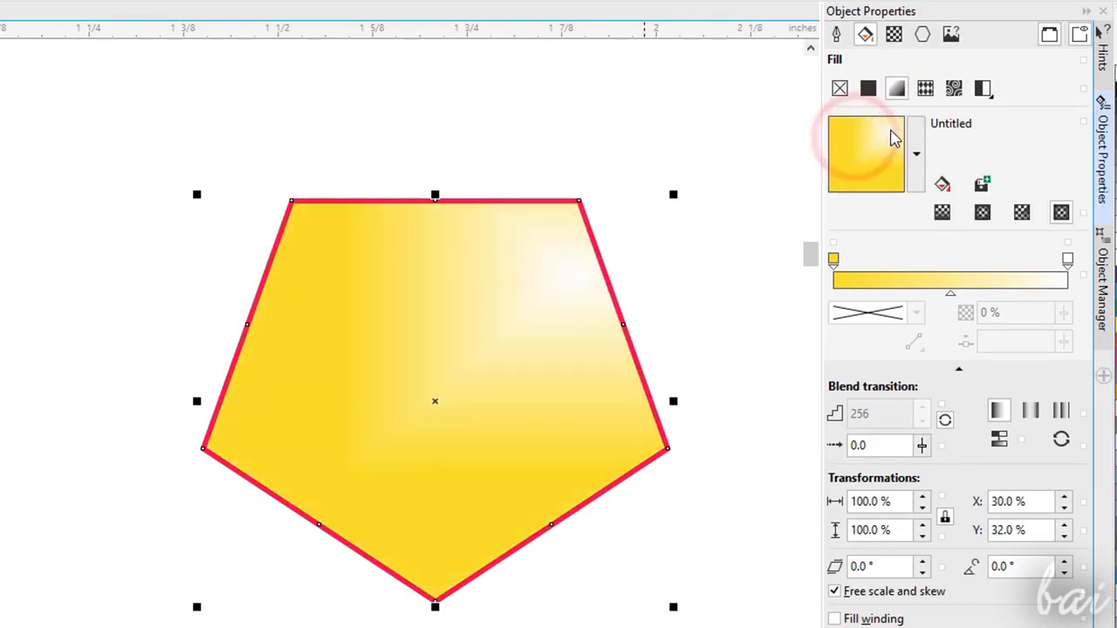
pyautogui.moveTo(858, 181); pyautogui.dragTo(844, 188)
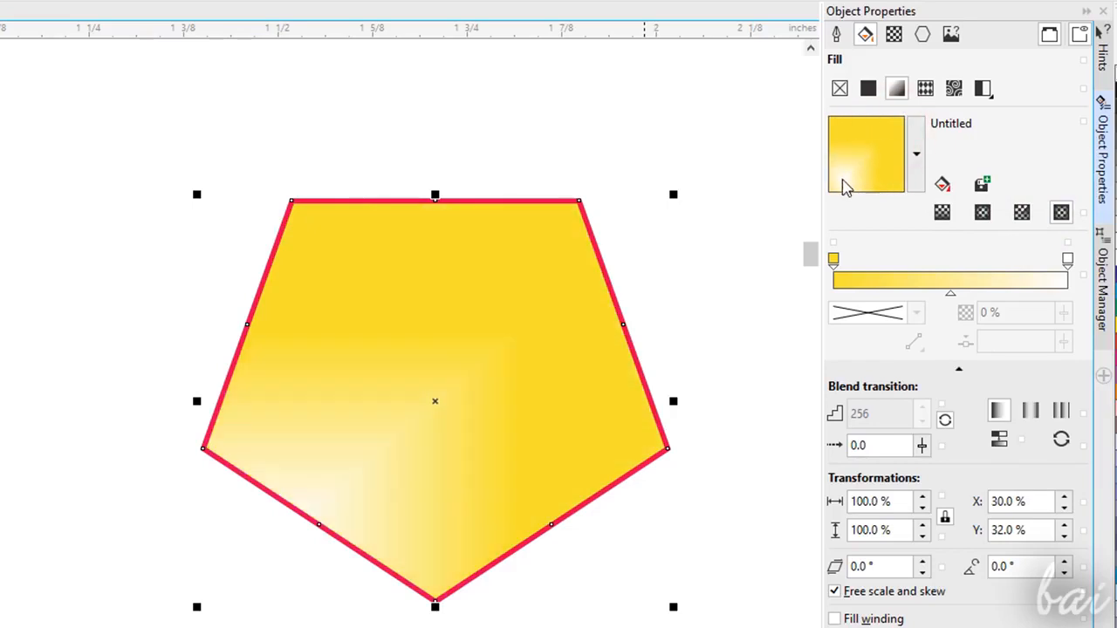
# - Change the gradient's white end color to green and set that node's transparency to 70%
pyautogui.click(835, 262)
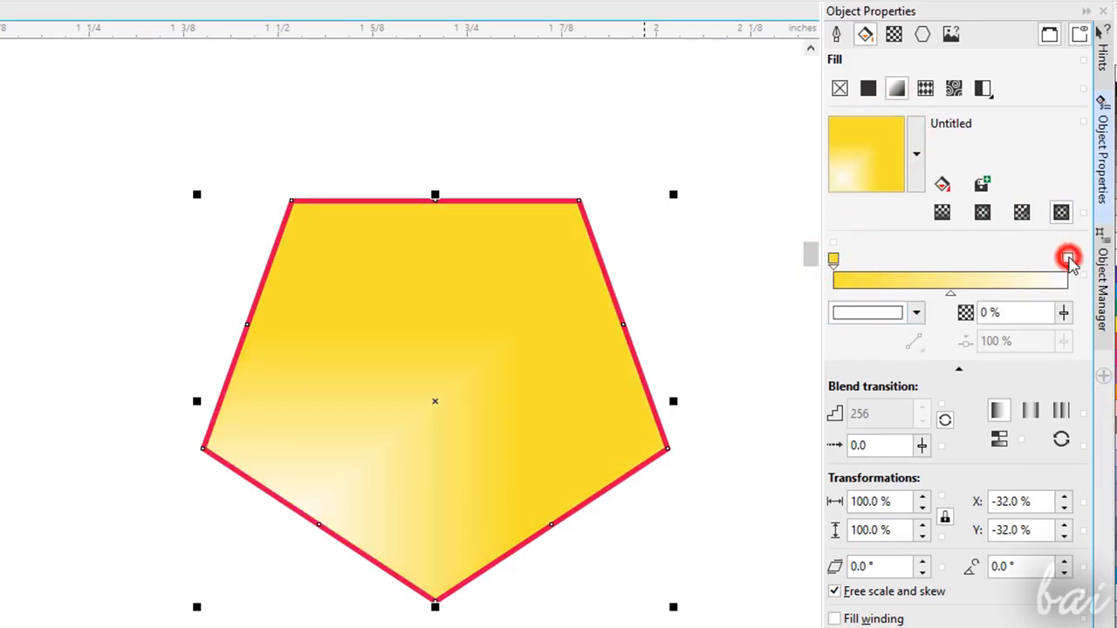
pyautogui.click(917, 314)
pyautogui.click(969, 449)
pyautogui.moveTo(929, 428); pyautogui.dragTo(947, 413)
pyautogui.click(969, 487)
pyautogui.click(980, 254)
pyautogui.moveTo(1064, 314)
pyautogui.mouseDown()
pyautogui.moveTo(1071, 338)
pyautogui.moveTo(1063, 321)
pyautogui.mouseUp()
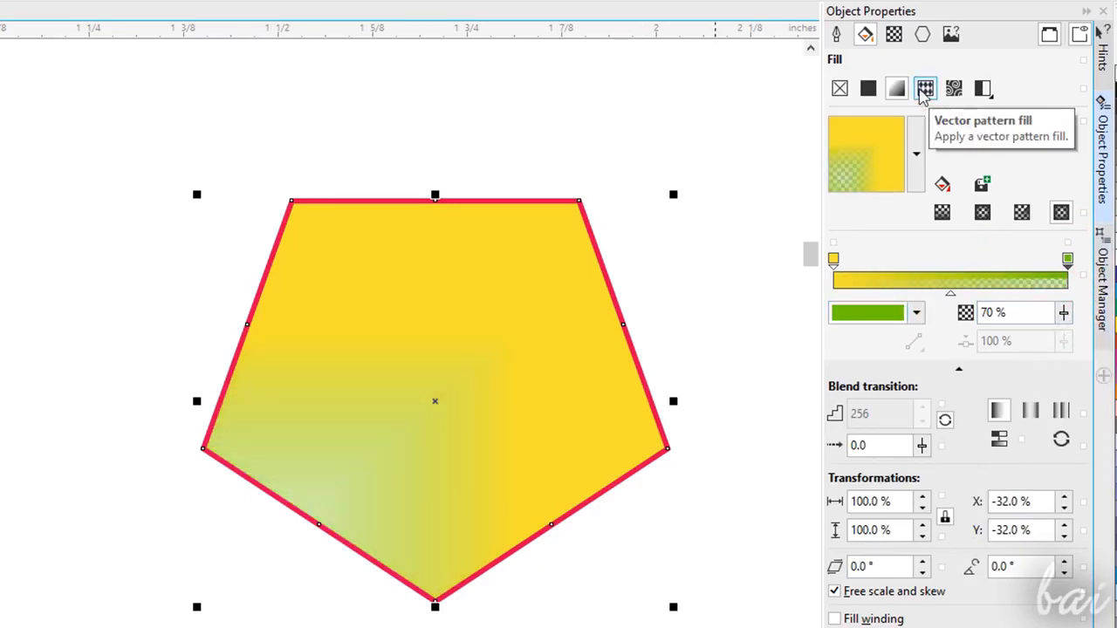
# - Try several vector pattern fills such as Sun Rise and bitmap pattern fills such as Evergreen on the pentagon
pyautogui.click(926, 90)
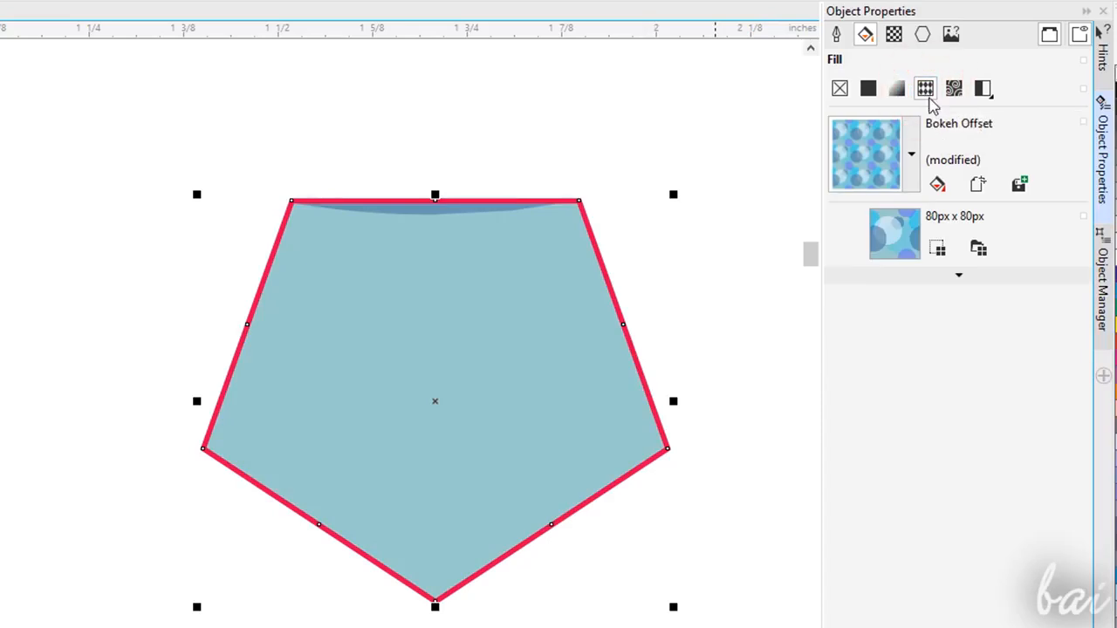
pyautogui.click(912, 155)
pyautogui.click(913, 284)
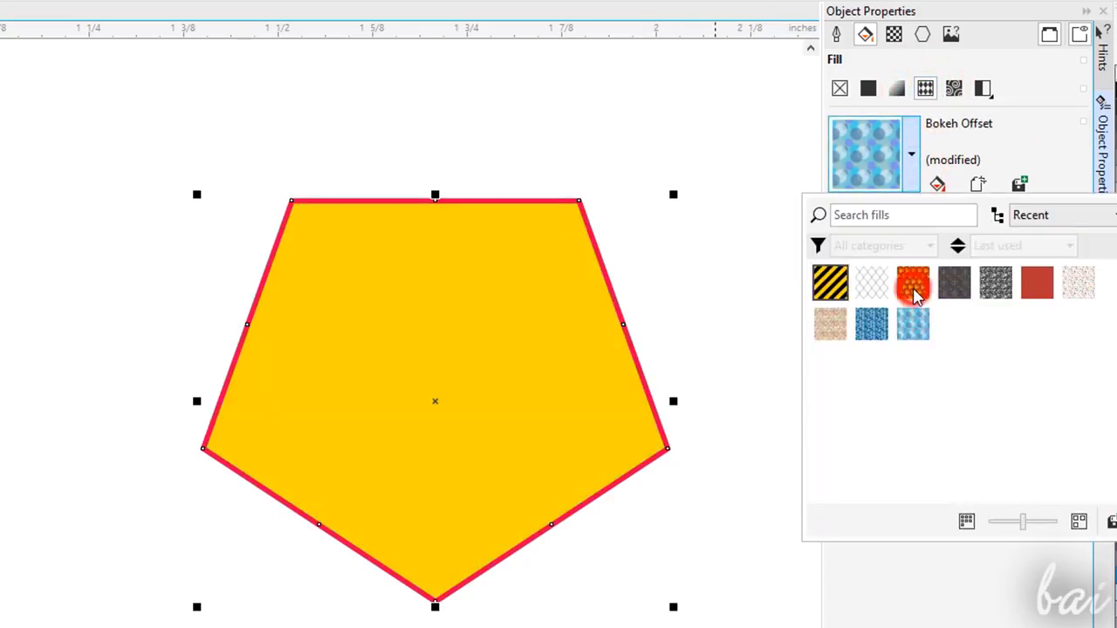
pyautogui.click(871, 284)
pyautogui.click(954, 88)
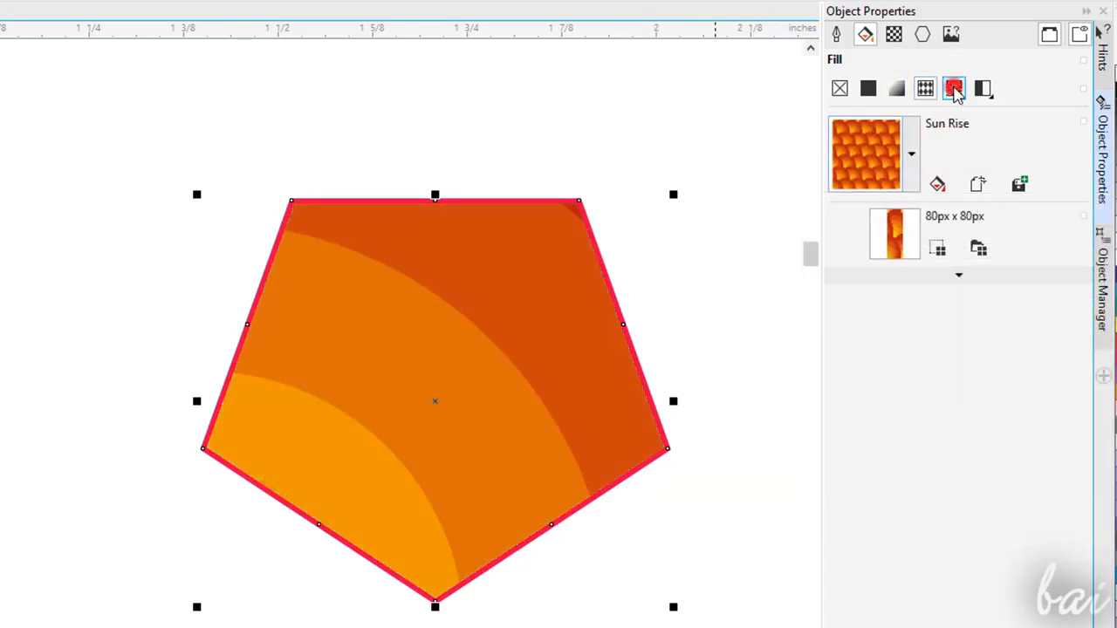
pyautogui.click(912, 155)
pyautogui.click(1079, 288)
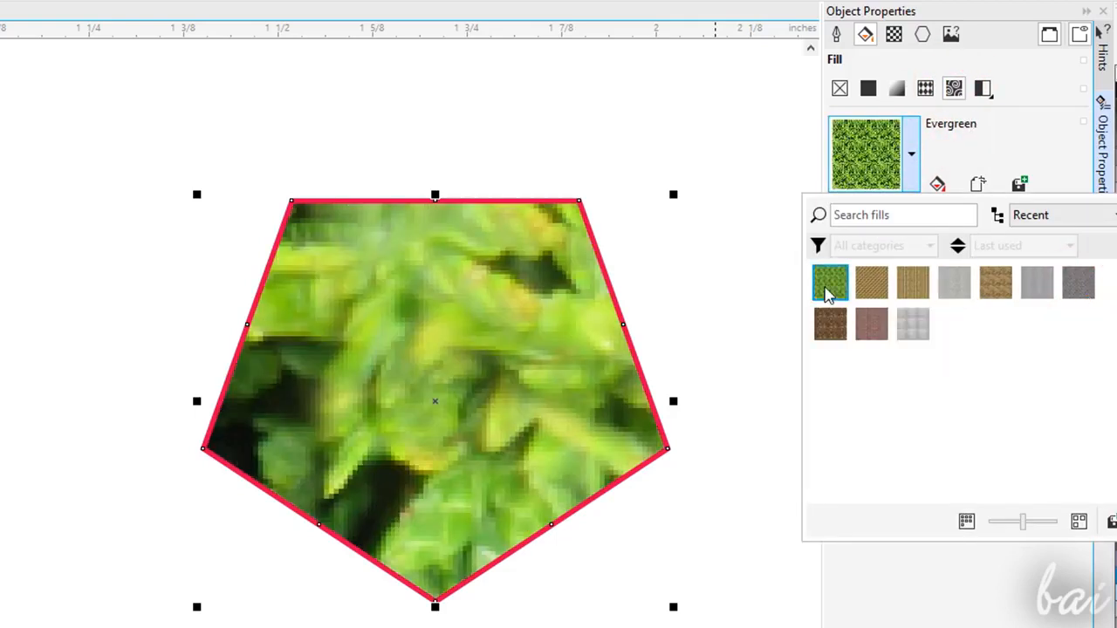
pyautogui.click(873, 293)
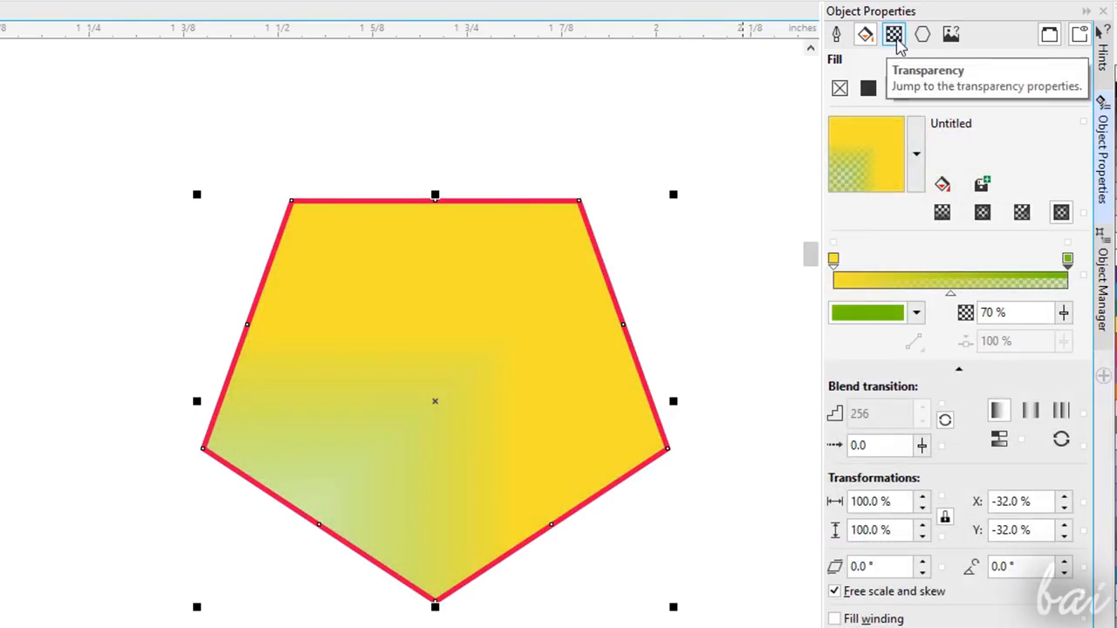
# - Try uniform, fountain and vector pattern transparency on the pentagon
pyautogui.click(896, 38)
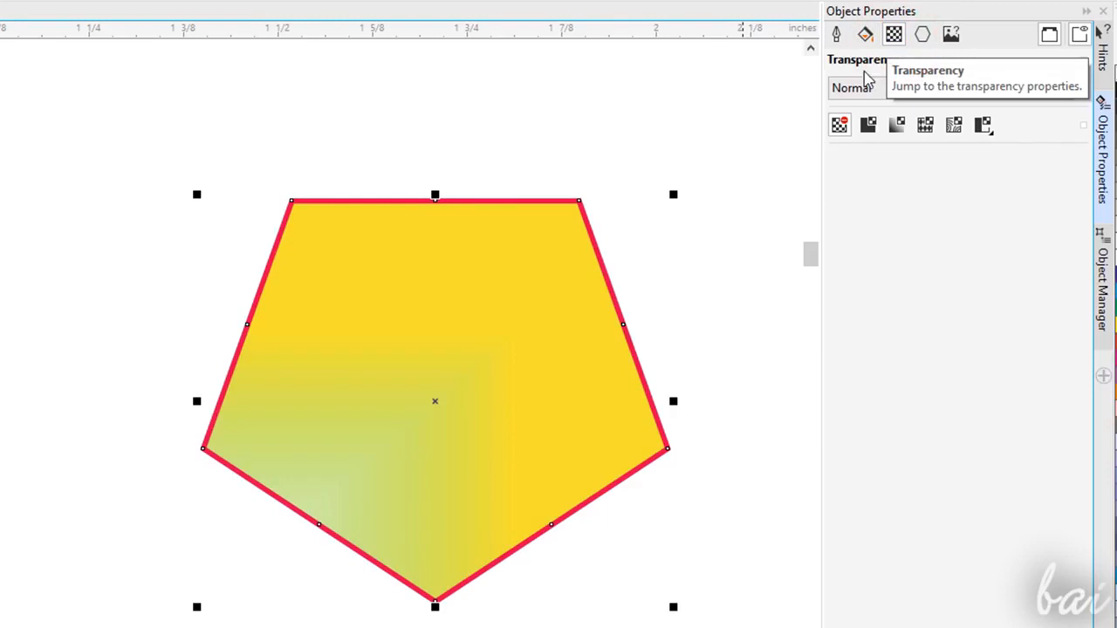
pyautogui.click(868, 126)
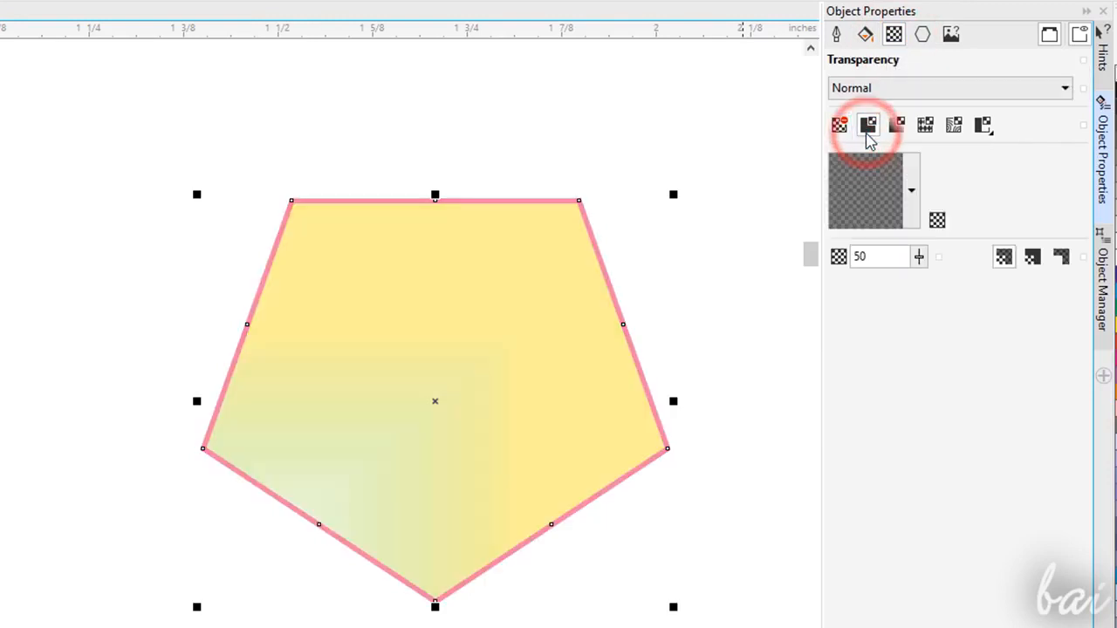
pyautogui.click(897, 126)
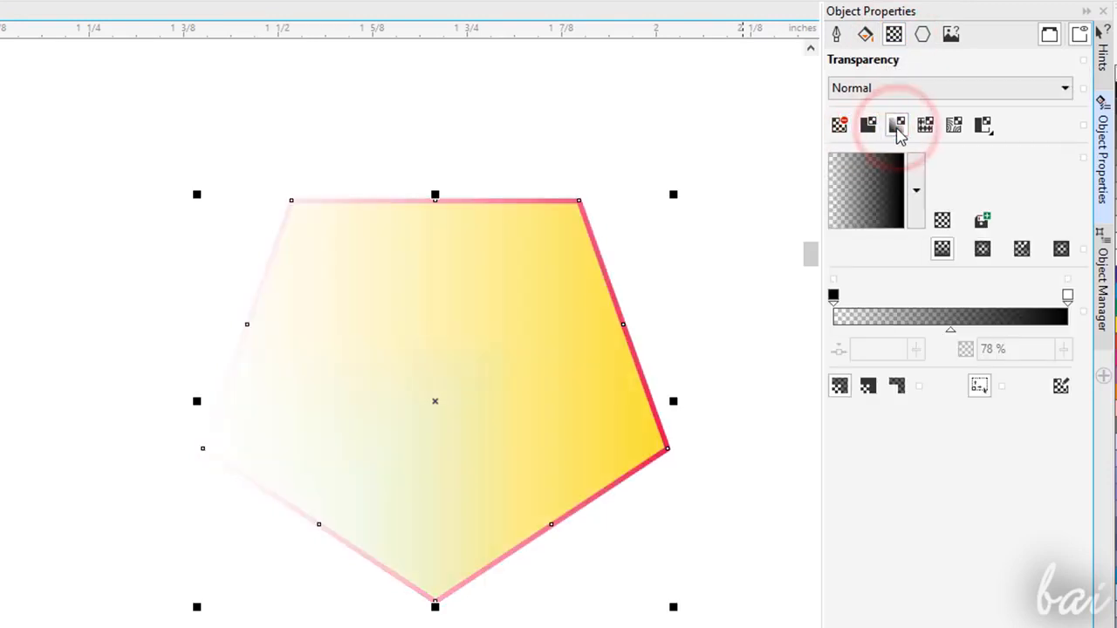
pyautogui.click(926, 125)
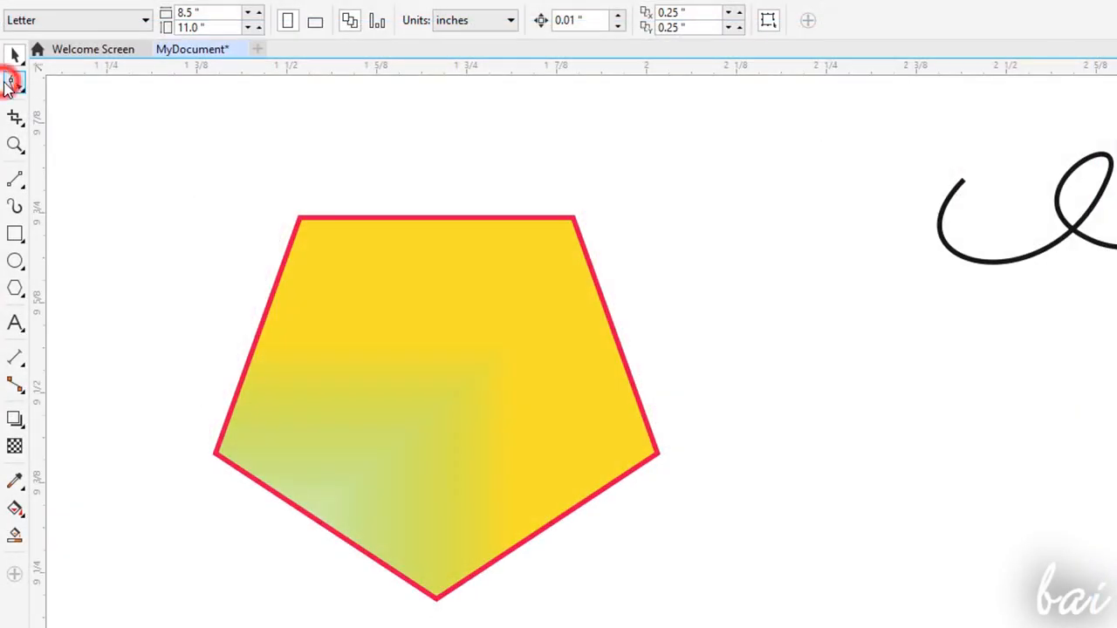
# - Try distorting the pentagon's two upper corners with the Twirl tool
pyautogui.click(9, 83)
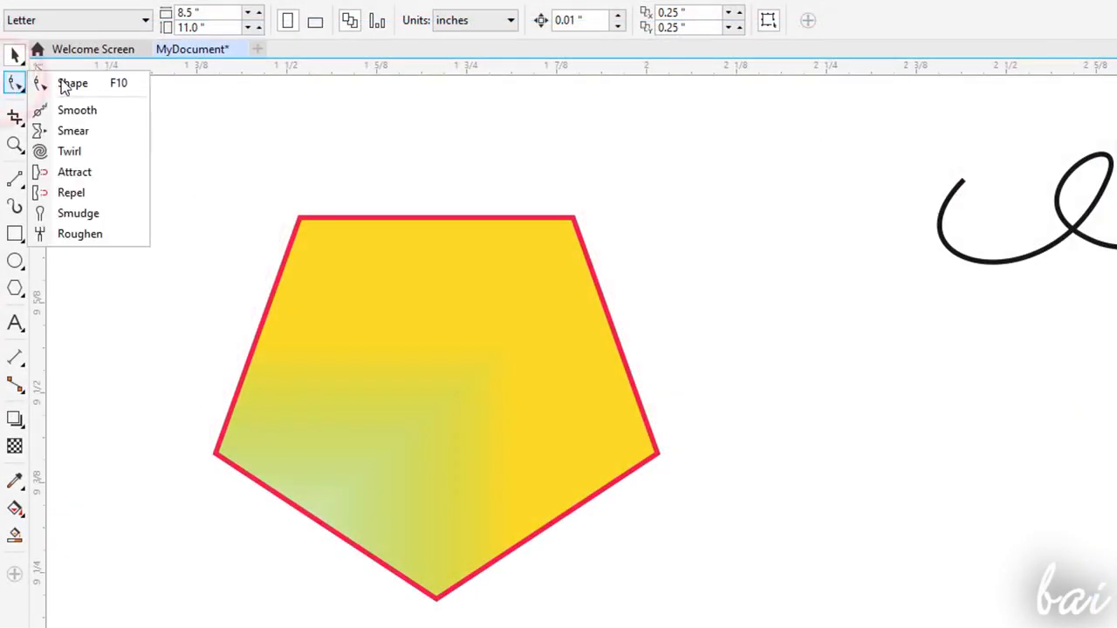
pyautogui.click(69, 152)
pyautogui.moveTo(251, 210)
pyautogui.mouseDown()
pyautogui.moveTo(280, 245)
pyautogui.moveTo(451, 232)
pyautogui.mouseUp()
pyautogui.moveTo(579, 213)
pyautogui.mouseDown()
pyautogui.moveTo(454, 337)
pyautogui.moveTo(746, 257)
pyautogui.mouseUp()
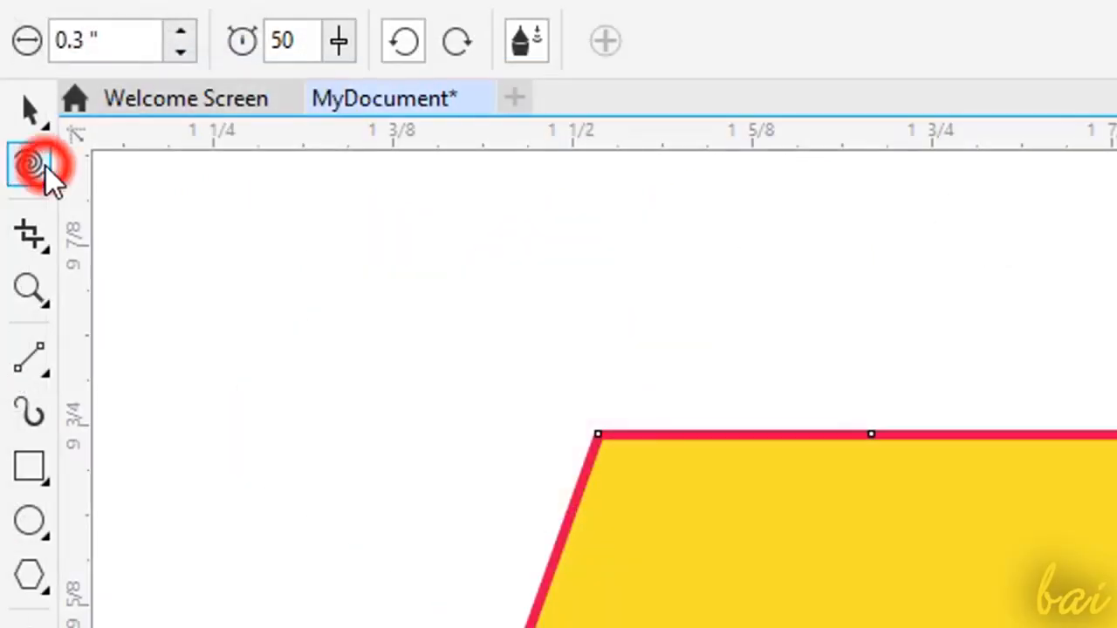
# - Move the node at the middle of the pentagon's upper-left edge outward with the Shape tool
pyautogui.click(15, 84)
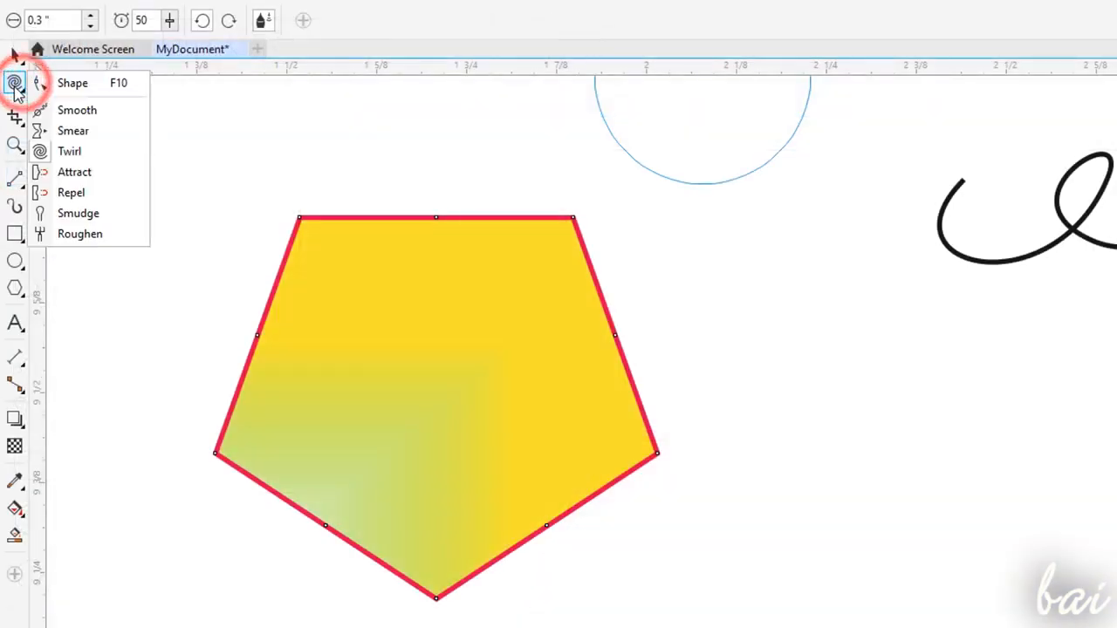
pyautogui.click(150, 179)
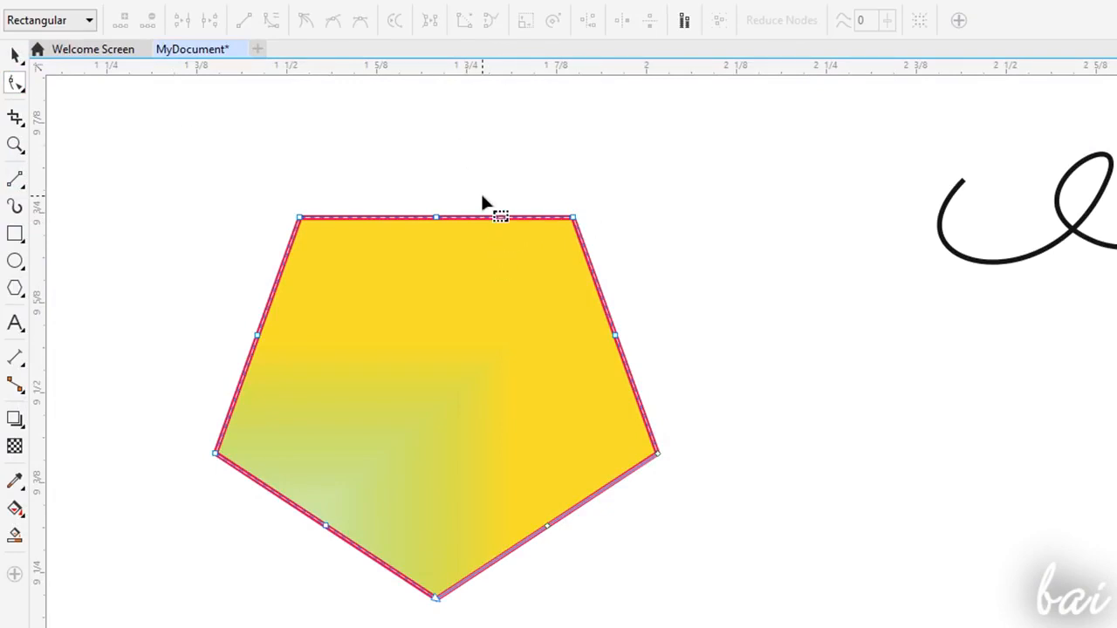
pyautogui.moveTo(258, 336); pyautogui.dragTo(225, 336)
# - Try reshaping the freehand curve by adjusting the node and handles after its second loop
pyautogui.click(753, 332)
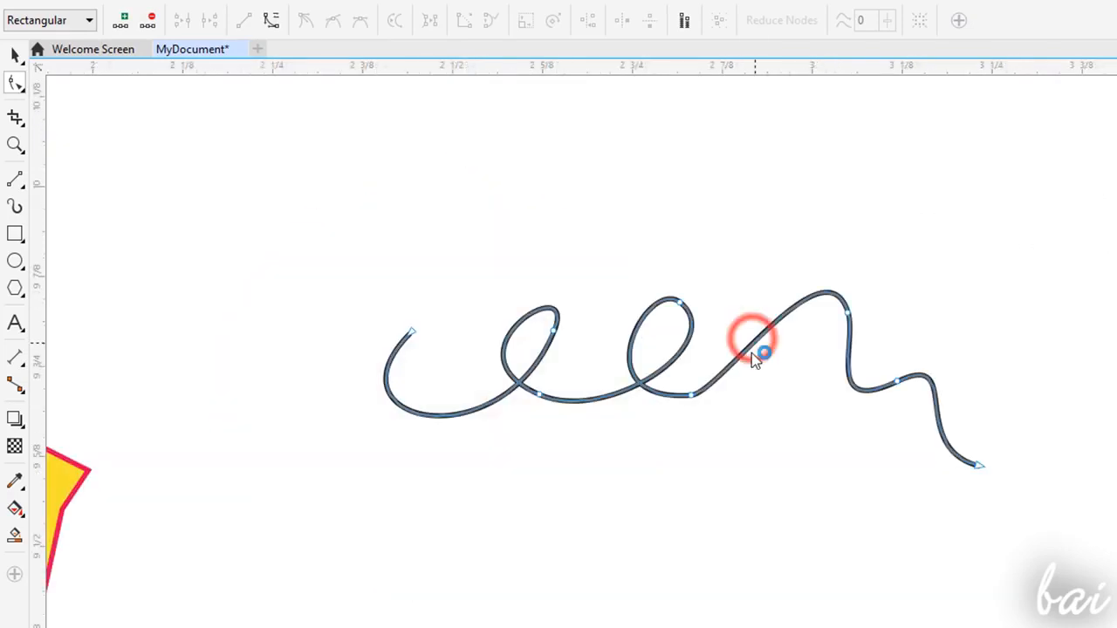
pyautogui.click(691, 395)
pyautogui.moveTo(649, 274); pyautogui.dragTo(576, 240)
pyautogui.click(783, 302)
pyautogui.click(690, 395)
pyautogui.moveTo(720, 395); pyautogui.dragTo(793, 377)
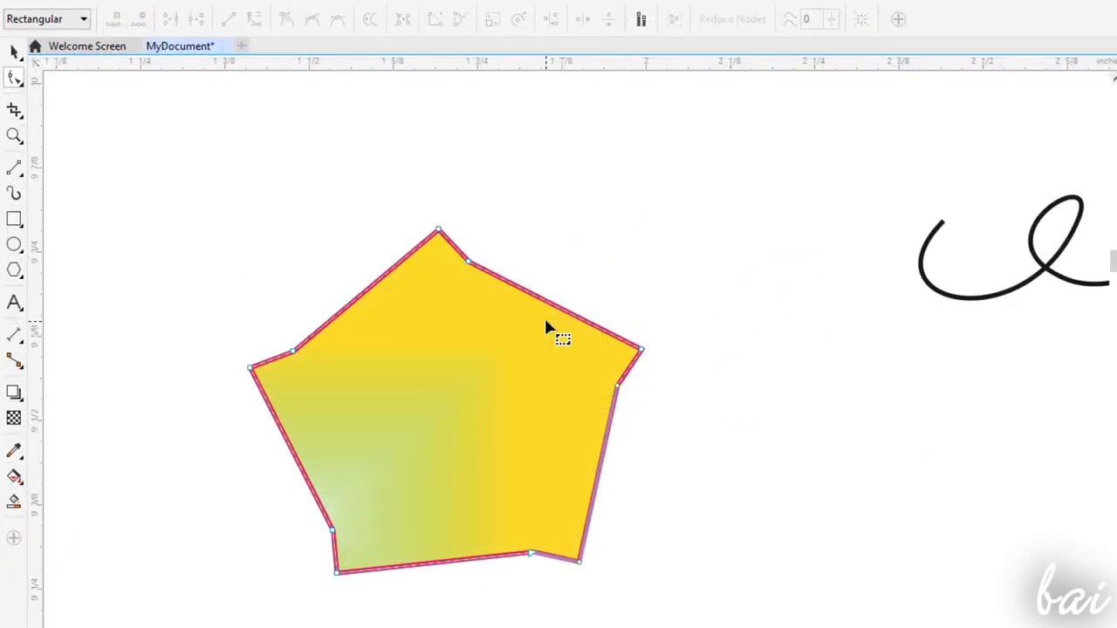
# - Add a node on the yellow shape's upper-right edge and pull it outward
pyautogui.doubleClick(552, 303)
pyautogui.moveTo(554, 304); pyautogui.dragTo(574, 239)
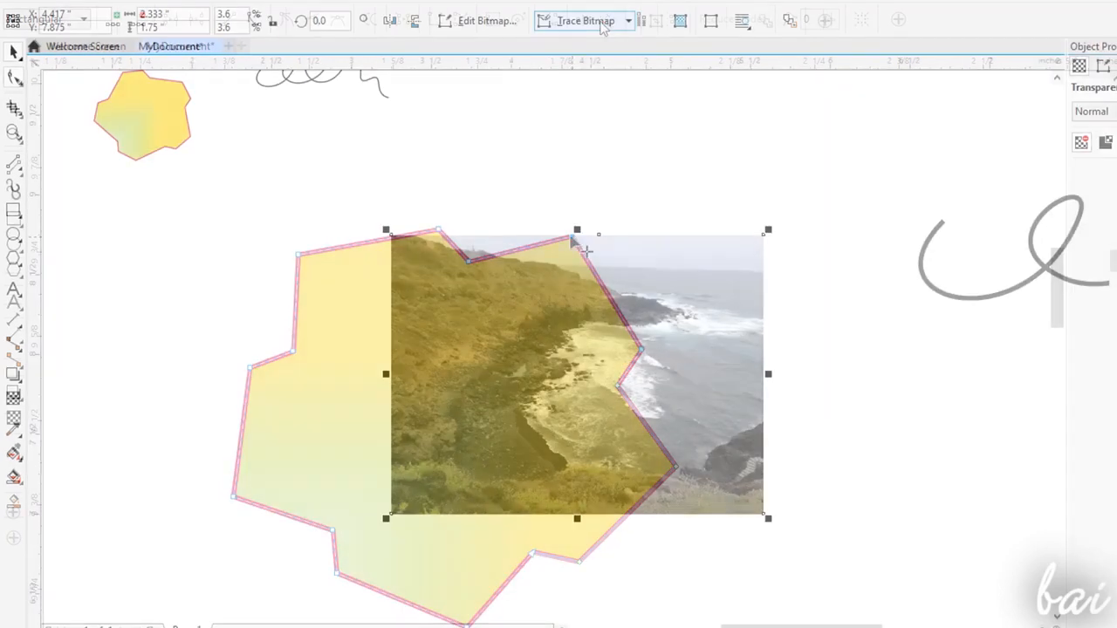
# - Trace the coastal photo into vector shapes, letting the oversized bitmap be reduced, and inspect the traced result
pyautogui.click(599, 22)
pyautogui.click(586, 43)
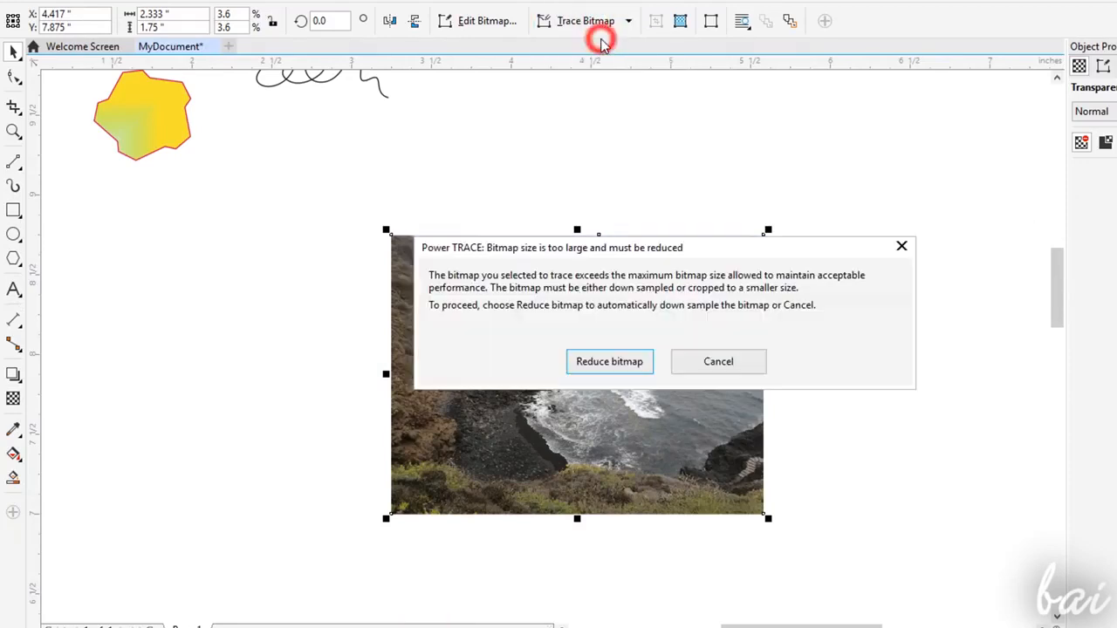
pyautogui.click(611, 362)
pyautogui.click(573, 283)
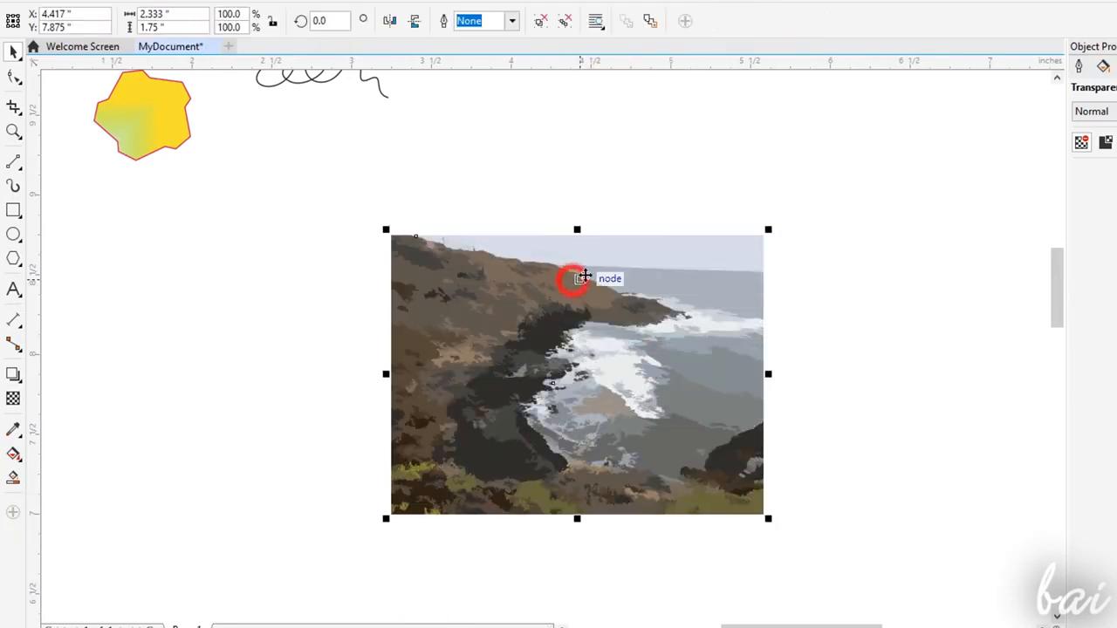
pyautogui.scroll(2, 638, 288)
pyautogui.scroll(-2, 649, 407)
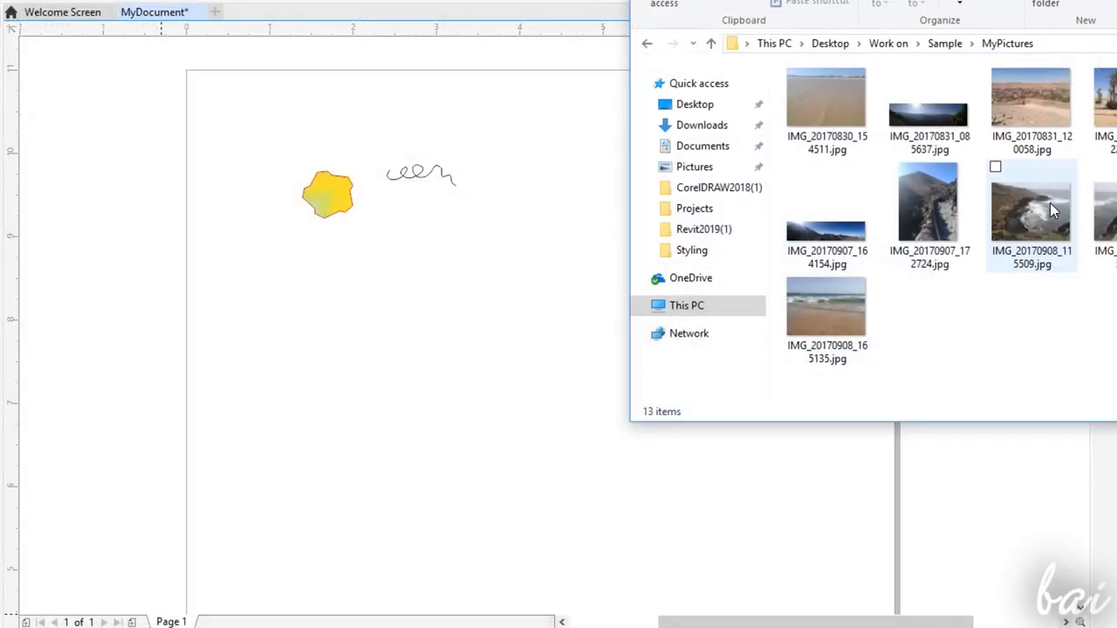
# - Bring IMG_20170908_115509.jpg from the MyPictures folder onto the document page
pyautogui.moveTo(1050, 203); pyautogui.dragTo(488, 372)
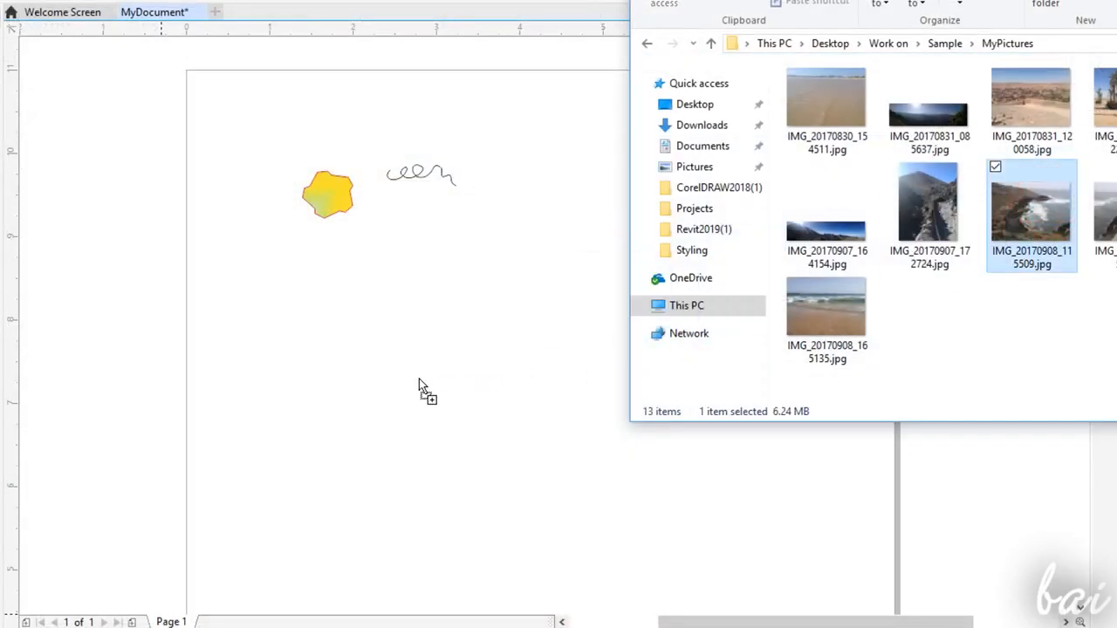
pyautogui.moveTo(419, 379); pyautogui.dragTo(419, 378)
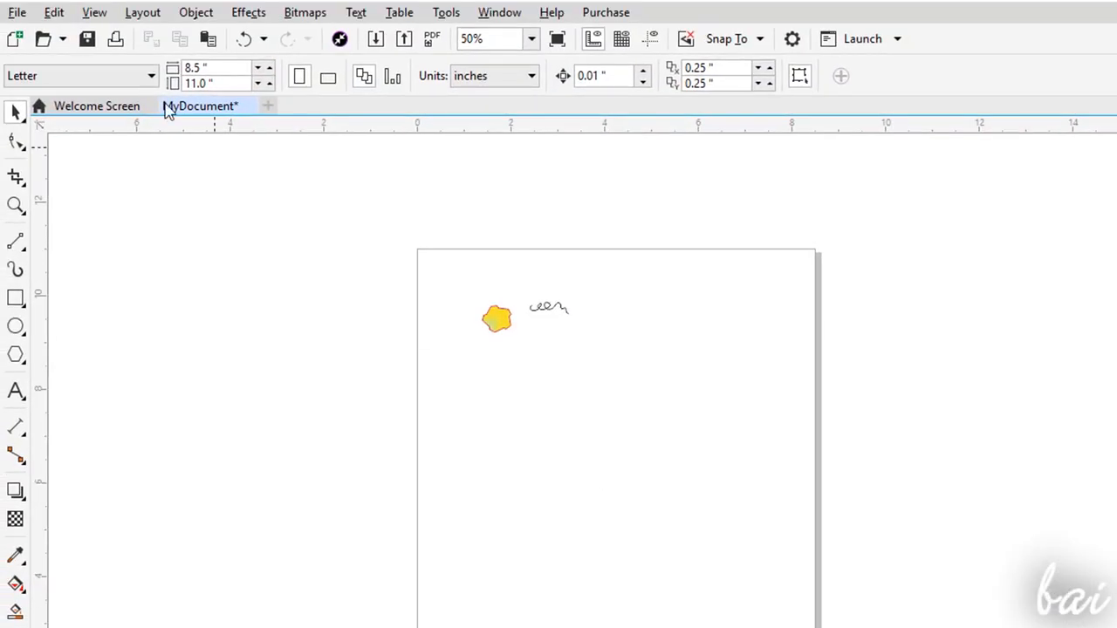
# - Import IMG_20170908_115509.jpg and place it below the freehand curve at about 2.33 by 1.75 inches
pyautogui.click(18, 12)
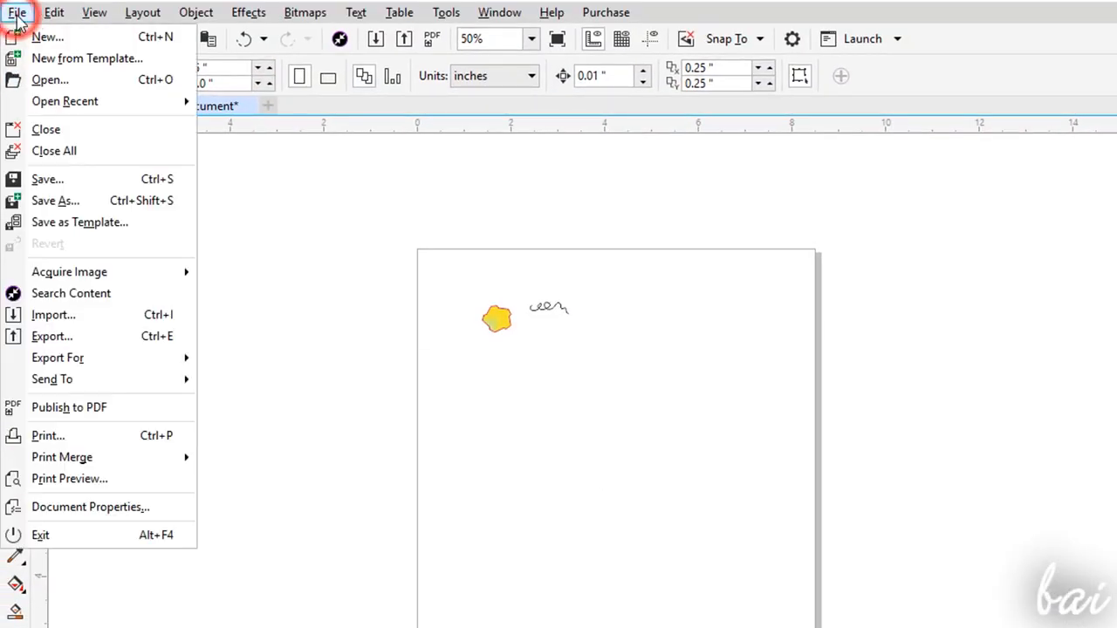
pyautogui.click(77, 317)
pyautogui.click(837, 338)
pyautogui.click(865, 511)
pyautogui.scroll(2, 582, 346)
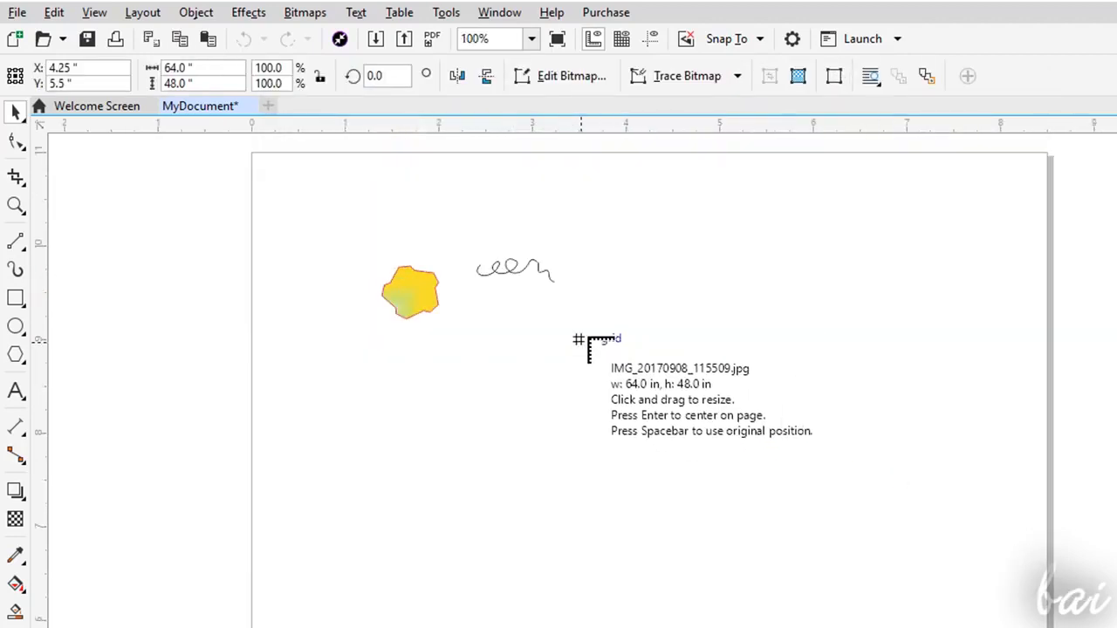
pyautogui.moveTo(550, 358); pyautogui.dragTo(880, 557)
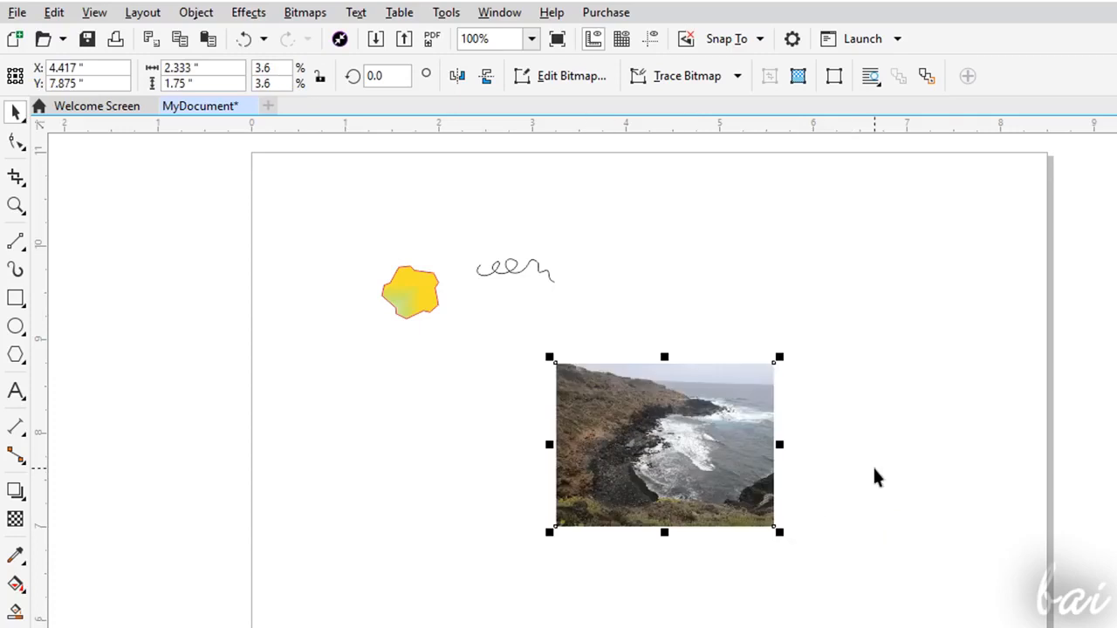
# - Try reshaping the coastal photo's boundary with the Shape tool by pulling its upper edge down and its right edge inward
pyautogui.scroll(2, 632, 421)
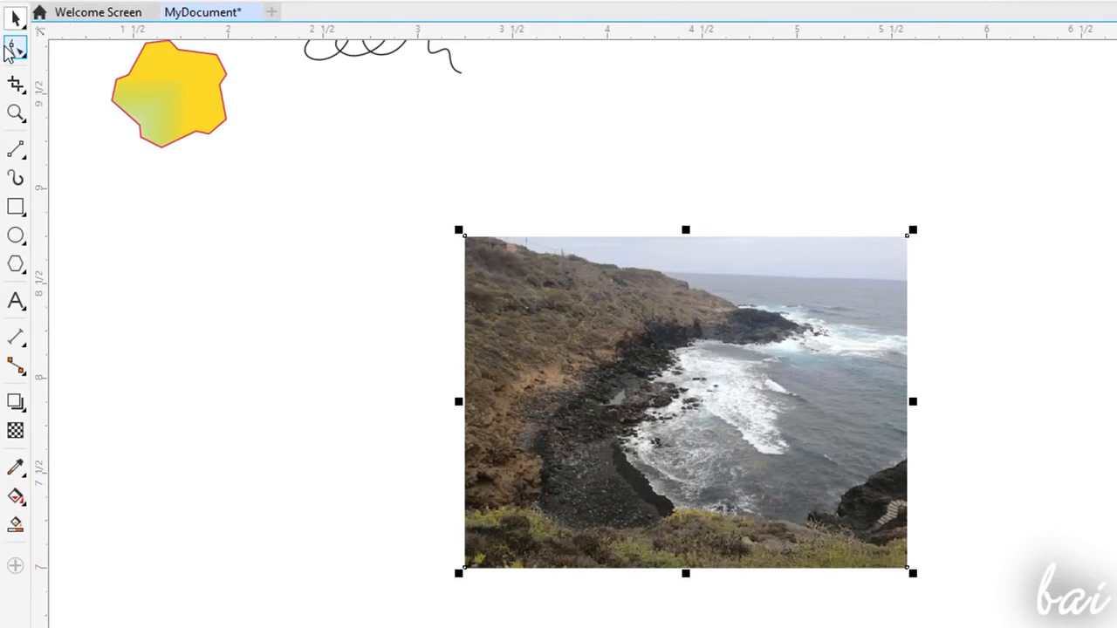
pyautogui.click(11, 48)
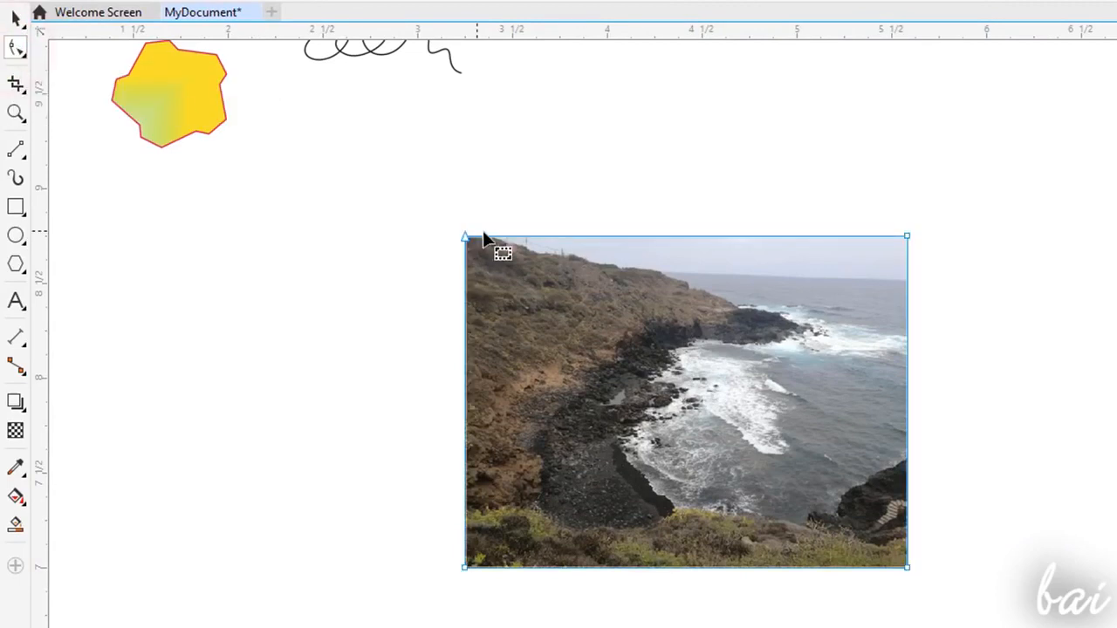
pyautogui.moveTo(712, 238); pyautogui.dragTo(691, 284)
pyautogui.moveTo(909, 386); pyautogui.dragTo(855, 379)
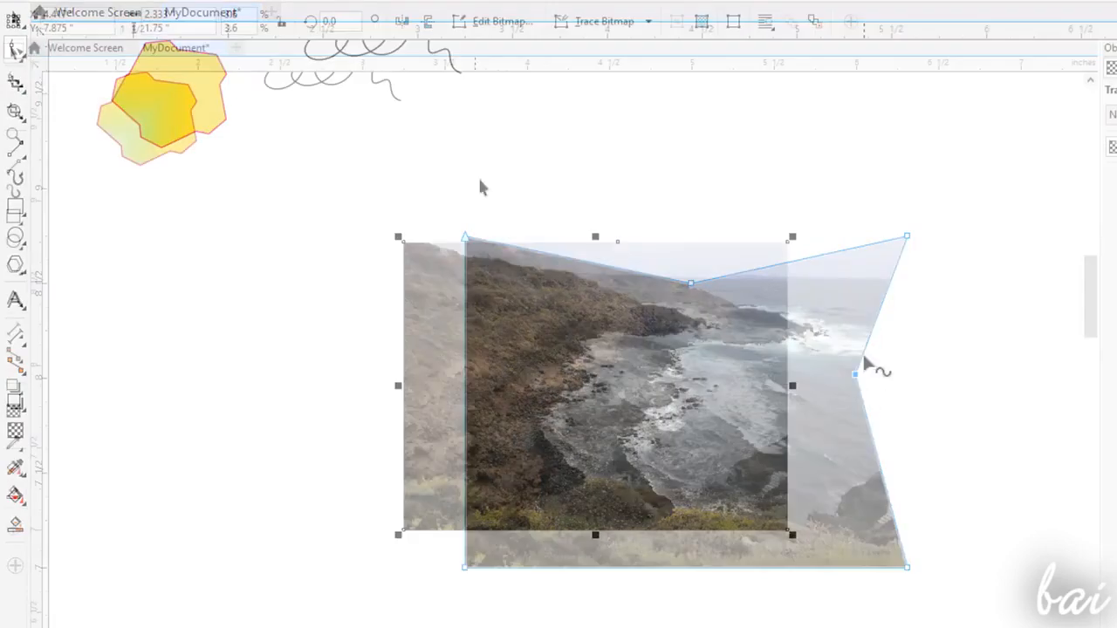
# - Open the coastal photo for editing in Corel PHOTO-PAINT and look through the retouching tools, including Clone, Touch-up Brush and Healing Clone
pyautogui.click(520, 23)
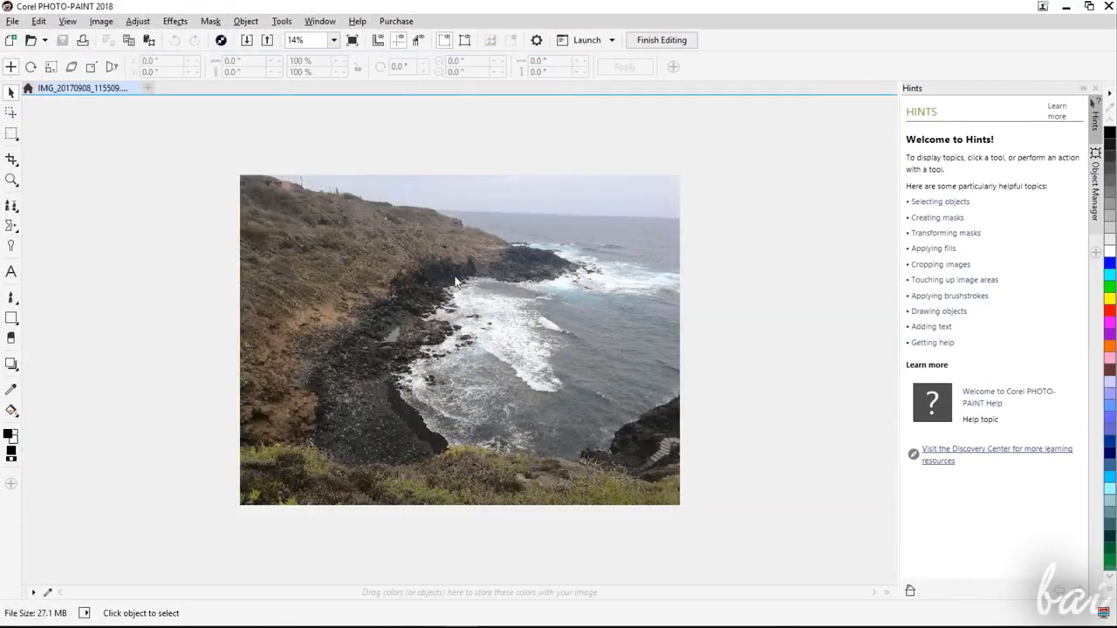
pyautogui.click(19, 206)
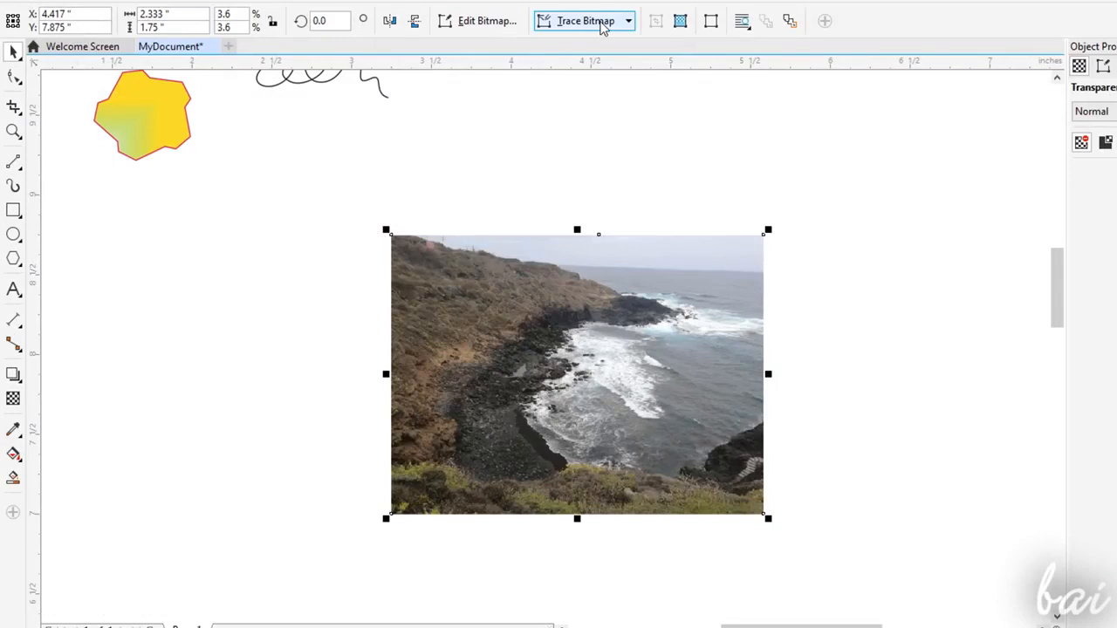
# - Try a Quick Trace of the coastal photo into vector shapes and inspect the traced areas up close
pyautogui.click(601, 21)
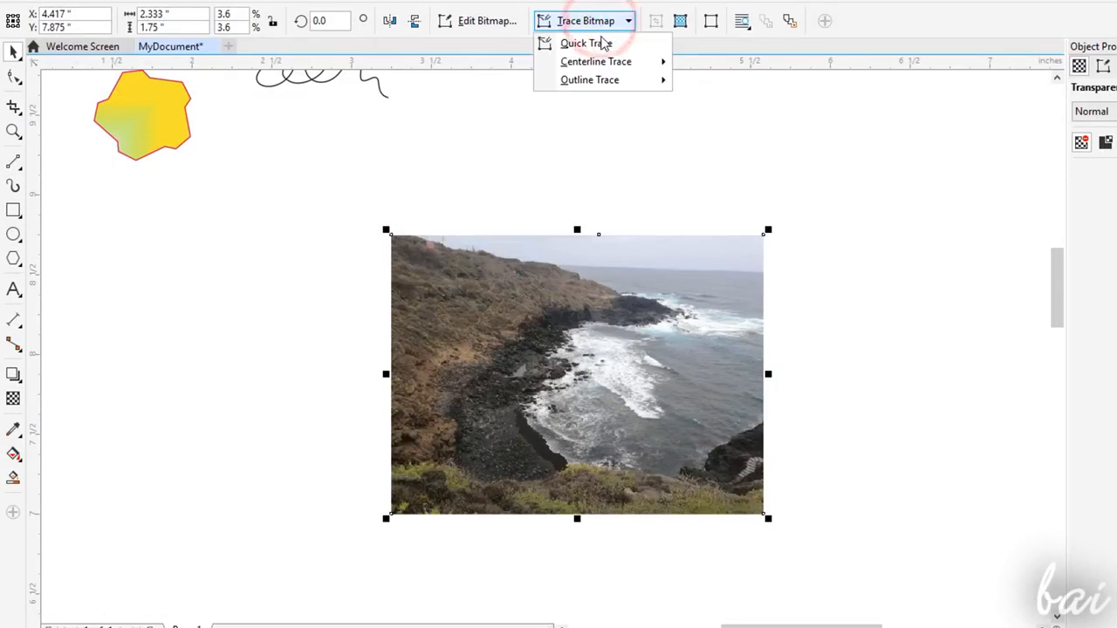
pyautogui.click(588, 41)
pyautogui.click(632, 363)
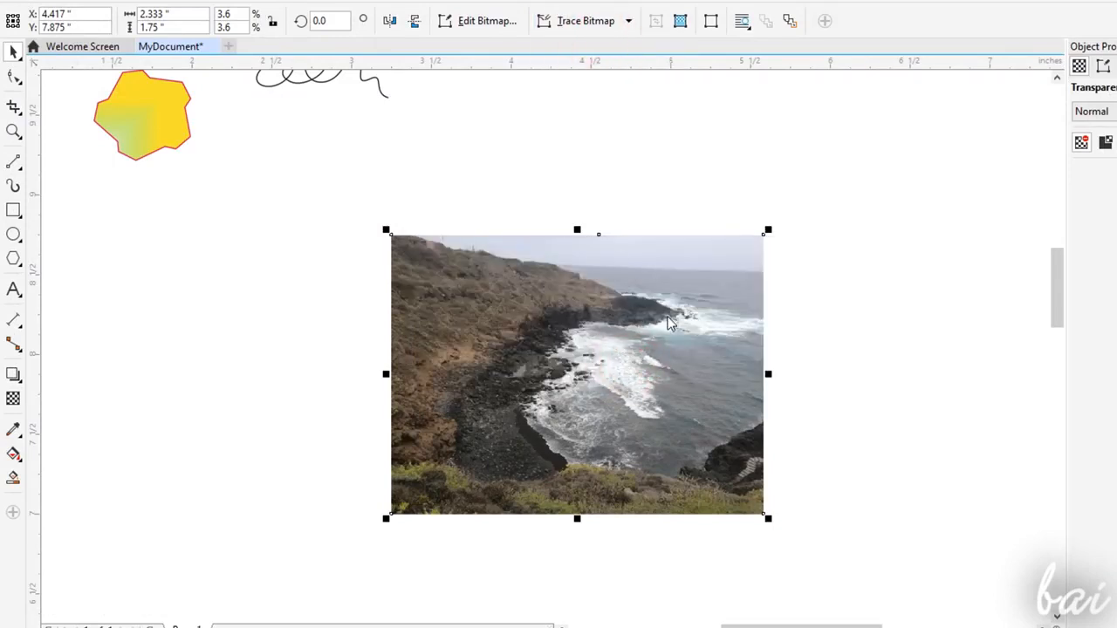
pyautogui.click(573, 281)
pyautogui.scroll(2, 595, 307)
pyautogui.click(649, 406)
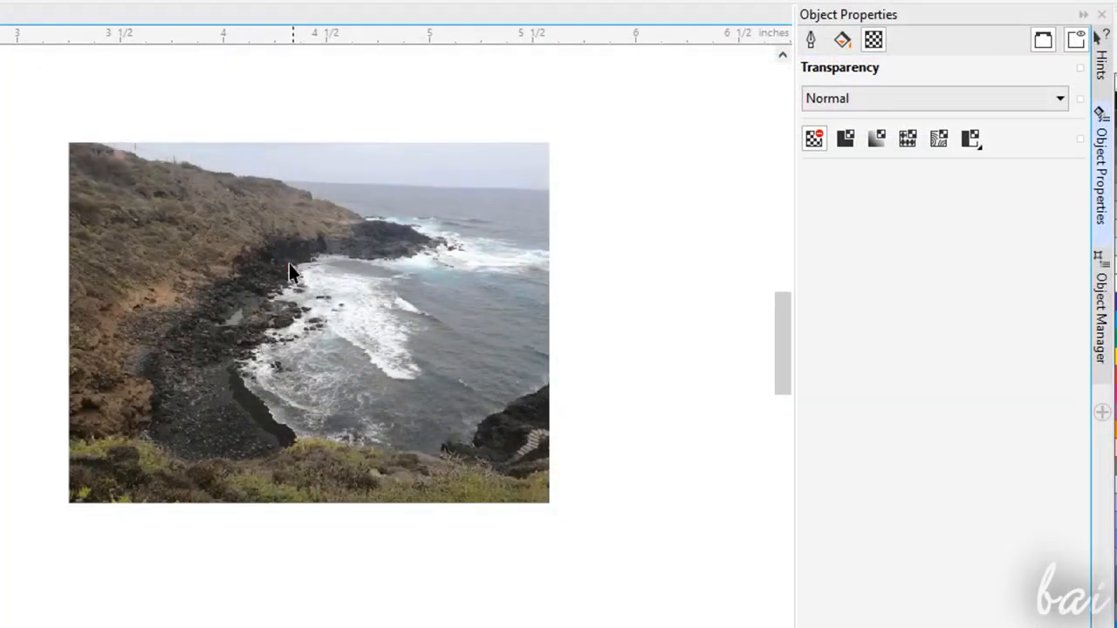
pyautogui.click(289, 263)
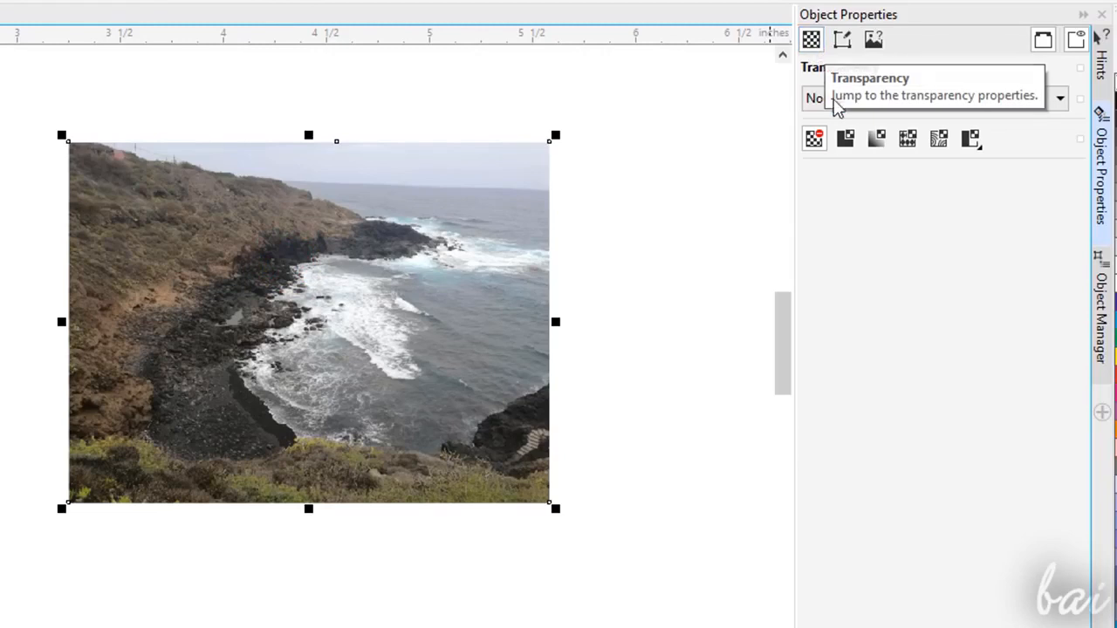
# - Try uniform transparency of 50, fountain transparency and pattern transparency on the coastal photo
pyautogui.click(845, 141)
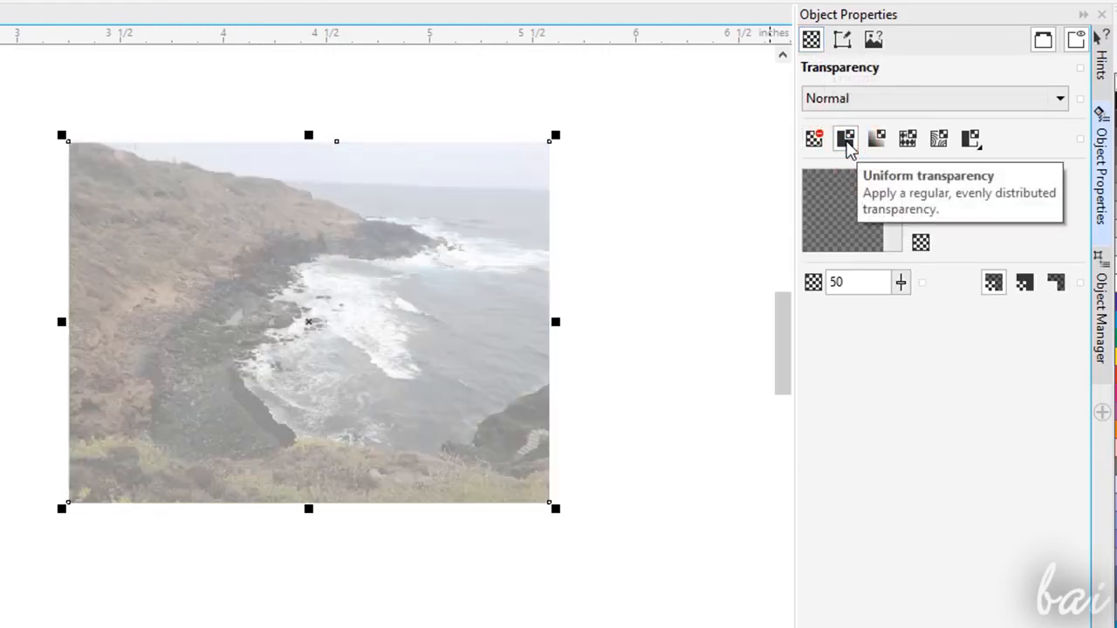
pyautogui.click(877, 141)
pyautogui.click(908, 141)
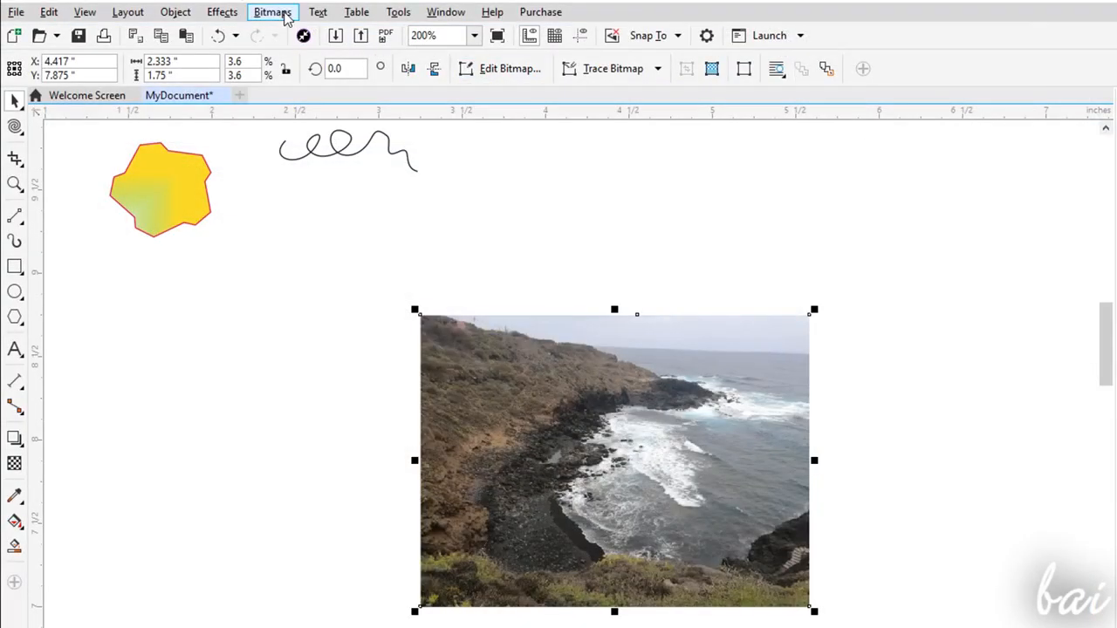
# - Try adjusting the coastal photo's temperature, saturation and brightness in the Image Adjustment Lab, and undo the adjustment
pyautogui.click(272, 13)
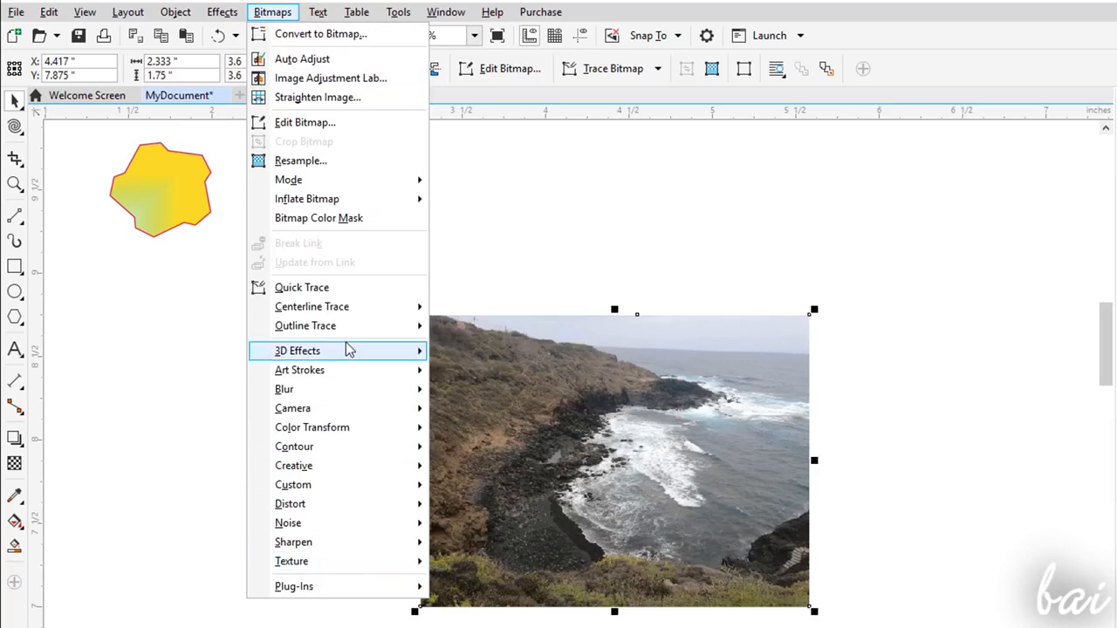
pyautogui.click(340, 79)
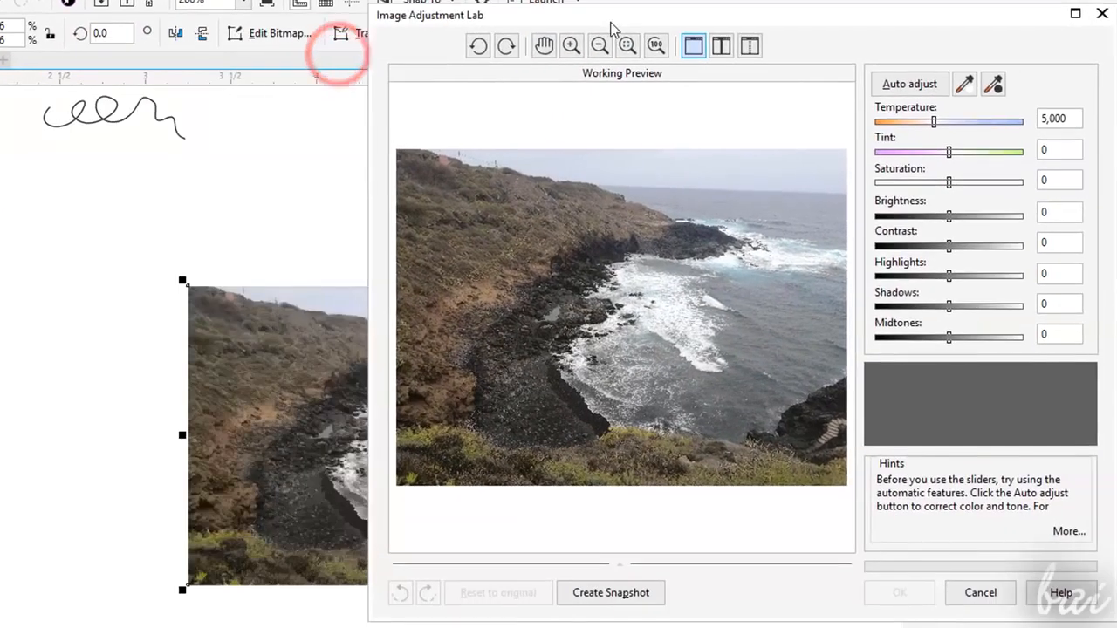
pyautogui.moveTo(611, 22); pyautogui.dragTo(608, 25)
pyautogui.moveTo(931, 123)
pyautogui.mouseDown()
pyautogui.moveTo(912, 123)
pyautogui.moveTo(968, 123)
pyautogui.moveTo(944, 124)
pyautogui.mouseUp()
pyautogui.moveTo(945, 184); pyautogui.dragTo(971, 194)
pyautogui.moveTo(945, 217); pyautogui.dragTo(980, 249)
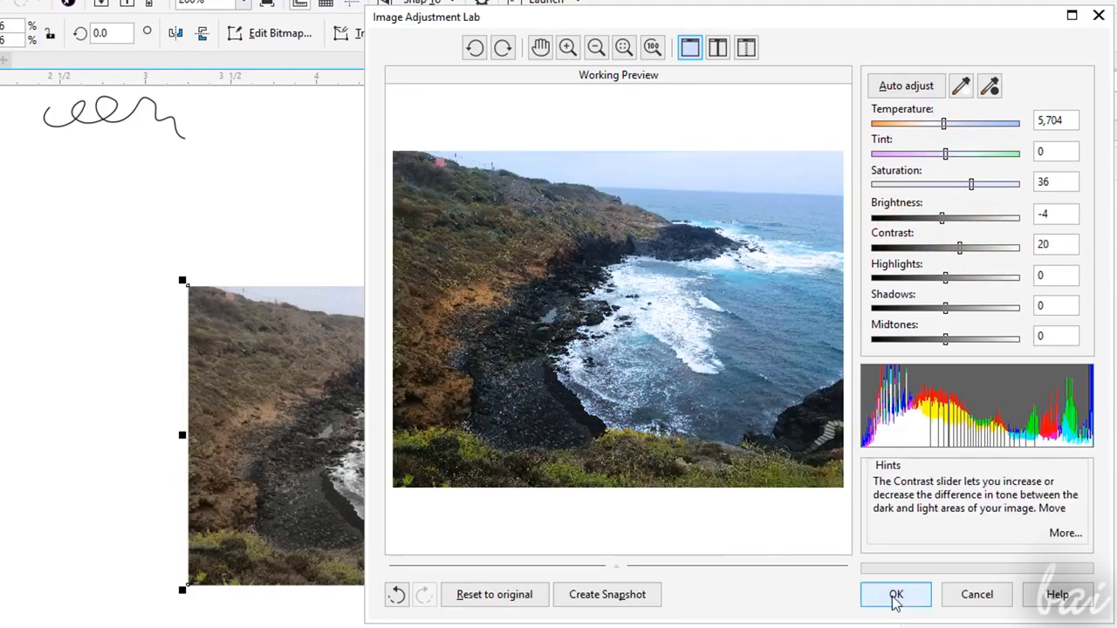
pyautogui.click(896, 596)
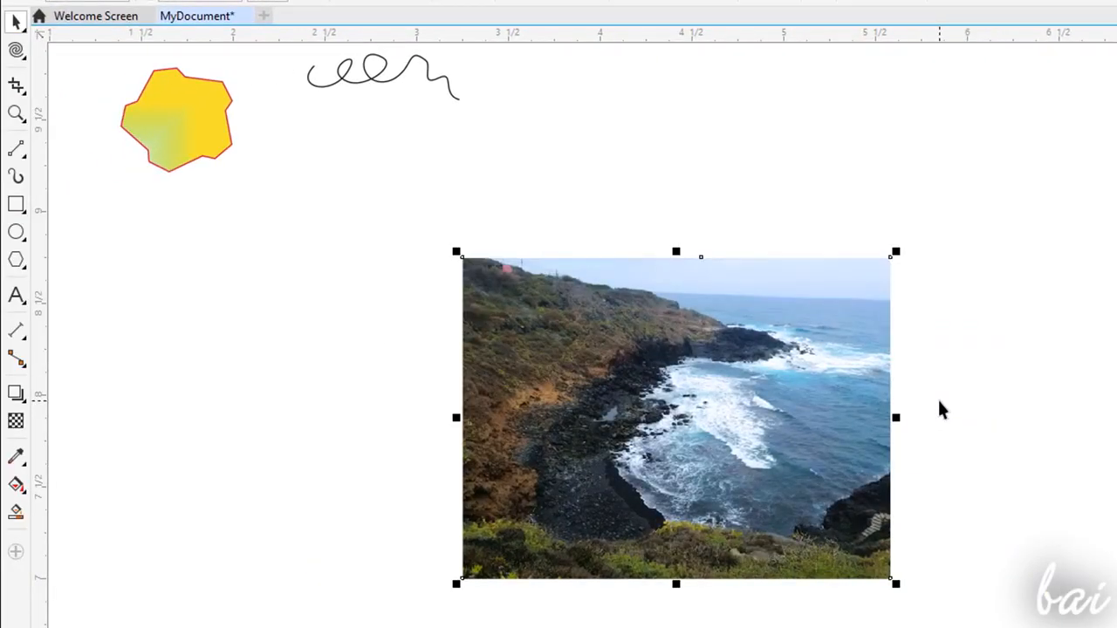
pyautogui.hotkey('ctrl', 'z')
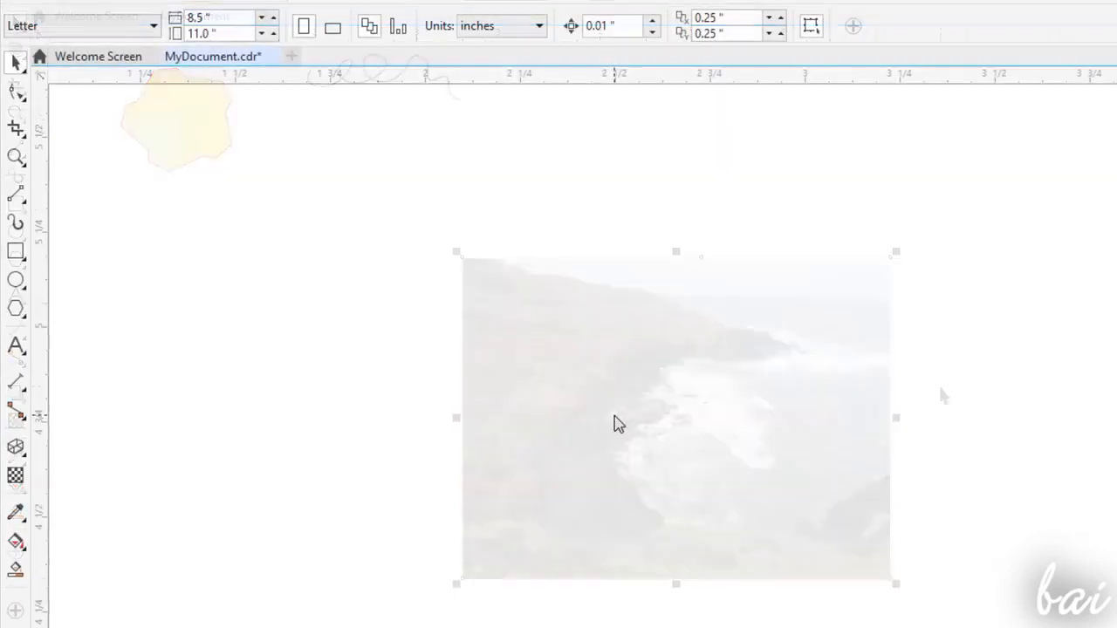
# - Draw a paragraph text frame about 1.42 by 0.55 inches and enter "Hello there, this is CorelDRAW"
pyautogui.click(16, 347)
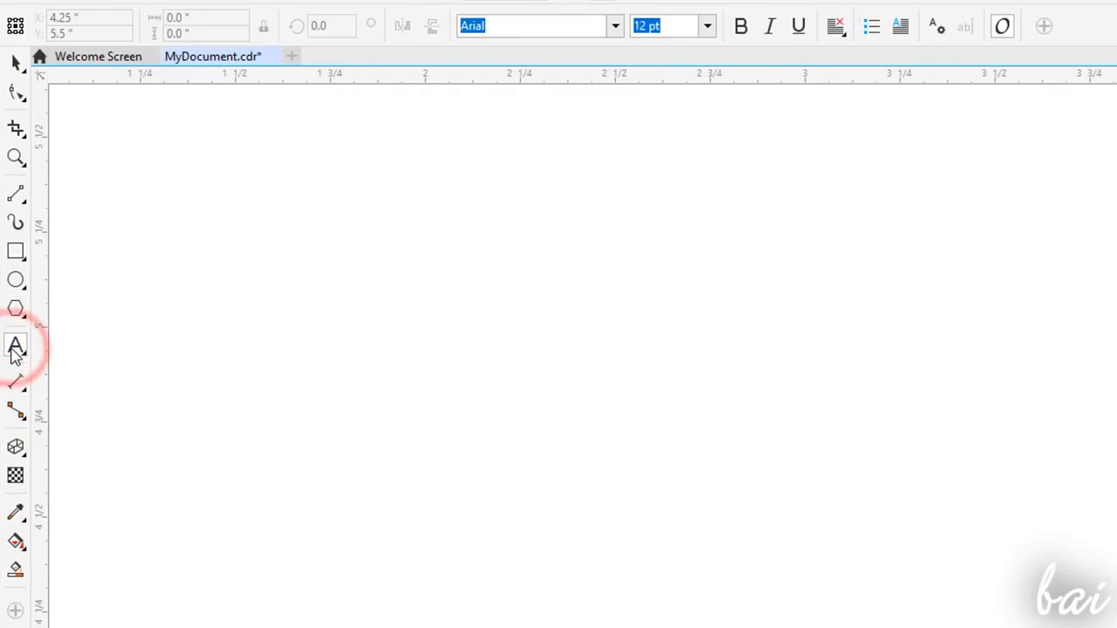
pyautogui.moveTo(236, 262); pyautogui.dragTo(579, 425)
pyautogui.moveTo(757, 464); pyautogui.dragTo(775, 472)
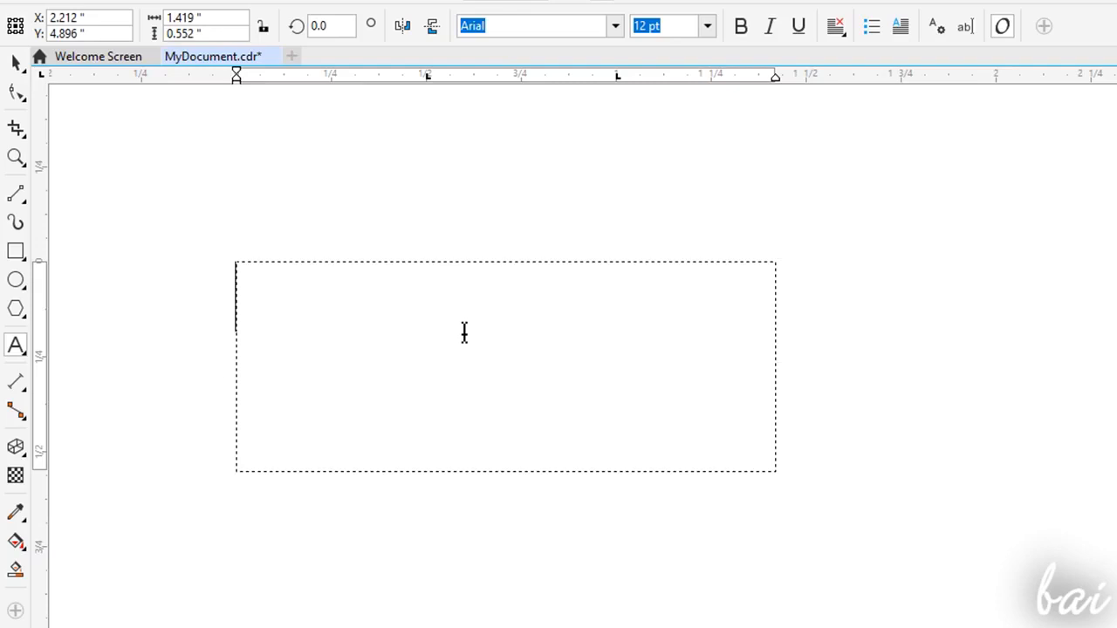
pyautogui.write('Hello there, this is CorelDRAW')
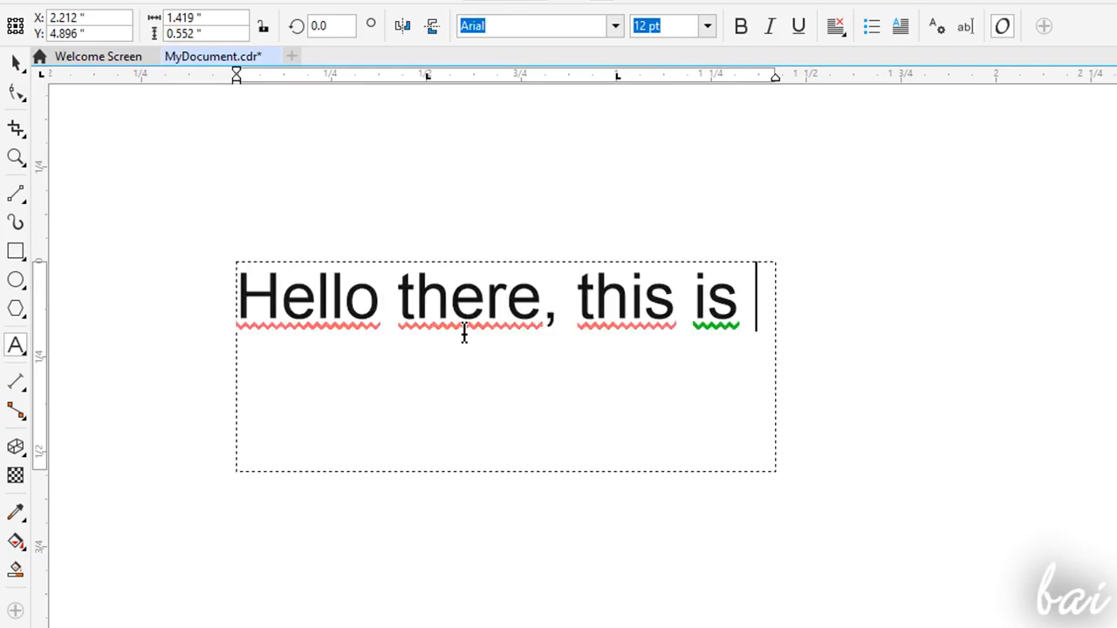
# - Change the font of the words "this is CorelDRAW" to Bahnschrift
pyautogui.moveTo(1005, 306); pyautogui.dragTo(481, 312)
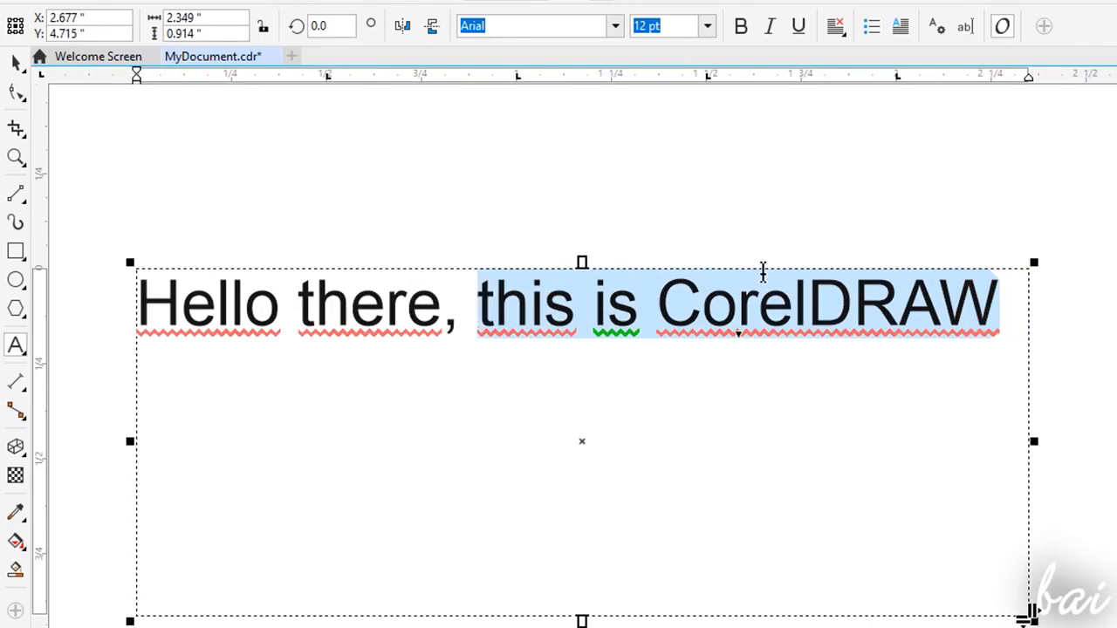
pyautogui.click(615, 25)
pyautogui.click(551, 217)
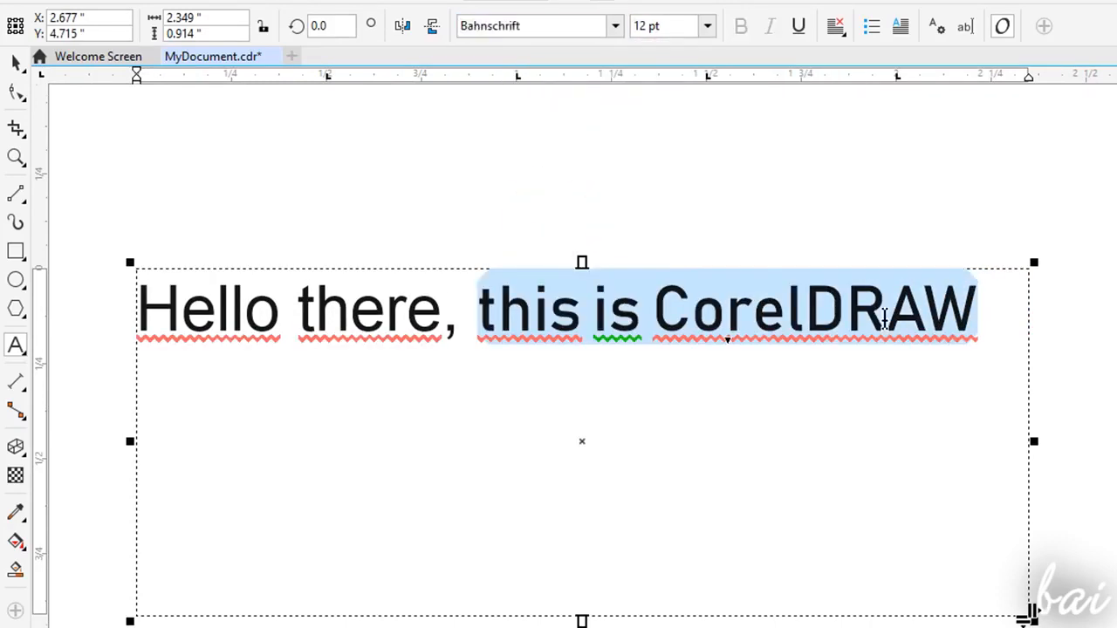
# - Try a 16 pt font size on "this is CorelDRAW" and return the words to 12 pt
pyautogui.click(707, 25)
pyautogui.click(673, 208)
pyautogui.click(707, 26)
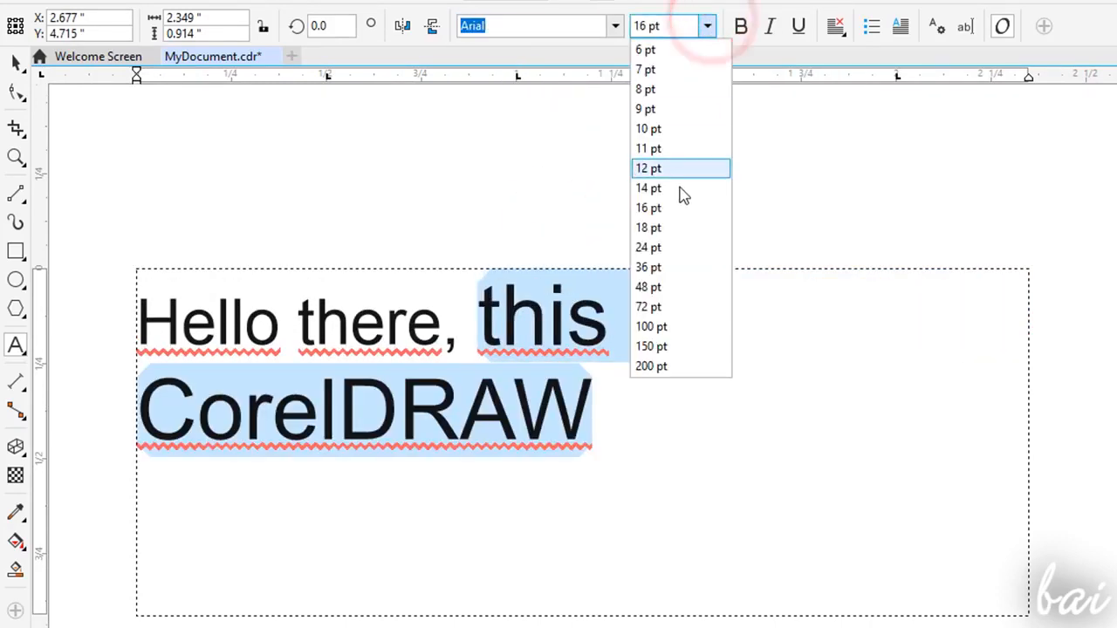
pyautogui.click(673, 169)
# - Try bold and italic styling on "this is CorelDRAW" and remove both styles again
pyautogui.click(740, 26)
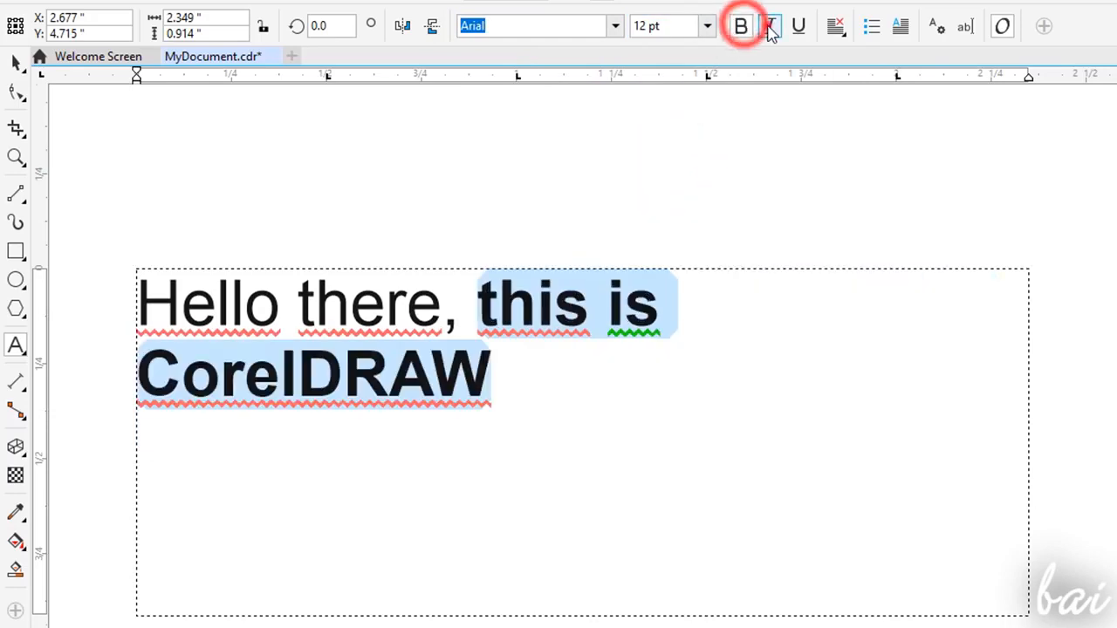
pyautogui.click(772, 27)
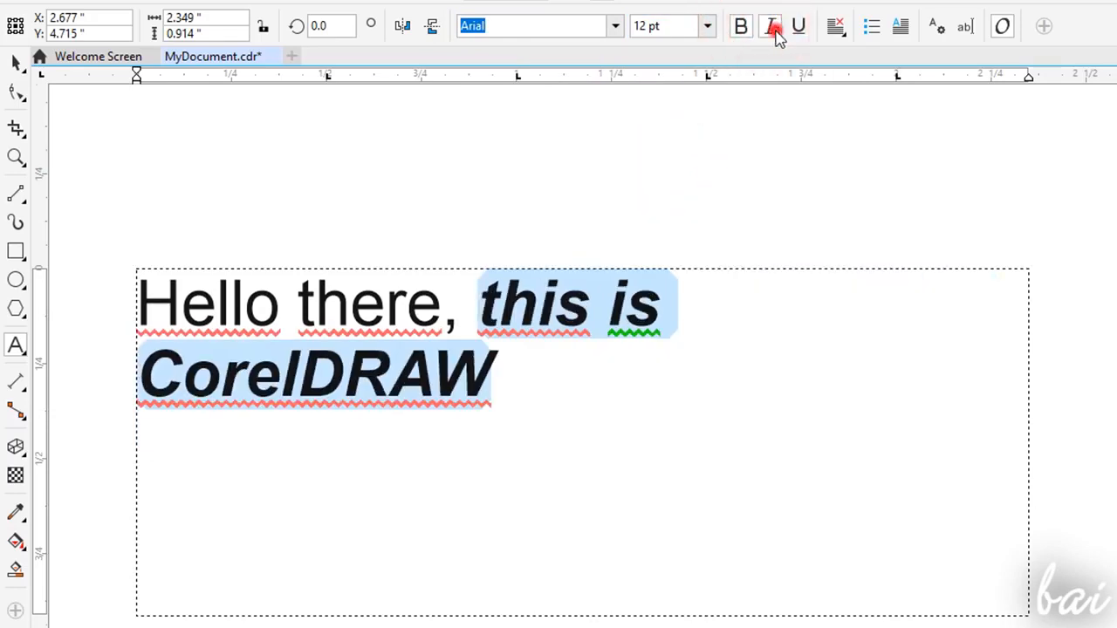
pyautogui.click(773, 27)
pyautogui.click(740, 26)
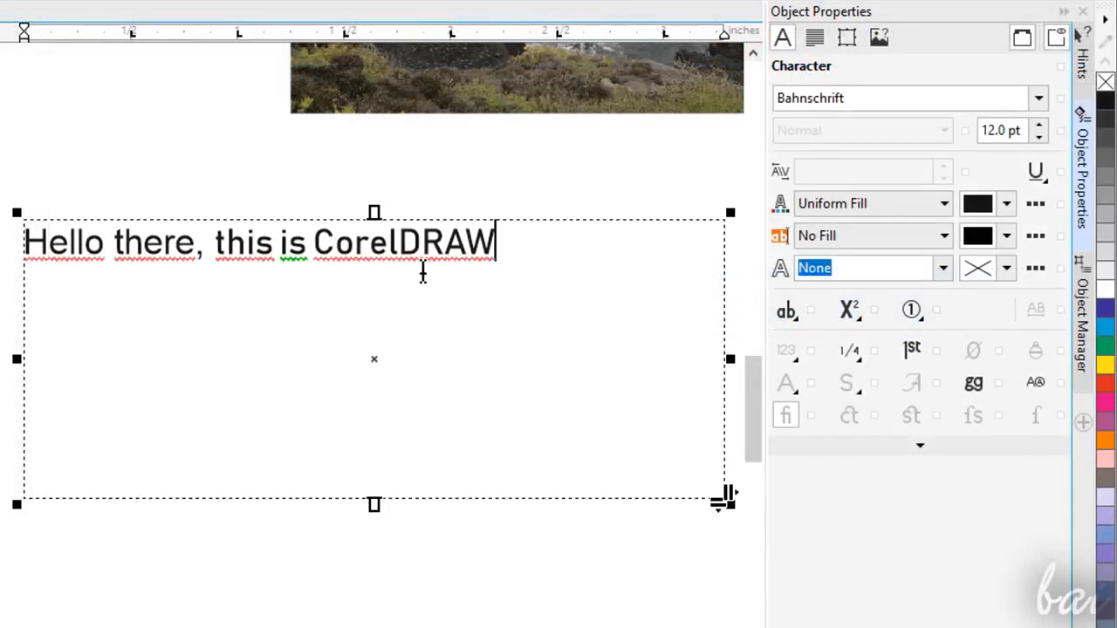
# - Select the word "CorelDRAW" in the text frame and give its characters a uniform orange fill
pyautogui.doubleClick(434, 242)
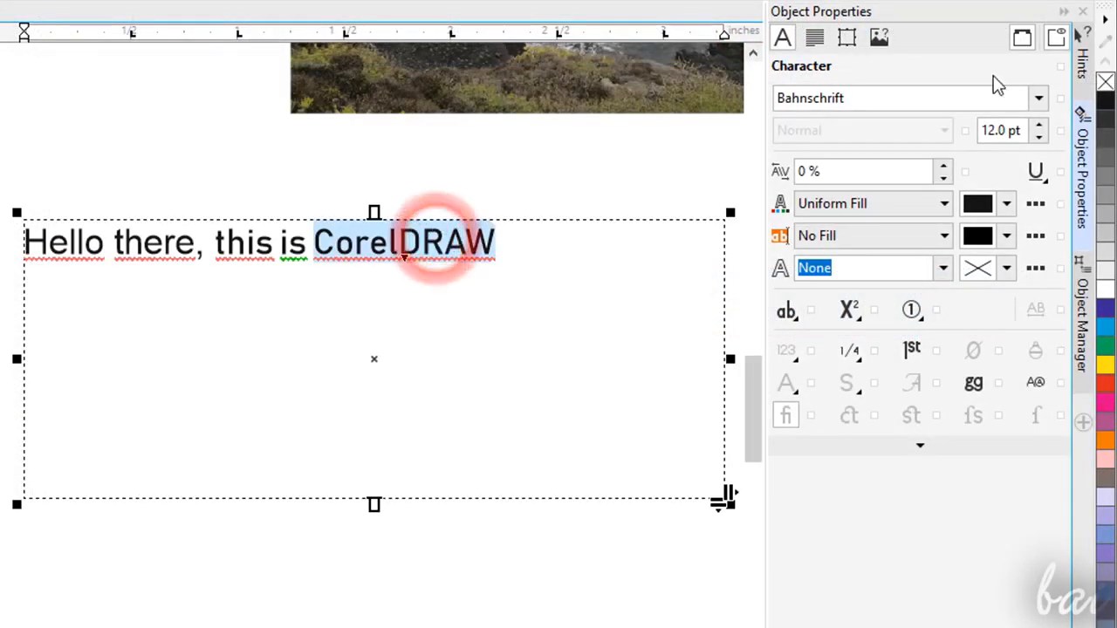
pyautogui.click(1006, 204)
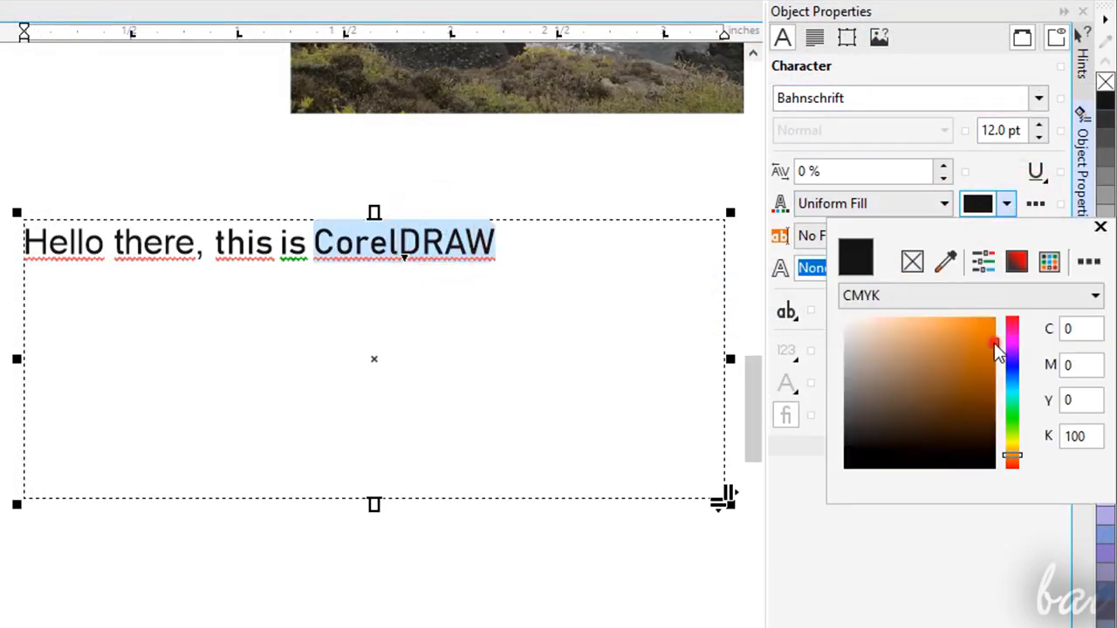
pyautogui.click(985, 326)
pyautogui.click(960, 354)
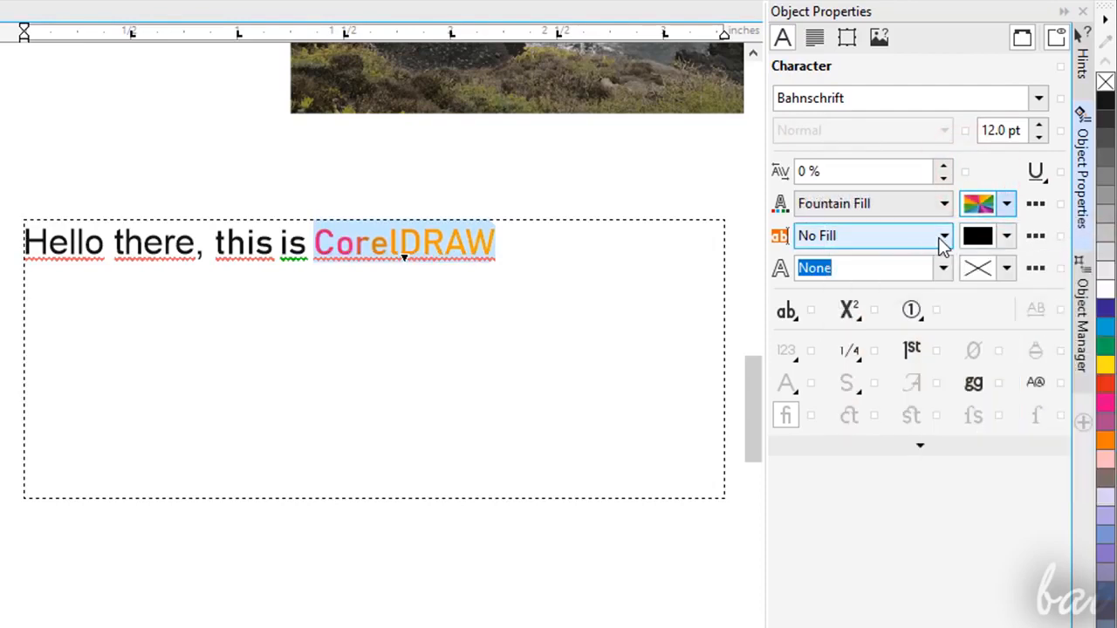
# - Try a uniform yellow background fill behind the word "CorelDRAW"
pyautogui.click(1007, 236)
pyautogui.click(1011, 474)
pyautogui.click(968, 357)
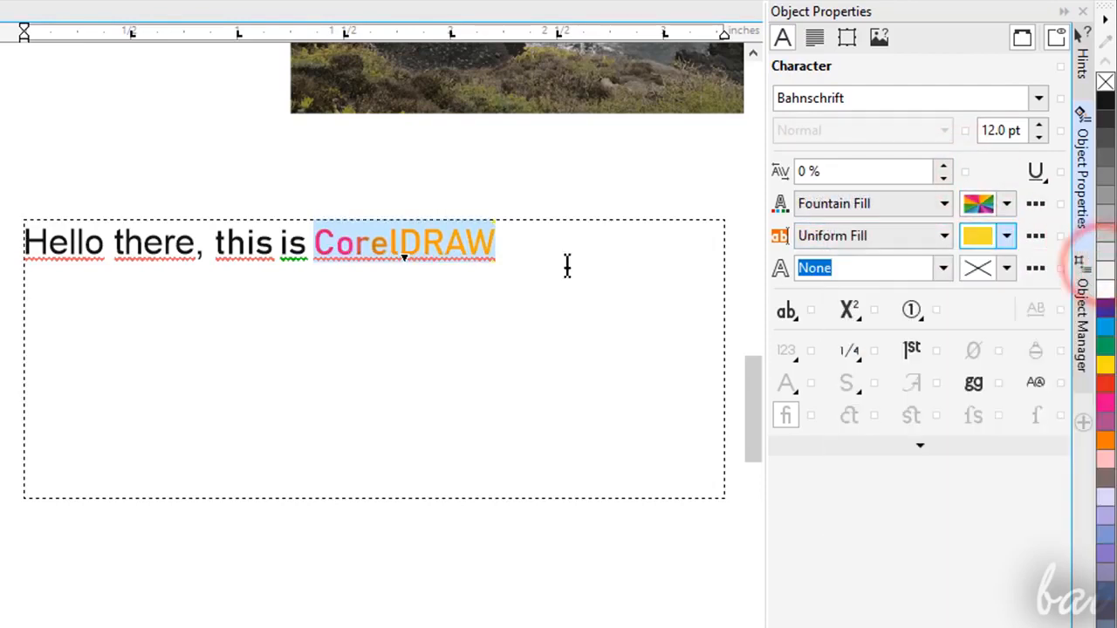
# - Change the text fill of "CorelDRAW" to a fountain fill using the multicolour conical preset from the recent fills
pyautogui.click(466, 253)
pyautogui.click(926, 201)
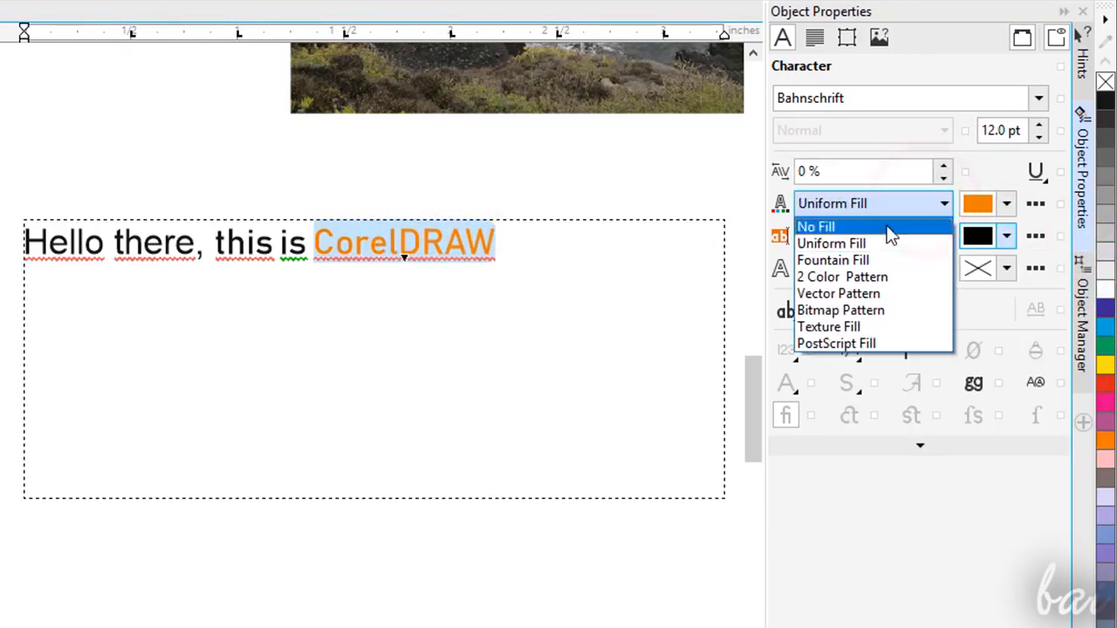
pyautogui.click(865, 257)
pyautogui.click(1006, 204)
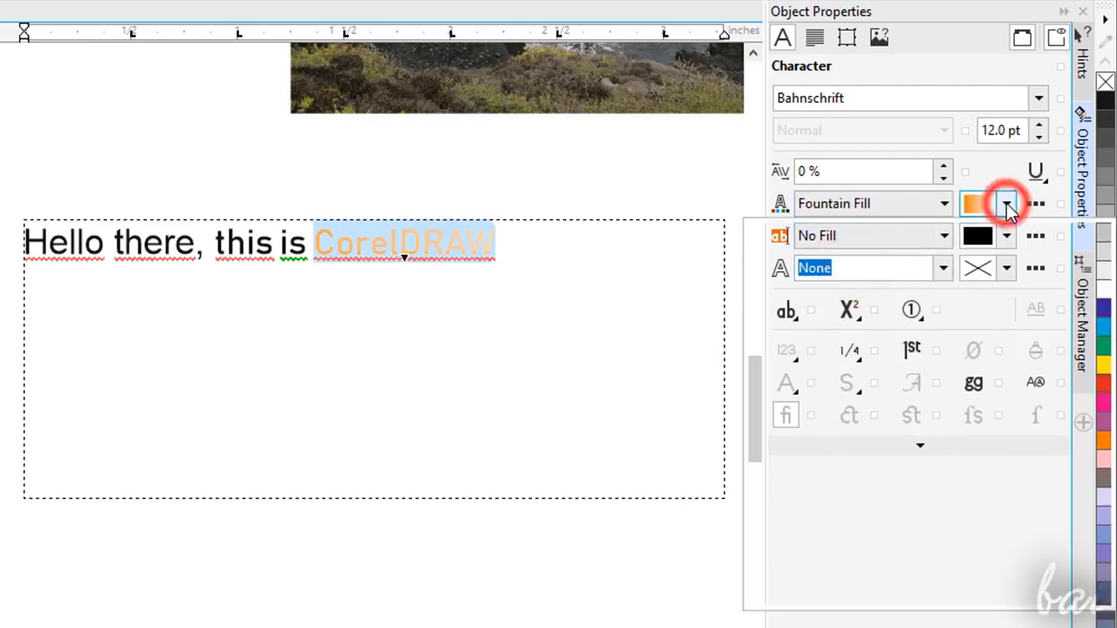
pyautogui.click(869, 319)
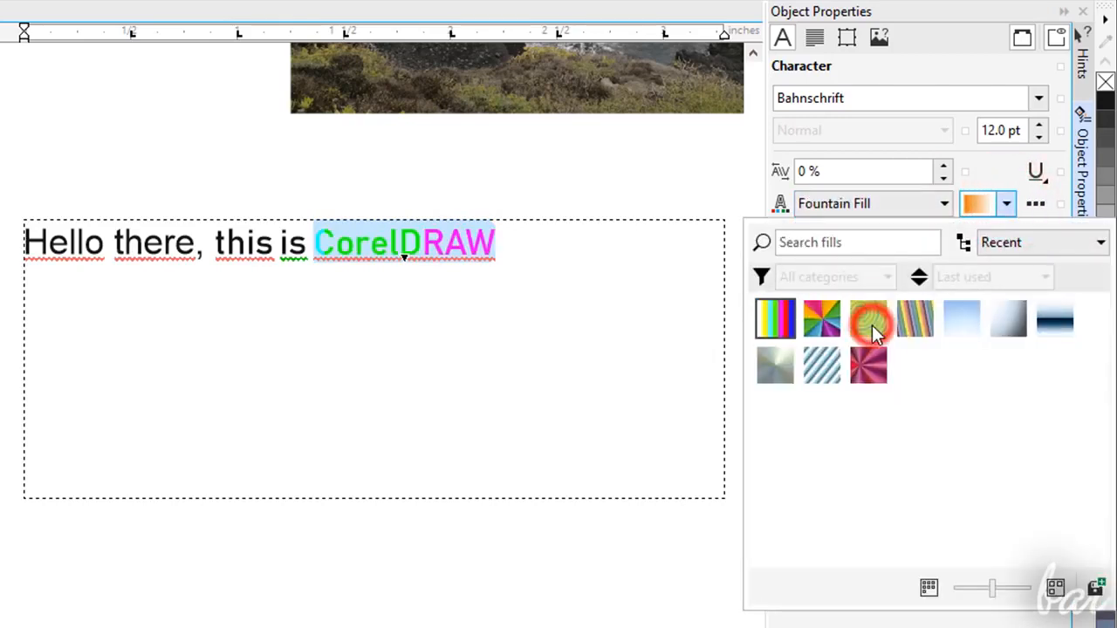
pyautogui.click(823, 314)
pyautogui.click(965, 179)
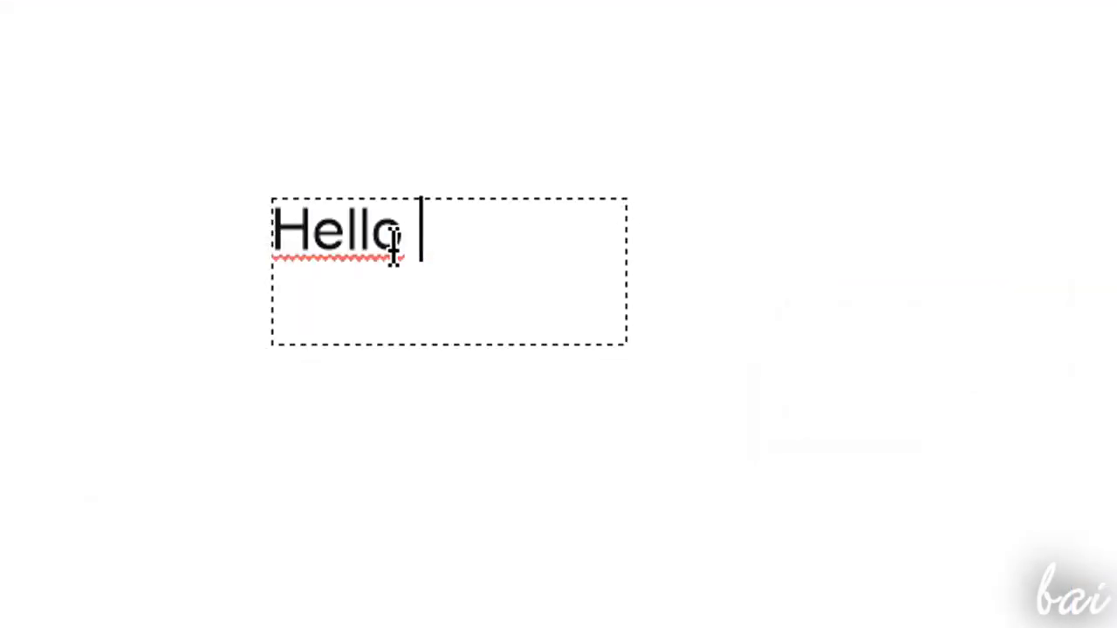
# - Change the stacking position of the paragraph text "Hello there, this is CorelDRAW" within Layer 1
pyautogui.write('there,how')
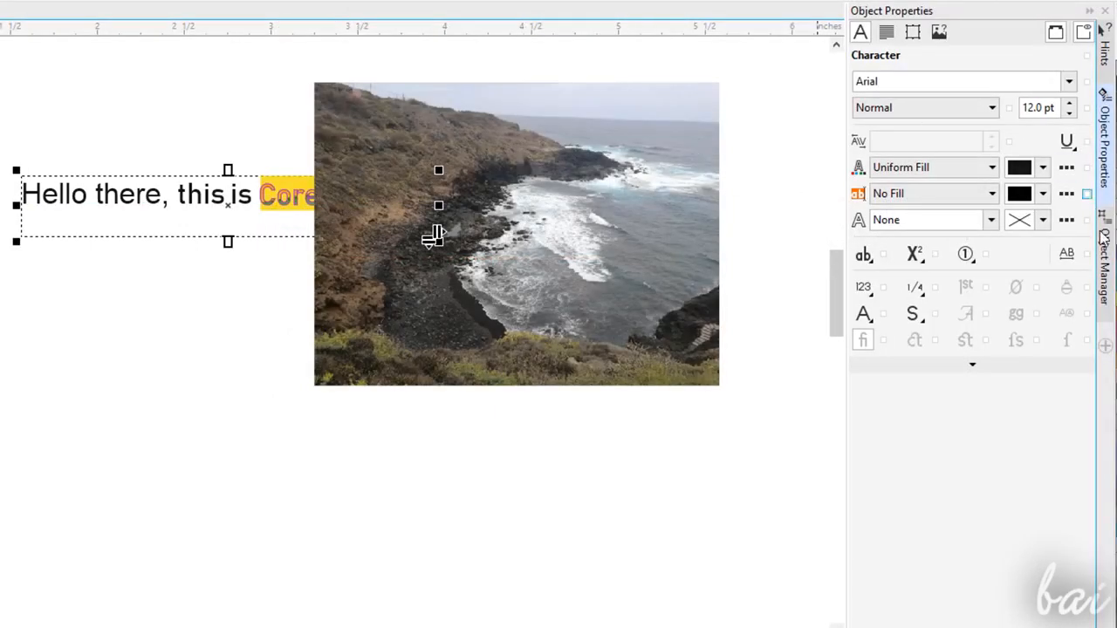
pyautogui.click(1105, 278)
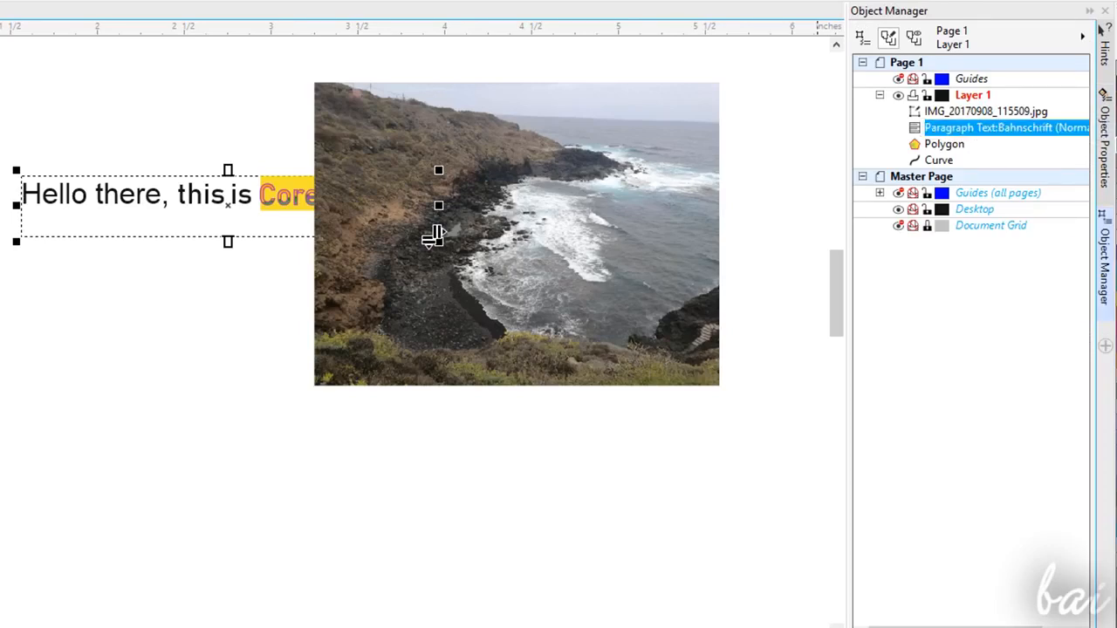
pyautogui.moveTo(925, 127); pyautogui.dragTo(1010, 140)
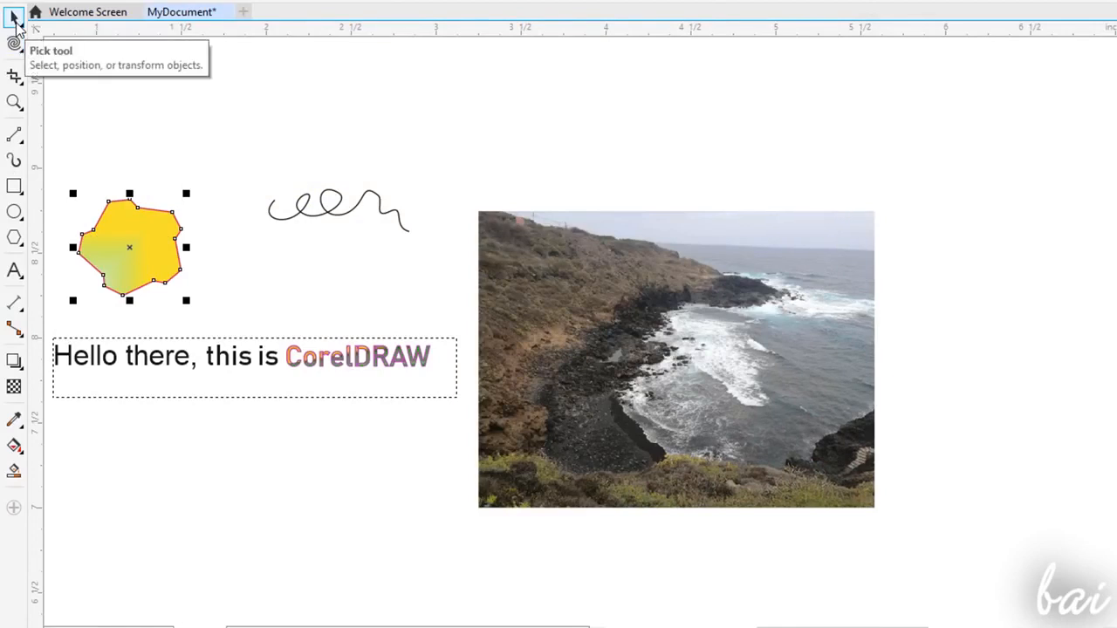
# - Move the photo away from the text frame and enlarge it proportionally to about 2.455 by 1.841 inches
pyautogui.click(670, 330)
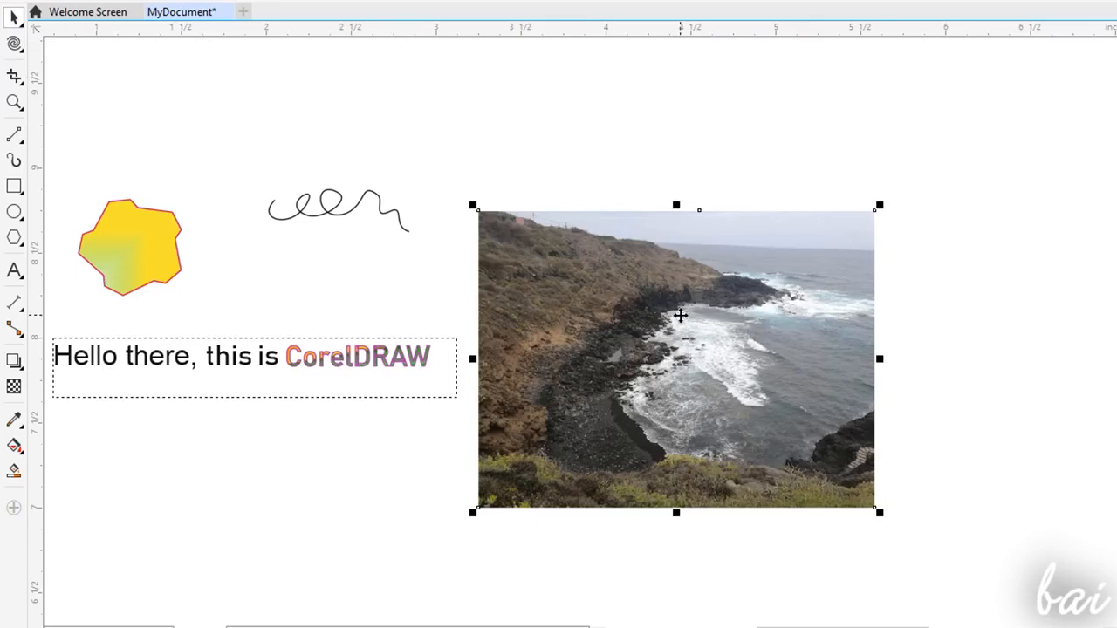
pyautogui.moveTo(679, 315); pyautogui.dragTo(798, 309)
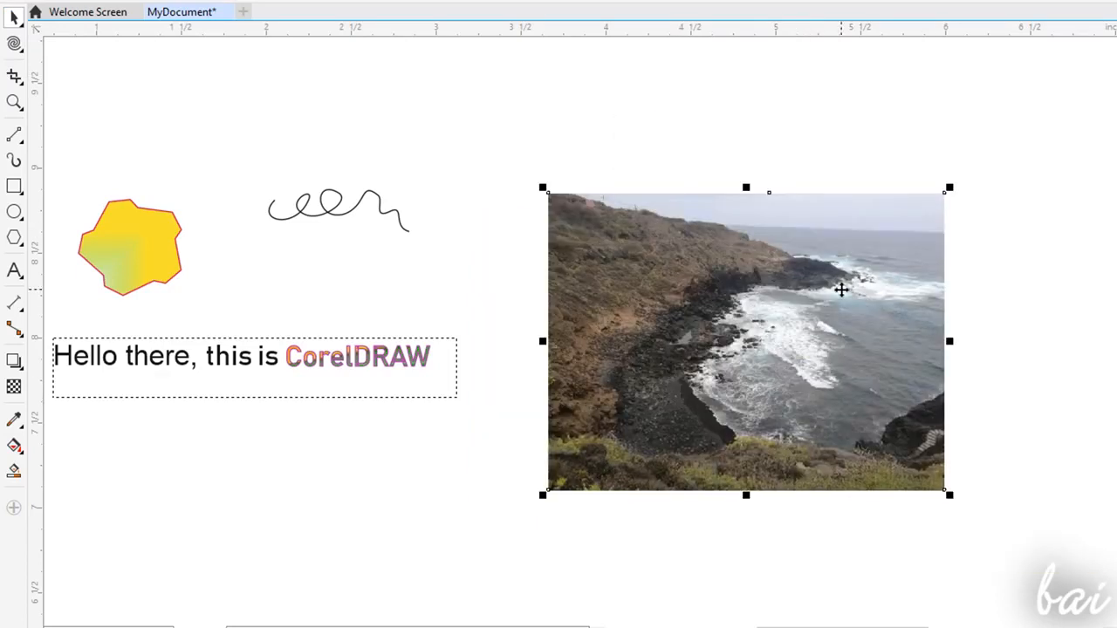
pyautogui.moveTo(954, 184); pyautogui.dragTo(1057, 107)
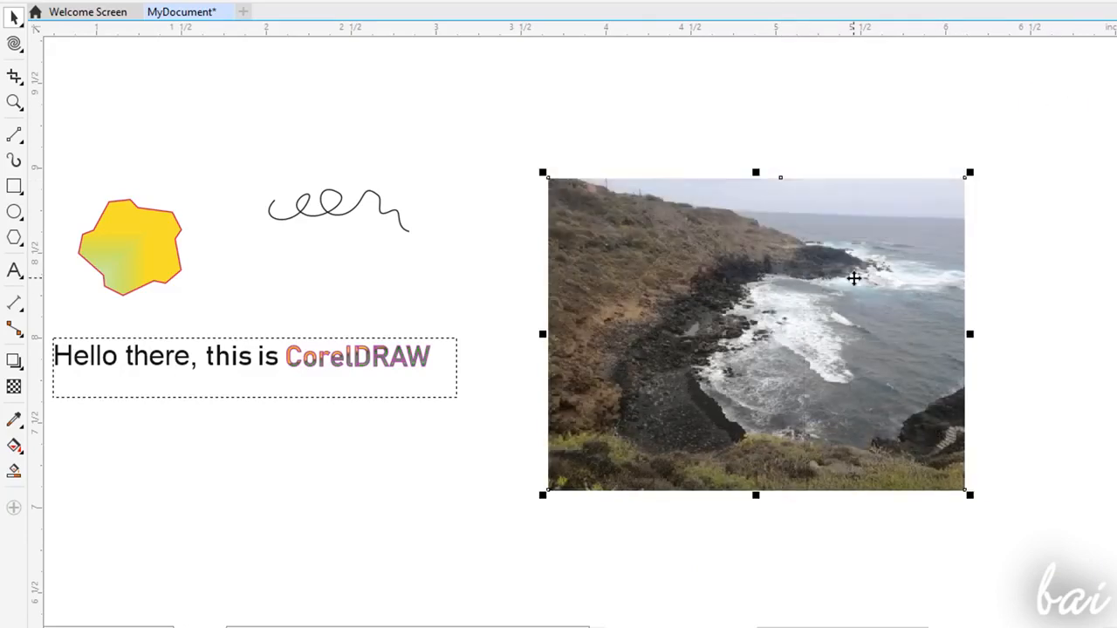
# - Try skewing the photo along its edges and rotating it freely by its corners
pyautogui.click(772, 309)
pyautogui.moveTo(537, 334); pyautogui.dragTo(527, 234)
pyautogui.moveTo(966, 285); pyautogui.dragTo(969, 376)
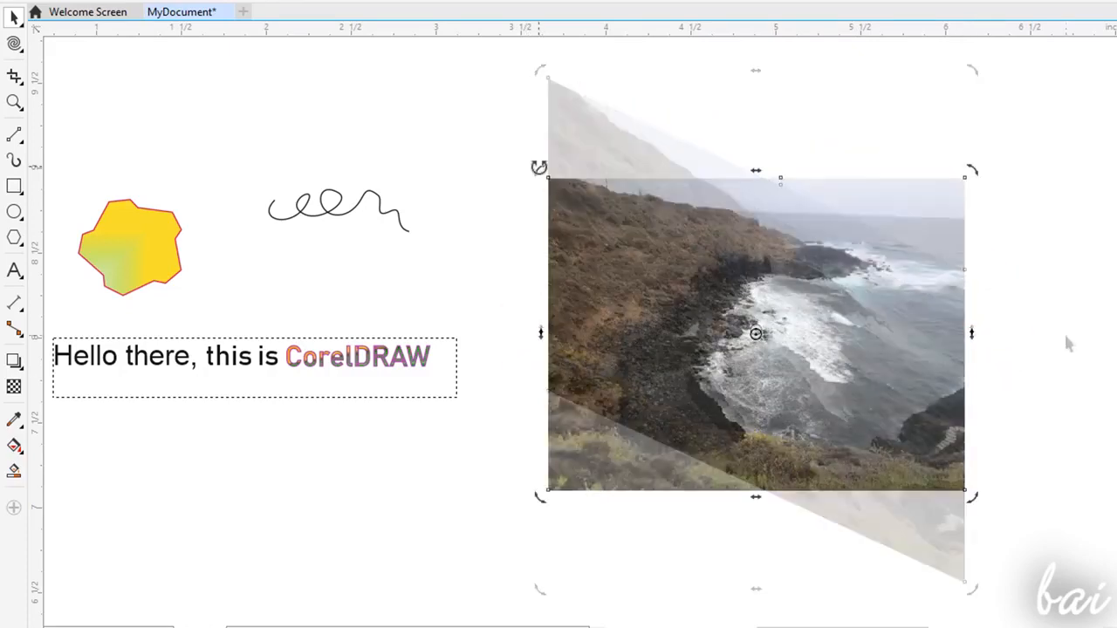
pyautogui.moveTo(536, 167); pyautogui.dragTo(486, 330)
pyautogui.moveTo(484, 90); pyautogui.dragTo(719, 82)
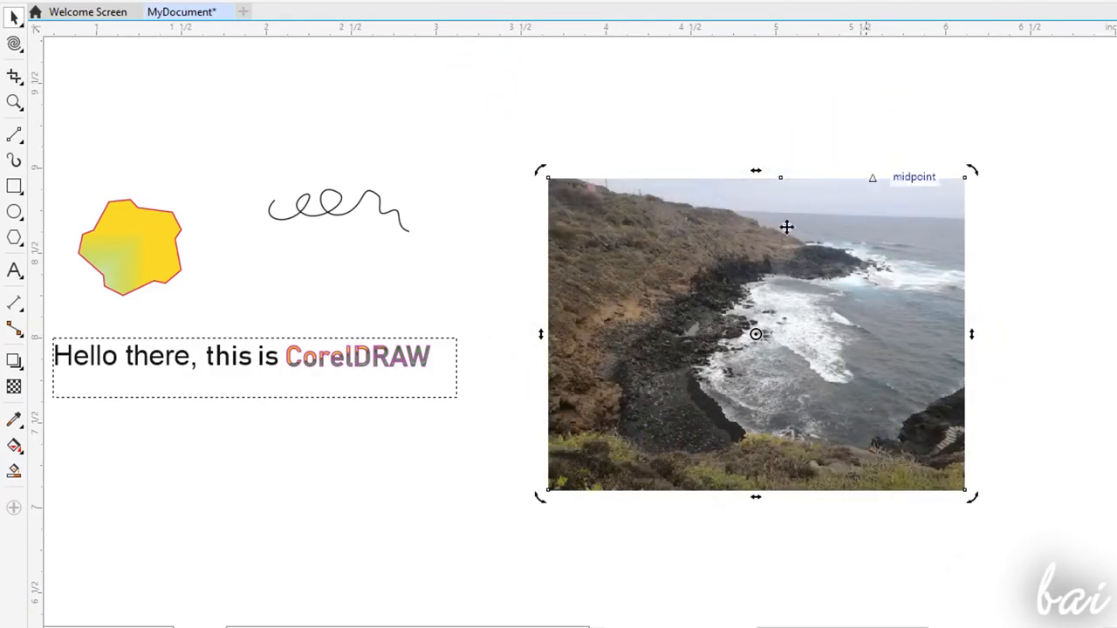
# - Move the photo's centre of rotation to its upper-right sky area, try rotating the photo around it, and return to the sizing handles
pyautogui.moveTo(756, 333); pyautogui.dragTo(860, 252)
pyautogui.moveTo(976, 168); pyautogui.dragTo(992, 422)
pyautogui.moveTo(994, 475); pyautogui.dragTo(1047, 232)
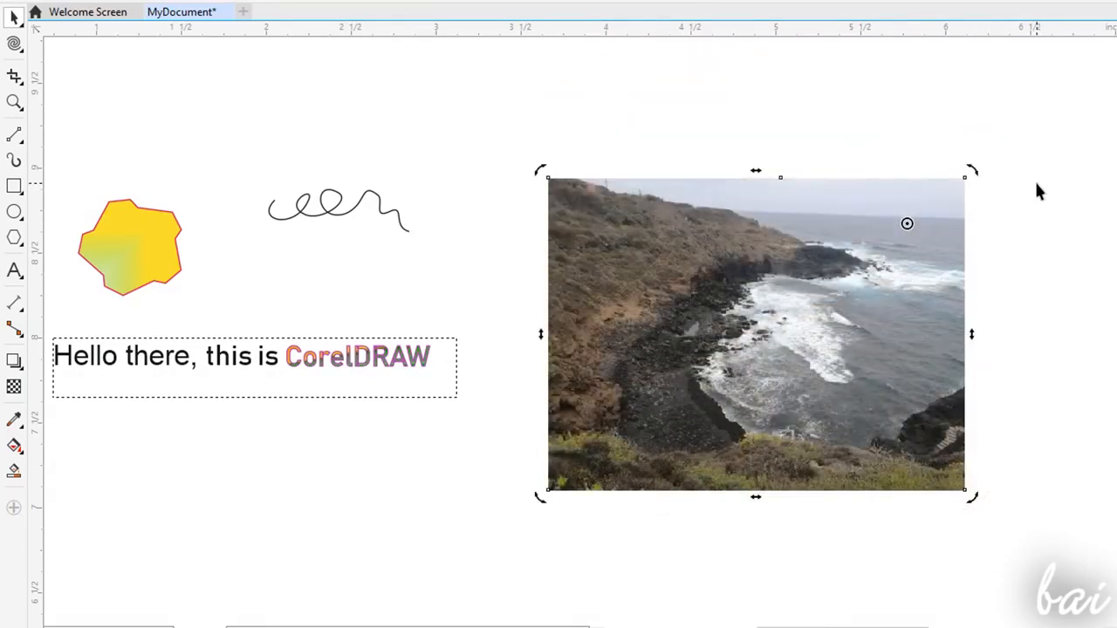
pyautogui.click(750, 307)
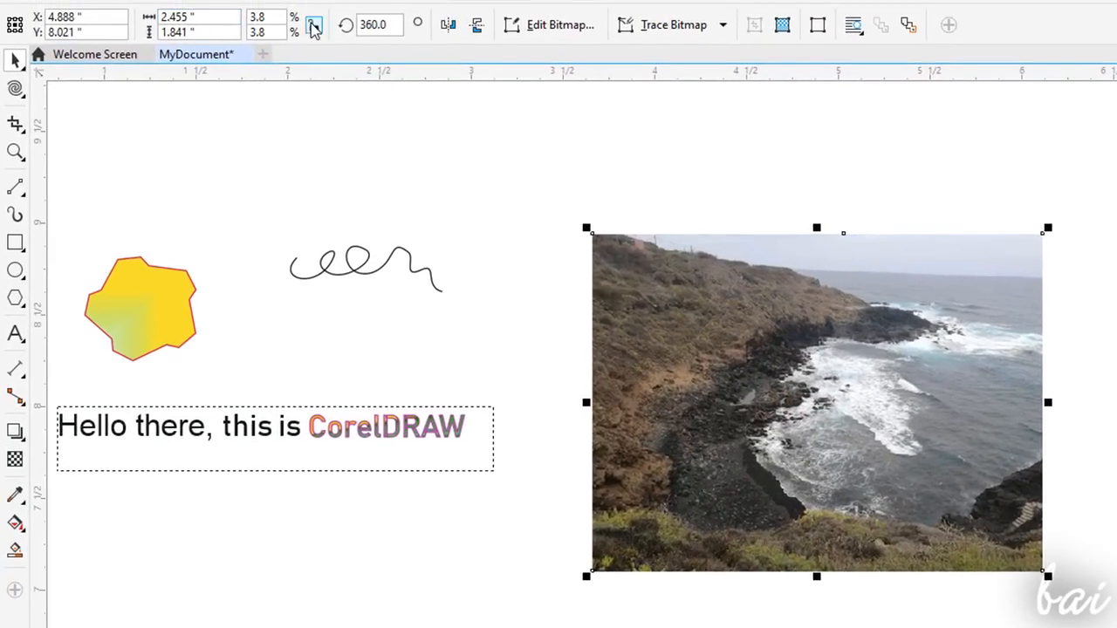
# - Try a rotation angle of 300 degrees on the photo and try deleting the photo
pyautogui.click(382, 25)
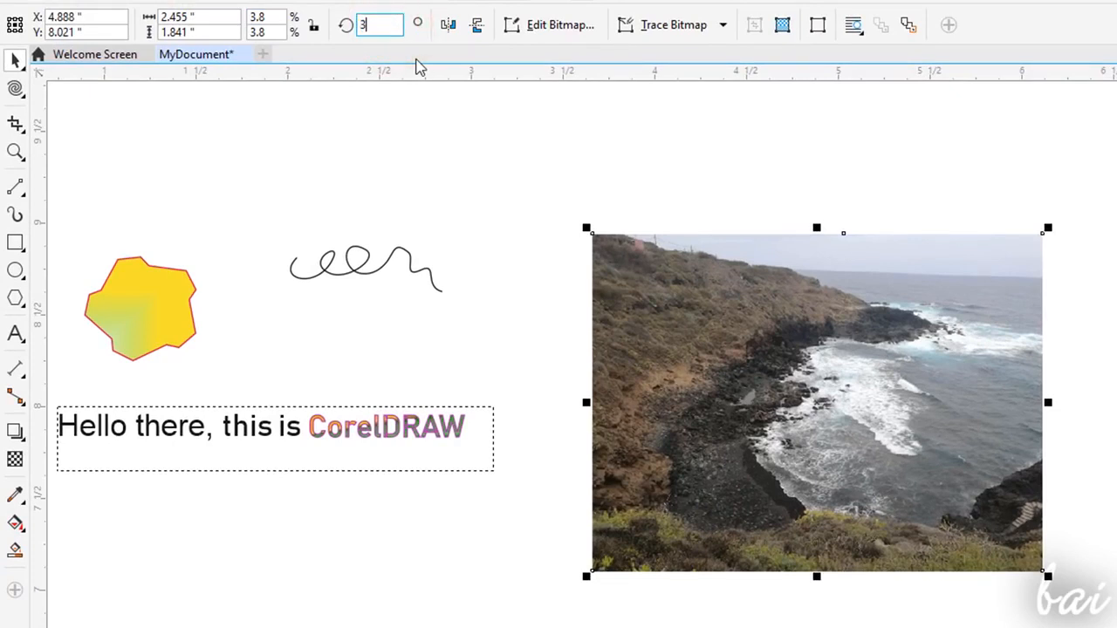
pyautogui.write('300')
pyautogui.press('Return')
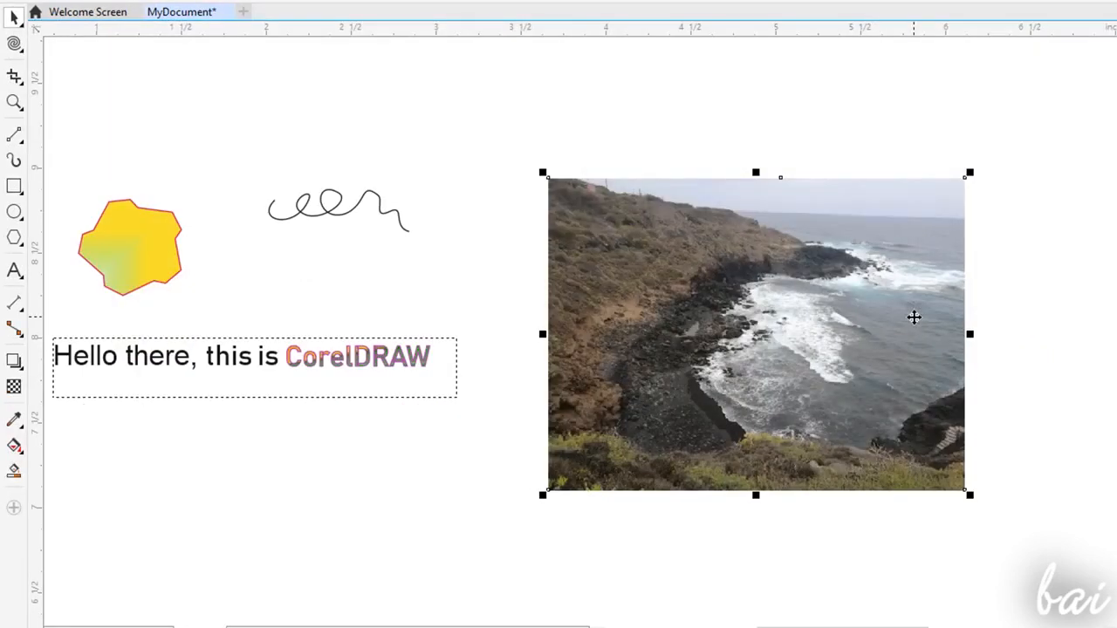
pyautogui.rightClick(778, 331)
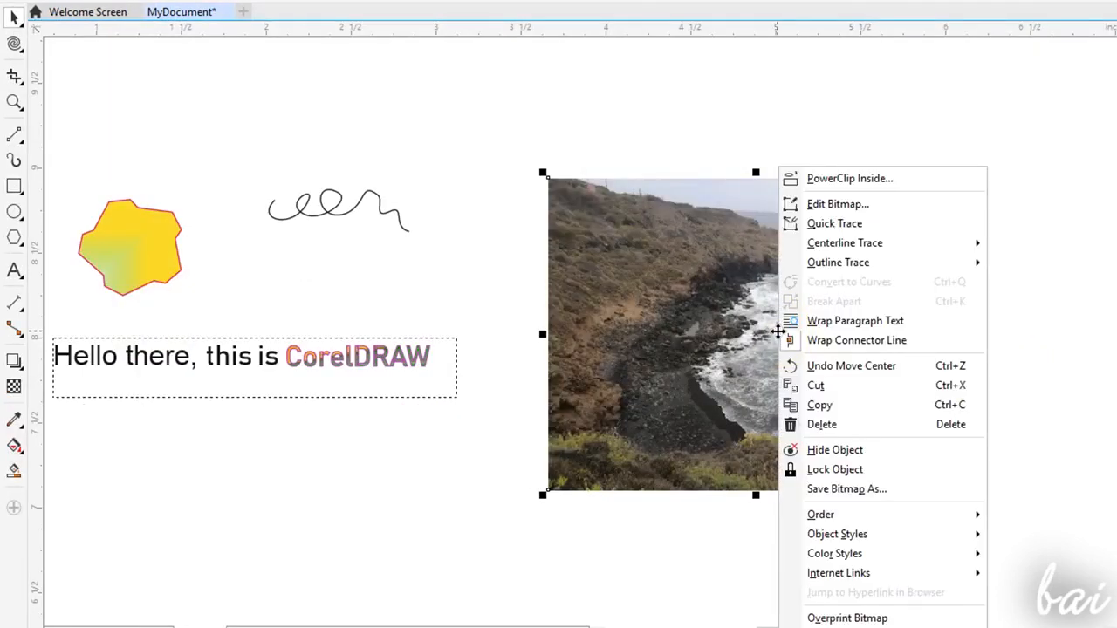
pyautogui.click(856, 428)
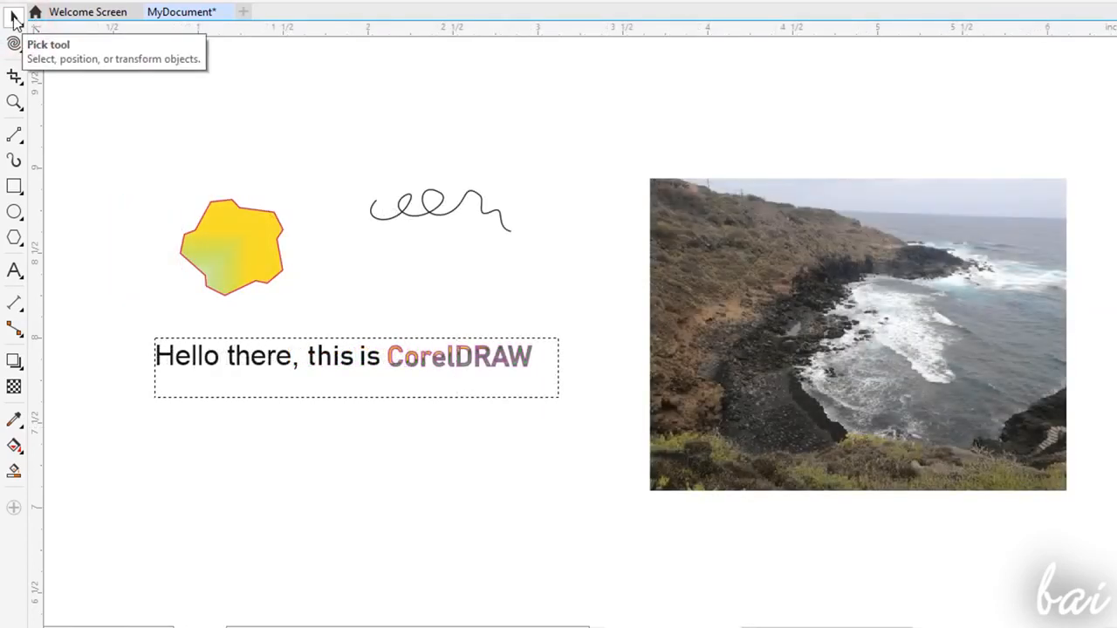
# - Select all objects on the page with a Pick tool marquee and try moving them together
pyautogui.click(13, 18)
pyautogui.moveTo(242, 176); pyautogui.dragTo(1105, 568)
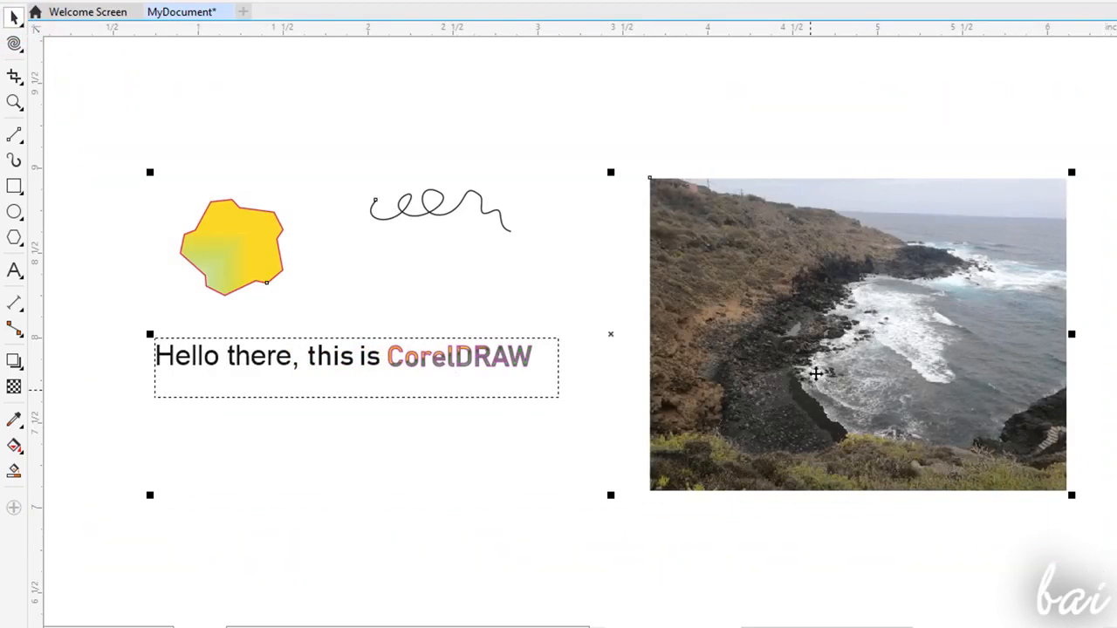
pyautogui.moveTo(831, 338); pyautogui.dragTo(724, 412)
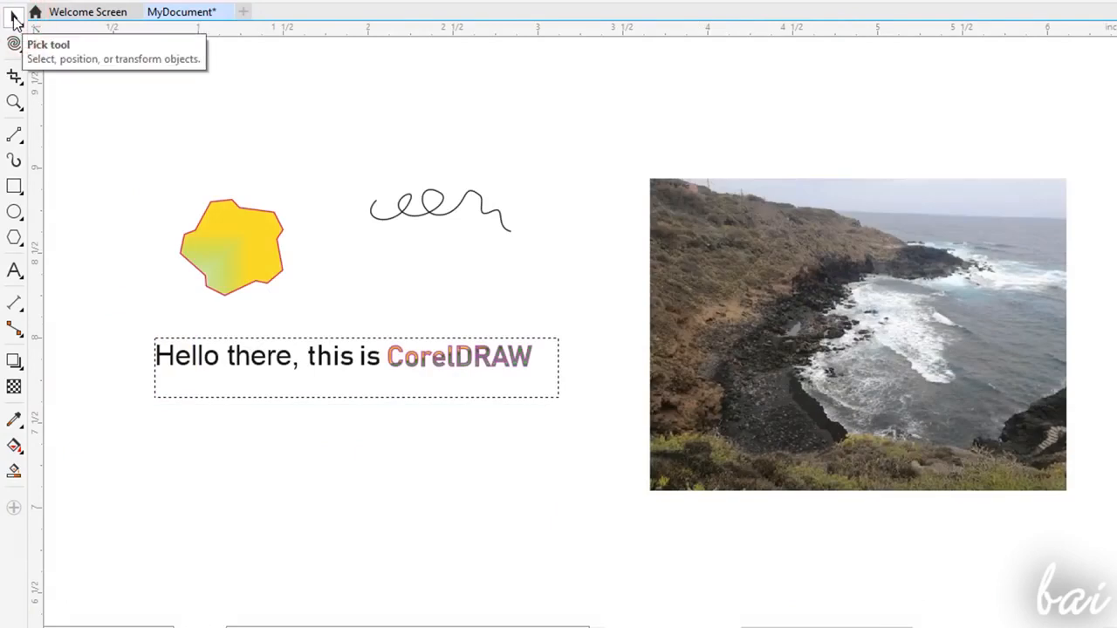
pyautogui.click(14, 17)
pyautogui.moveTo(95, 89); pyautogui.dragTo(1105, 572)
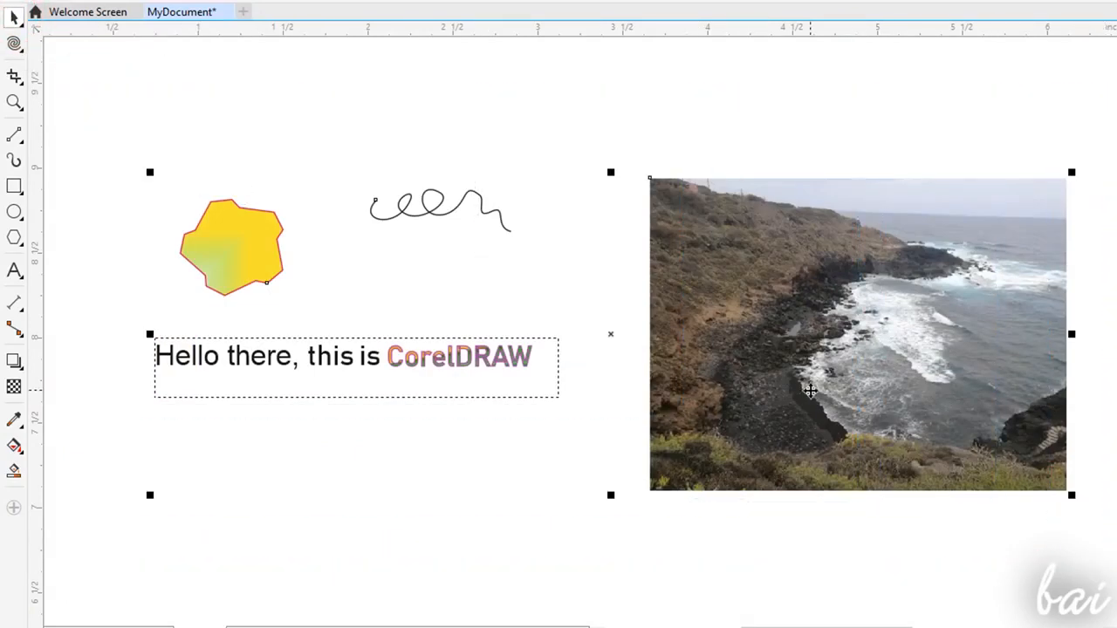
pyautogui.moveTo(840, 332); pyautogui.dragTo(819, 263)
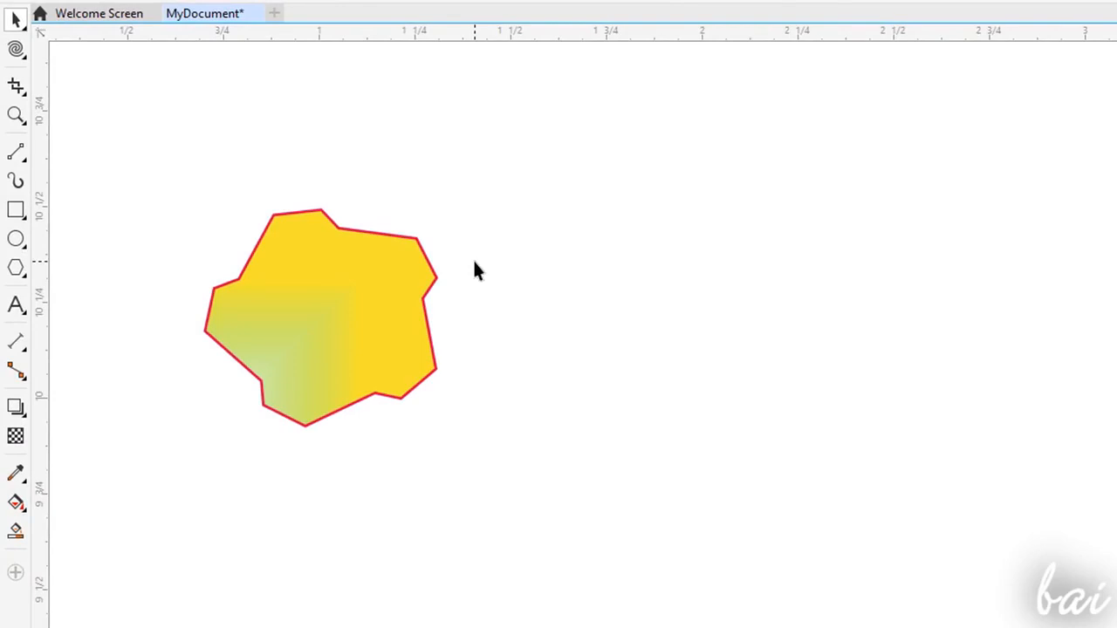
# - Extrude the yellow polygon with its vanishing point offset about 0.25 inches horizontally and -0.77 inches vertically, and adjust the extrusion depth
pyautogui.click(18, 409)
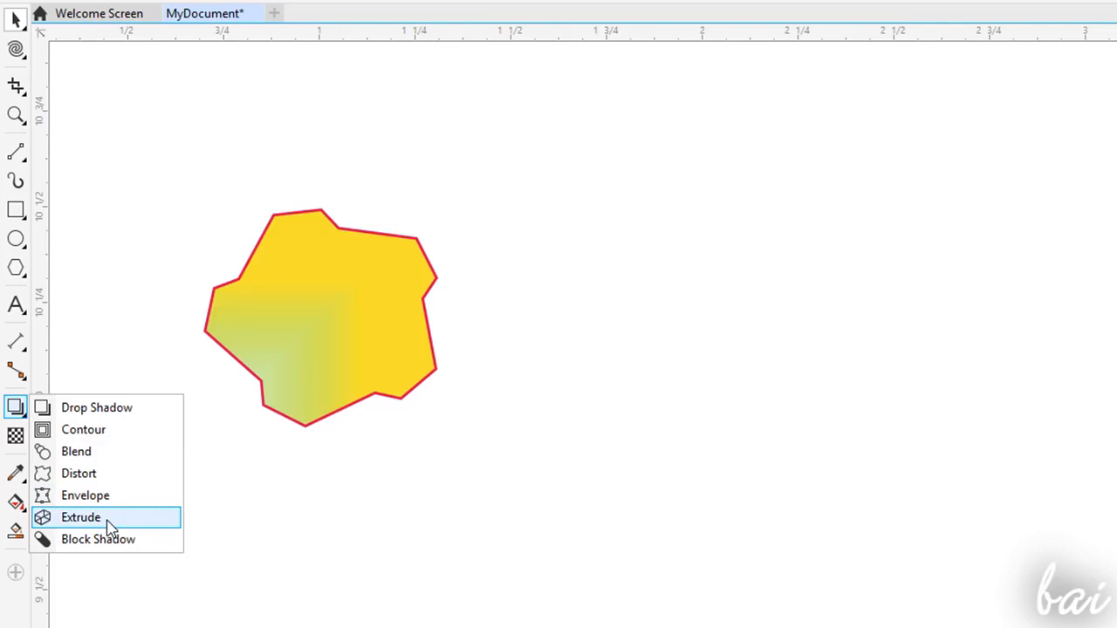
pyautogui.press('Escape')
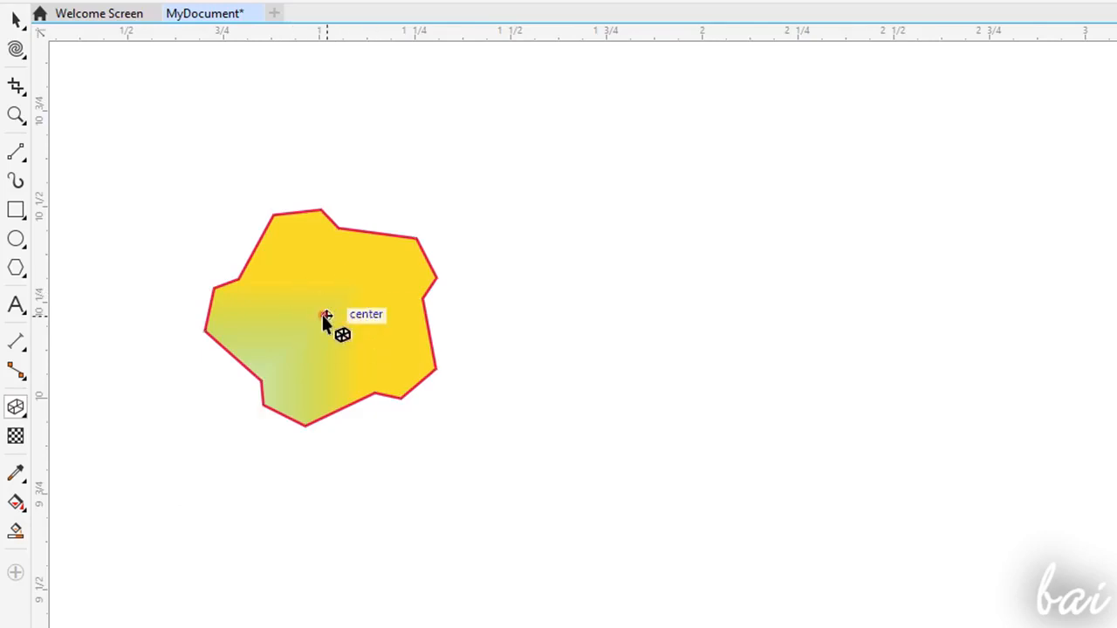
pyautogui.moveTo(322, 318); pyautogui.dragTo(681, 303)
pyautogui.moveTo(652, 497); pyautogui.dragTo(416, 609)
pyautogui.moveTo(345, 379); pyautogui.dragTo(369, 379)
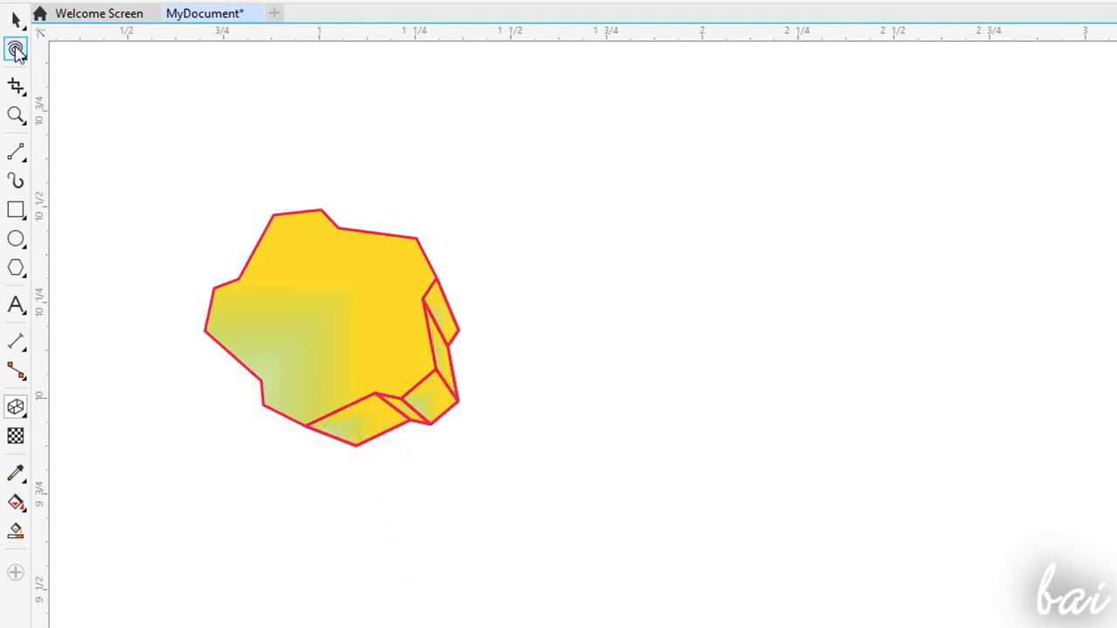
# - Try reshaping the extruded polygon into a five-pointed star by pulling its corner nodes outward with the Shape tool
pyautogui.click(17, 51)
pyautogui.click(61, 48)
pyautogui.click(367, 227)
pyautogui.click(416, 232)
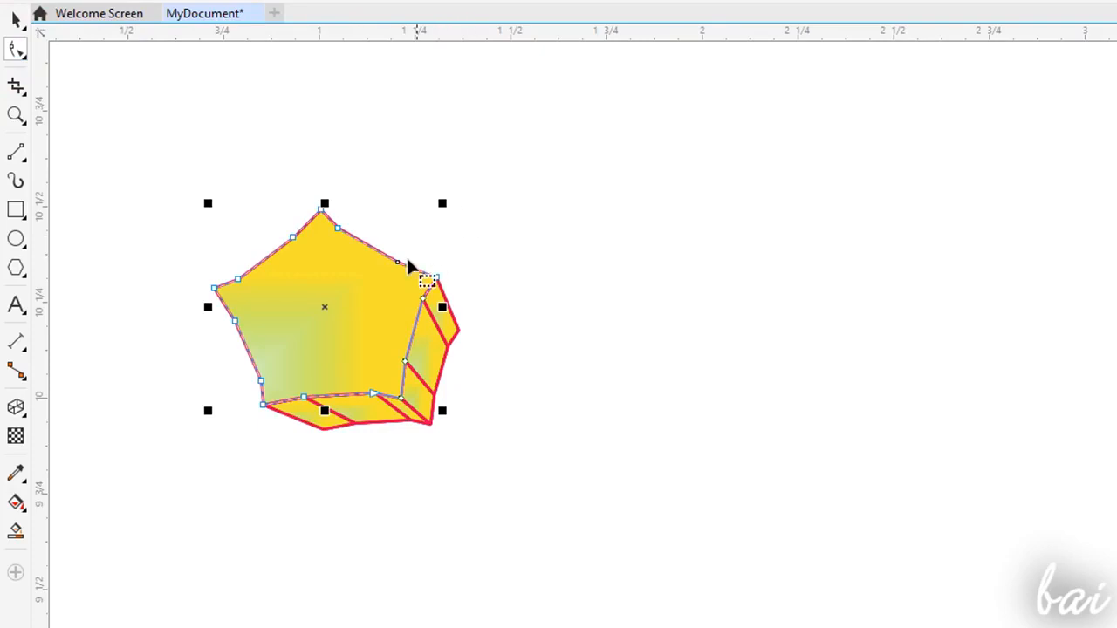
pyautogui.moveTo(399, 259); pyautogui.dragTo(471, 177)
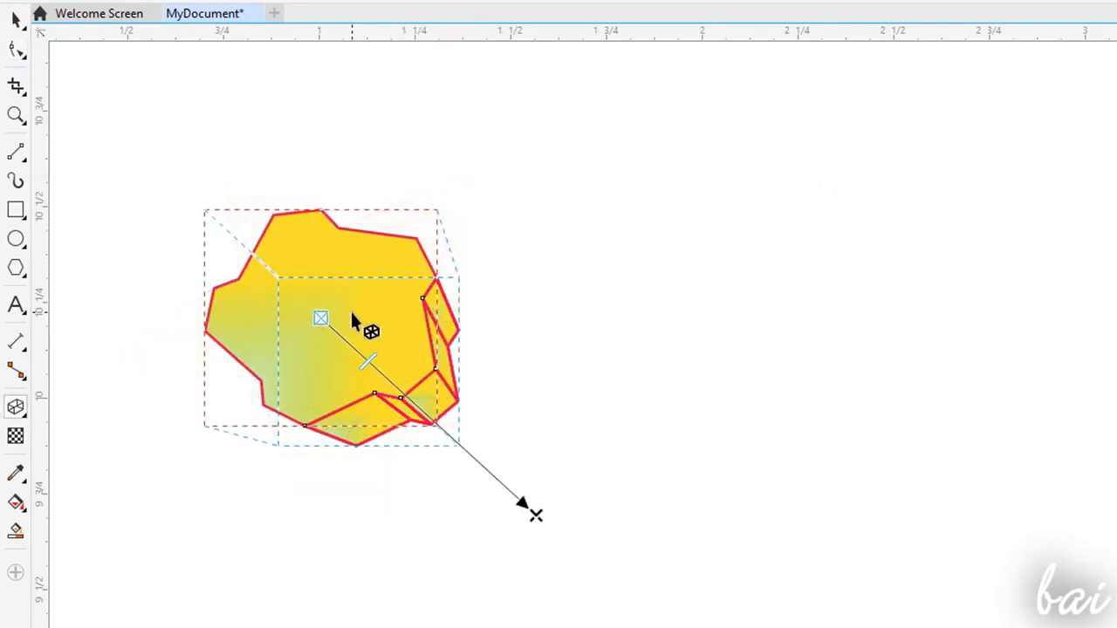
# - Try rotating the extruded polygon in 3D around its different axes
pyautogui.click(350, 313)
pyautogui.moveTo(384, 306); pyautogui.dragTo(404, 320)
pyautogui.moveTo(348, 191); pyautogui.dragTo(387, 195)
pyautogui.moveTo(194, 344); pyautogui.dragTo(209, 278)
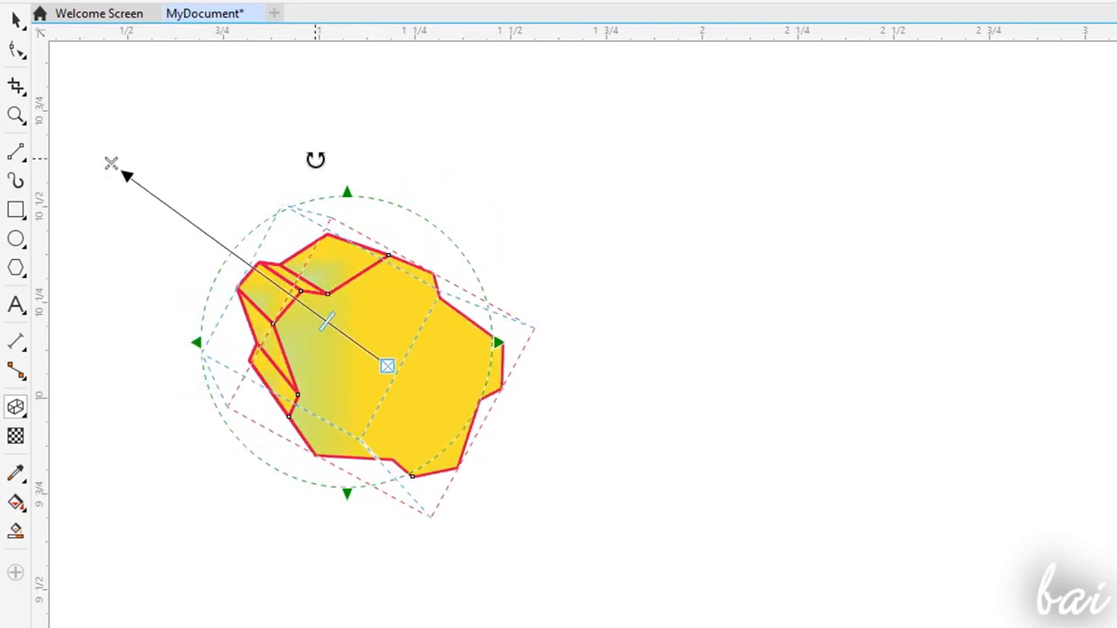
pyautogui.click(358, 316)
pyautogui.click(113, 168)
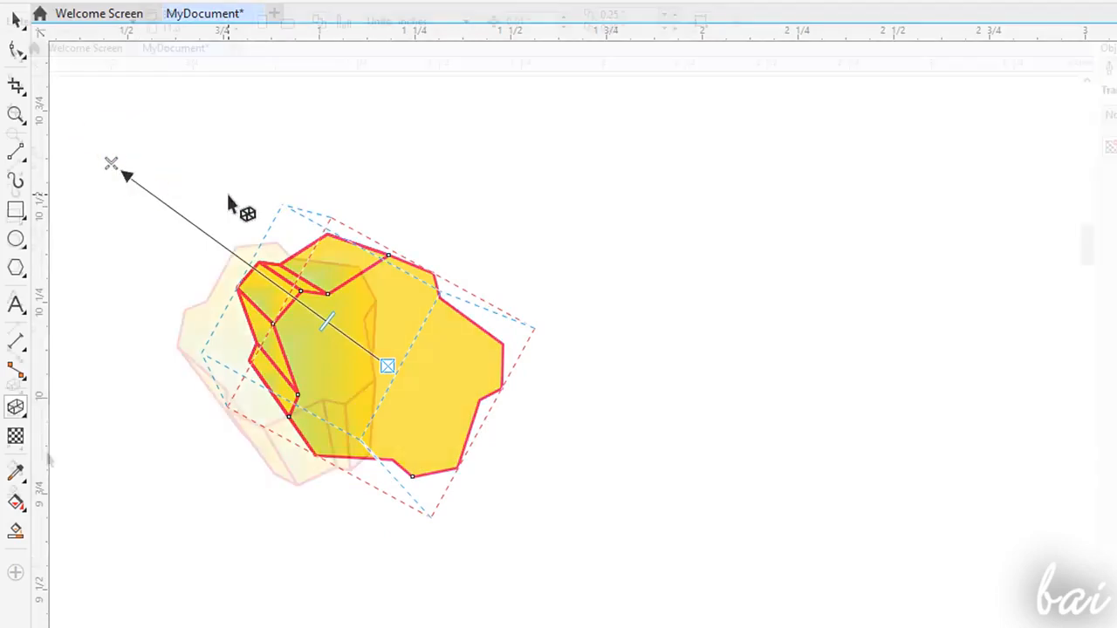
# - Select the polygon's extrusion for editing, try another extrusion type, and set the extrusion depth to 26
pyautogui.click(13, 385)
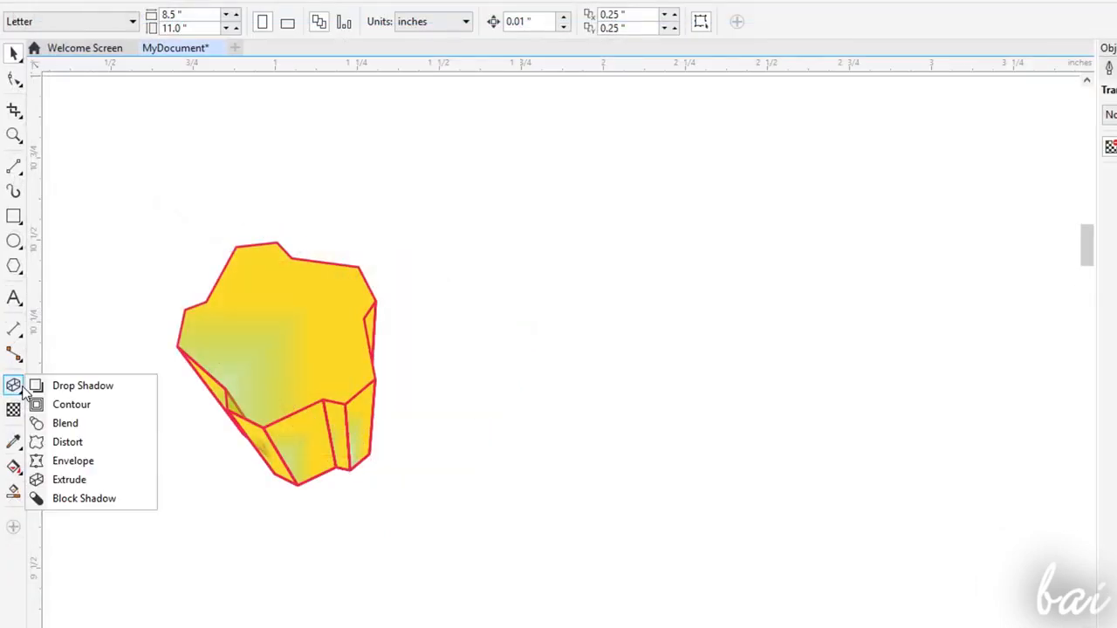
pyautogui.click(74, 479)
pyautogui.click(291, 354)
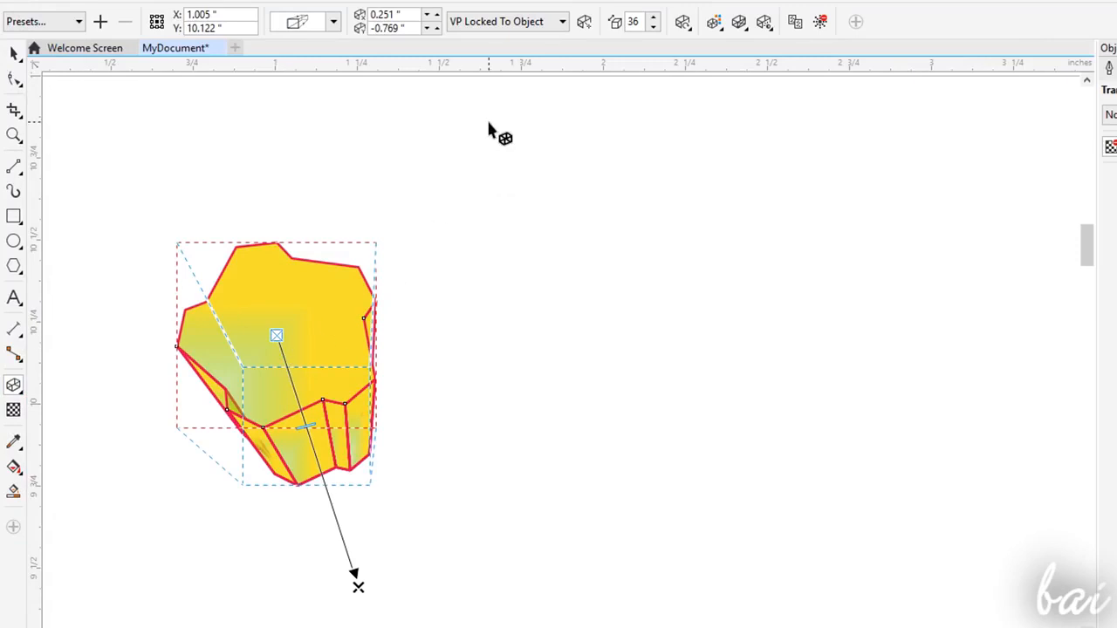
pyautogui.click(334, 21)
pyautogui.click(434, 54)
pyautogui.click(335, 21)
pyautogui.click(323, 94)
pyautogui.click(654, 21)
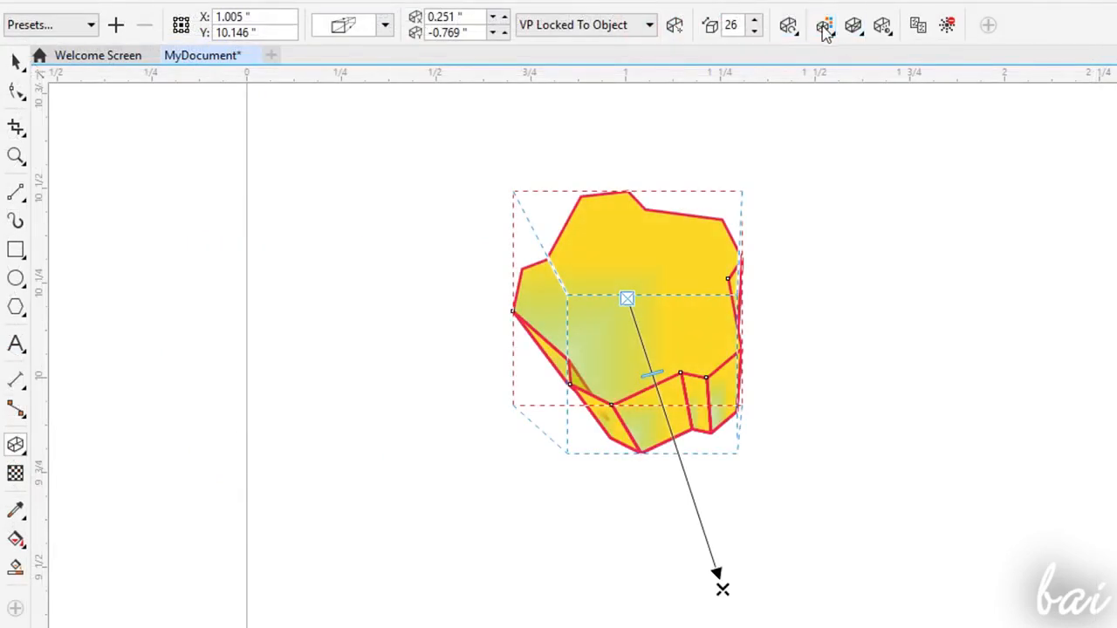
# - Try a solid purple colour on the extrusion's side faces
pyautogui.click(824, 26)
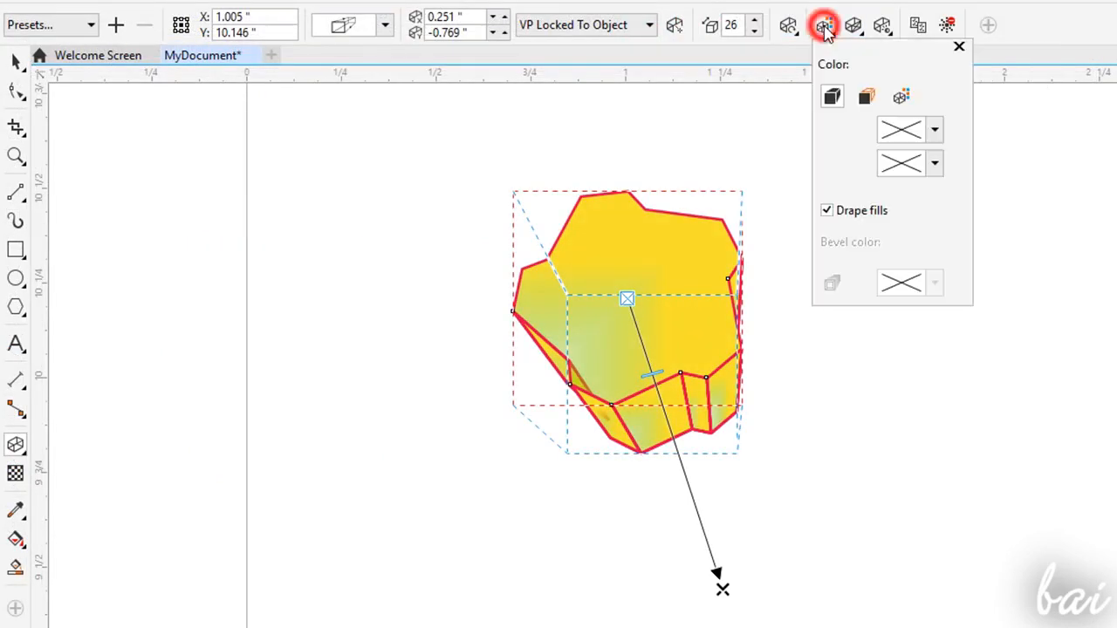
pyautogui.click(866, 97)
pyautogui.click(934, 130)
pyautogui.click(1020, 260)
pyautogui.click(957, 246)
pyautogui.click(945, 105)
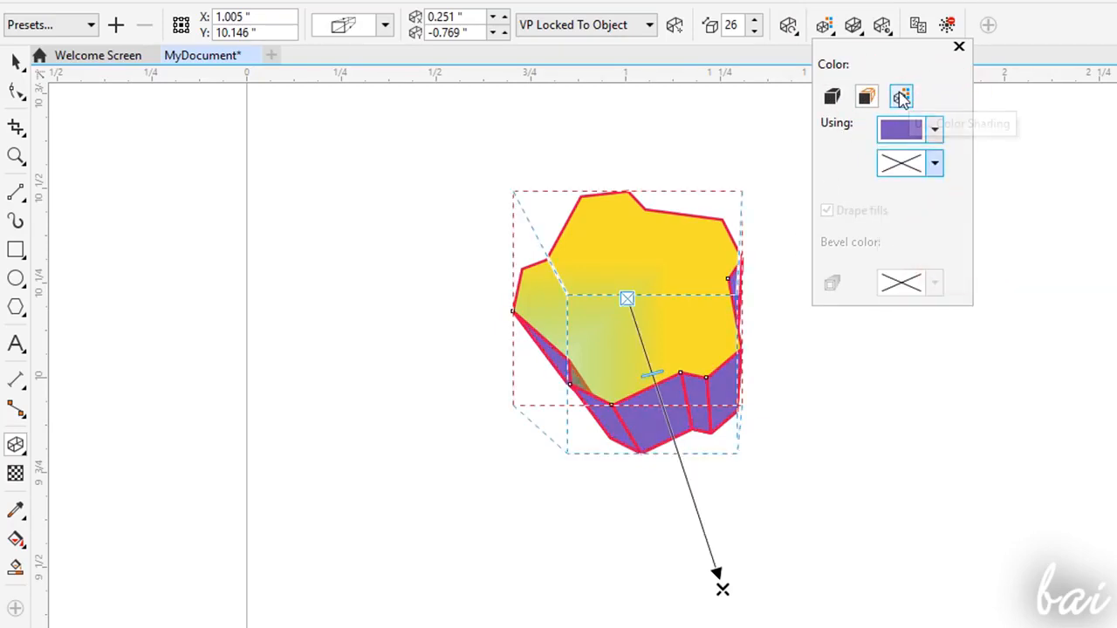
# - Apply colour shading to the extrusion's side faces, blending from pinkish red to yellow-orange
pyautogui.click(902, 97)
pyautogui.click(935, 129)
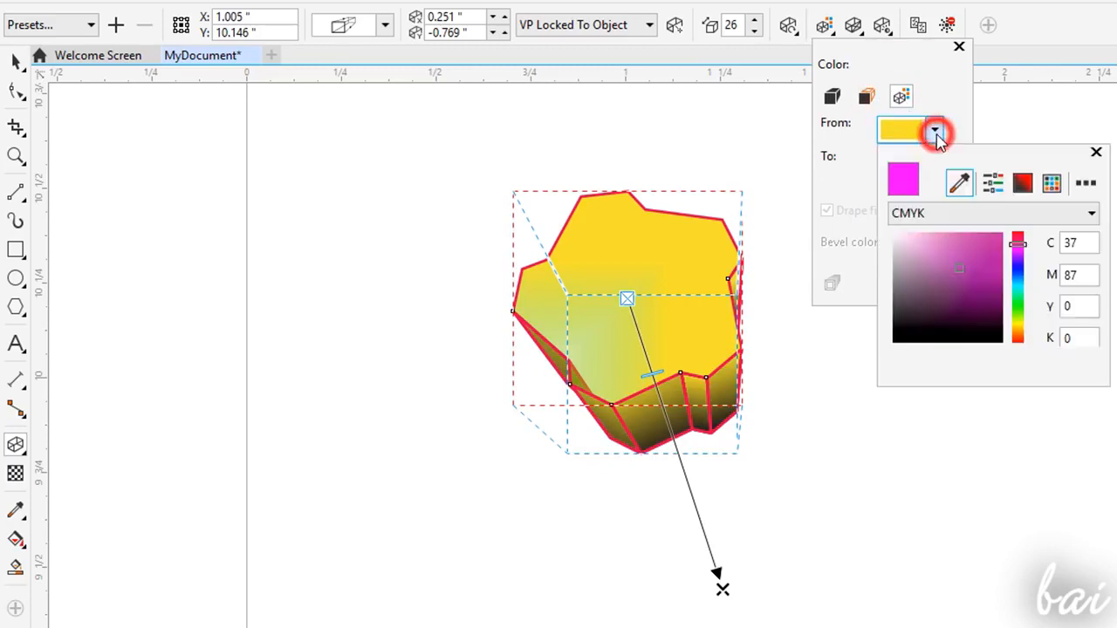
pyautogui.click(1018, 239)
pyautogui.click(993, 234)
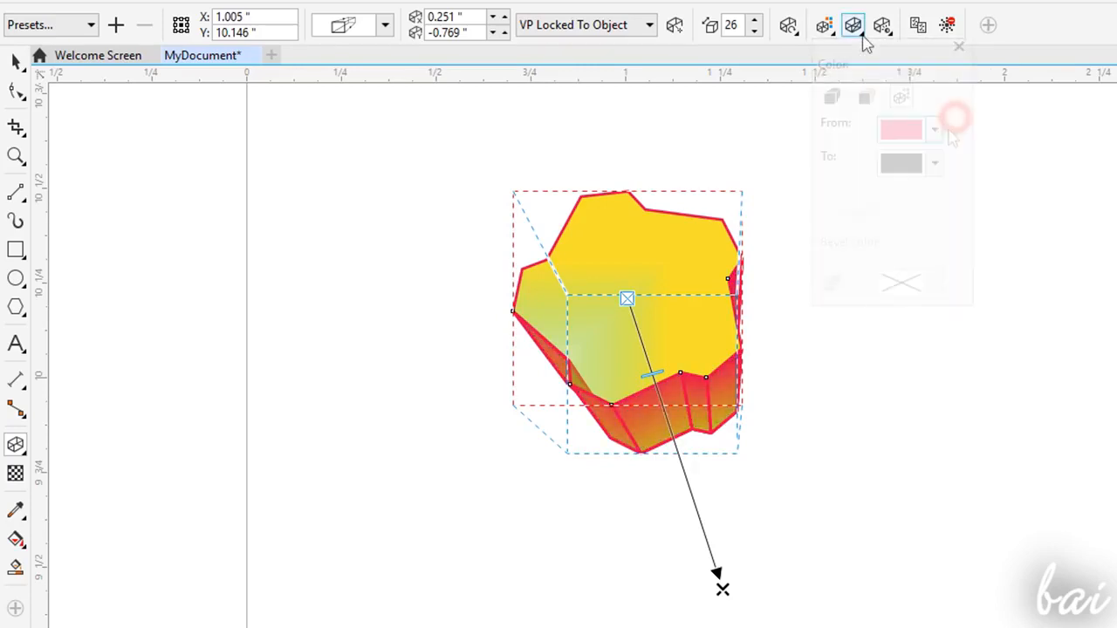
# - Try the bevel option on the extruded polygon and switch it off again
pyautogui.click(856, 29)
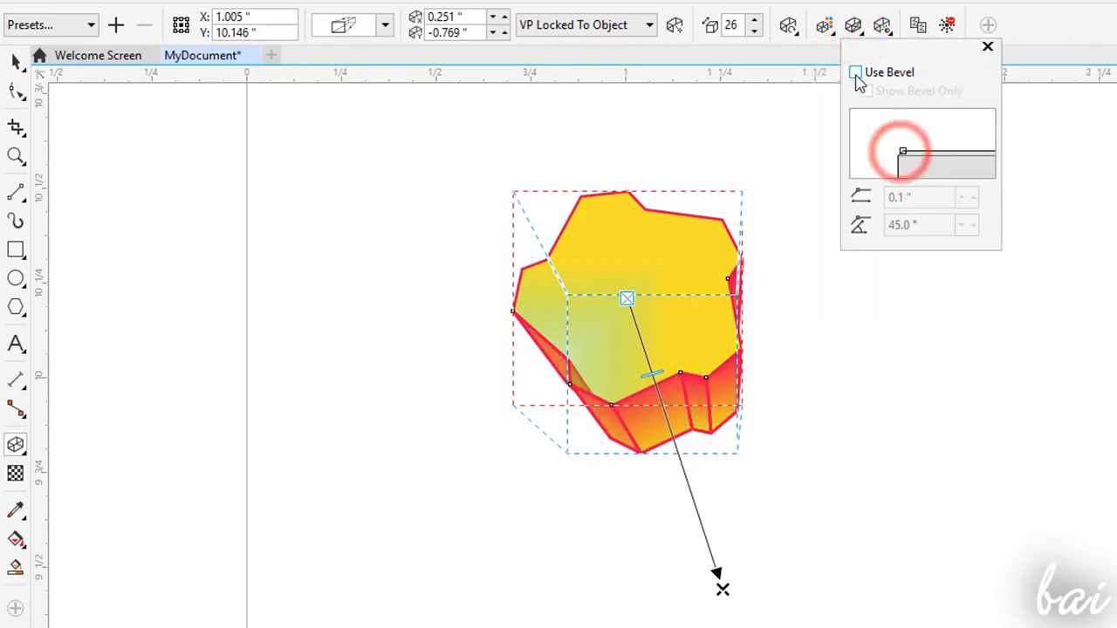
pyautogui.click(856, 73)
pyautogui.click(881, 77)
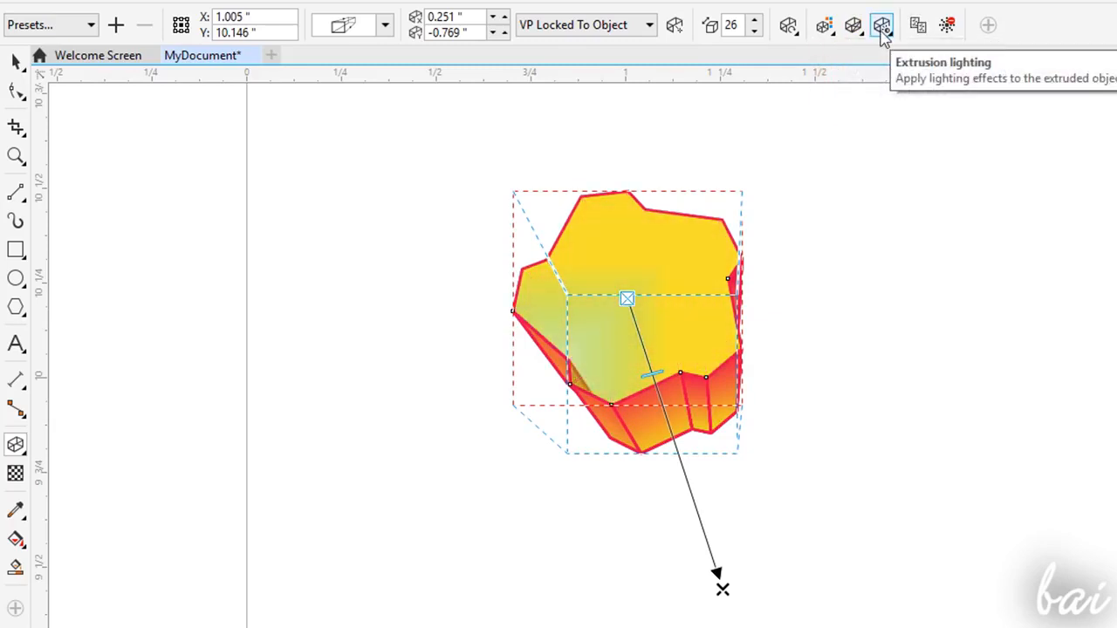
# - Add lights 1, 2 and 3 to the extruded polygon and reposition one light on the lighting preview
pyautogui.click(882, 26)
pyautogui.click(893, 76)
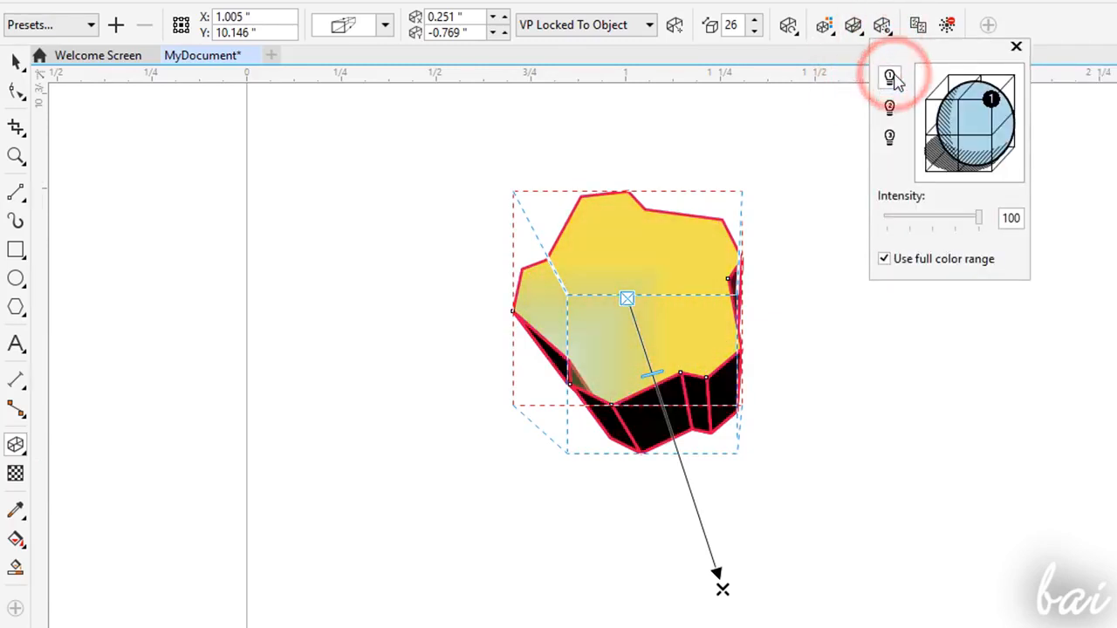
pyautogui.click(890, 107)
pyautogui.click(889, 137)
pyautogui.moveTo(989, 100)
pyautogui.mouseDown()
pyautogui.moveTo(990, 174)
pyautogui.moveTo(957, 131)
pyautogui.mouseUp()
# - Try clearing the extrusion from the polygon
pyautogui.click(949, 26)
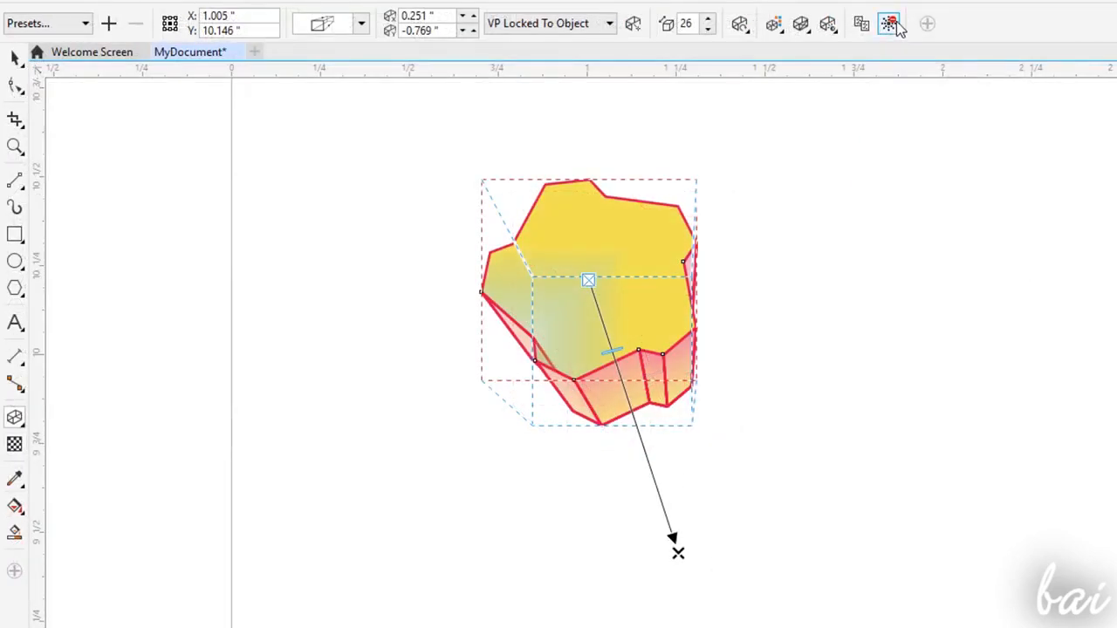
pyautogui.click(890, 25)
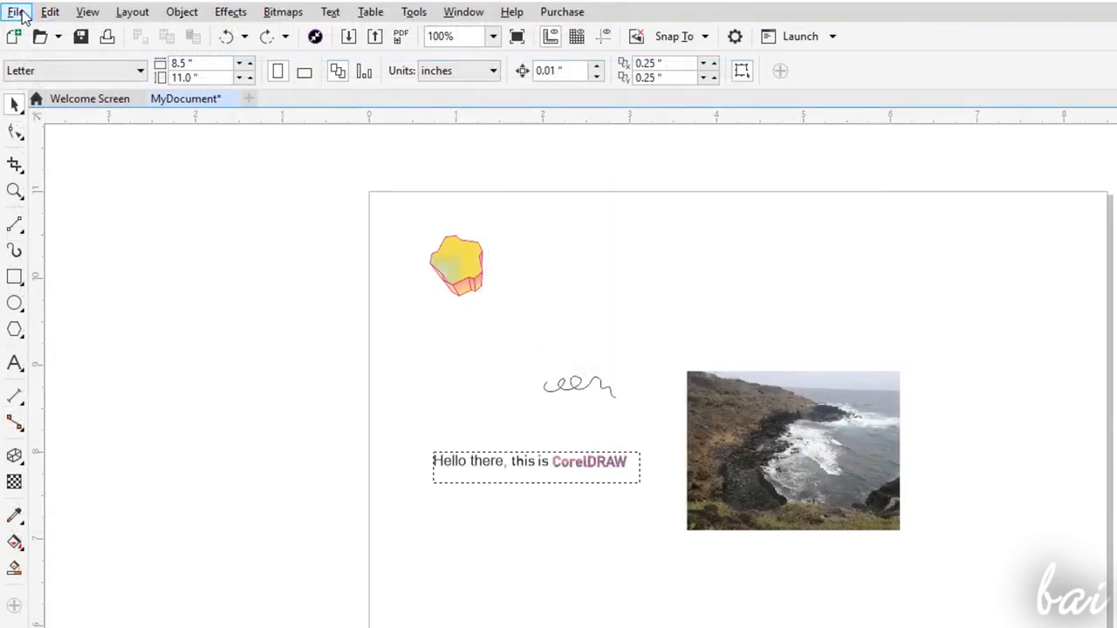
# - Start saving the drawing as MyDocument.cdr with the file type CDR - CorelDRAW
pyautogui.click(21, 13)
pyautogui.click(77, 190)
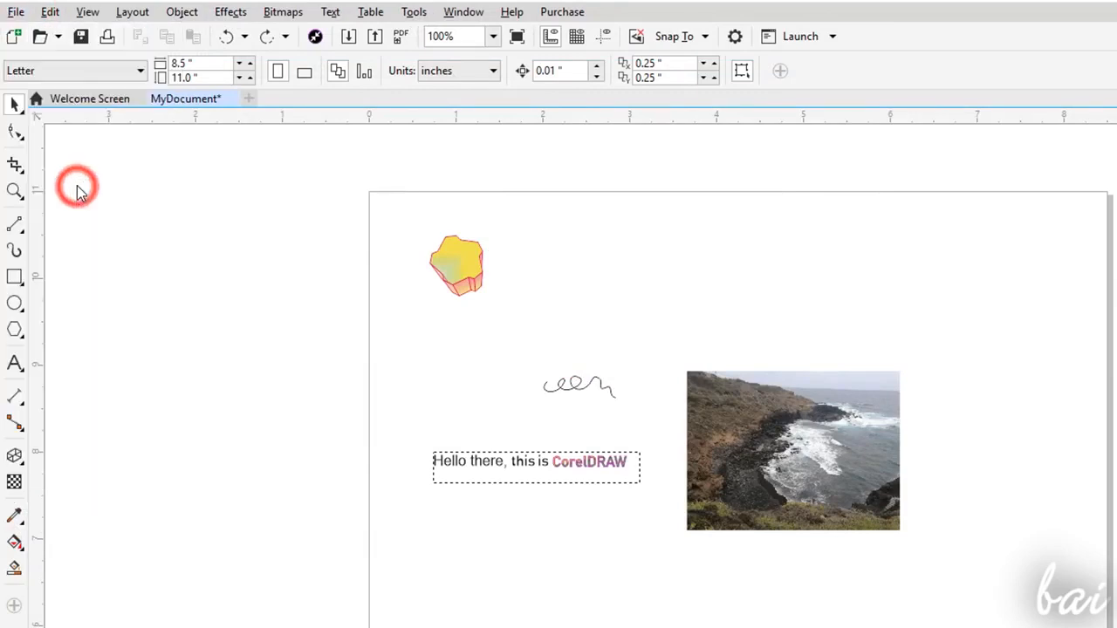
pyautogui.hotkey('ctrl', 's')
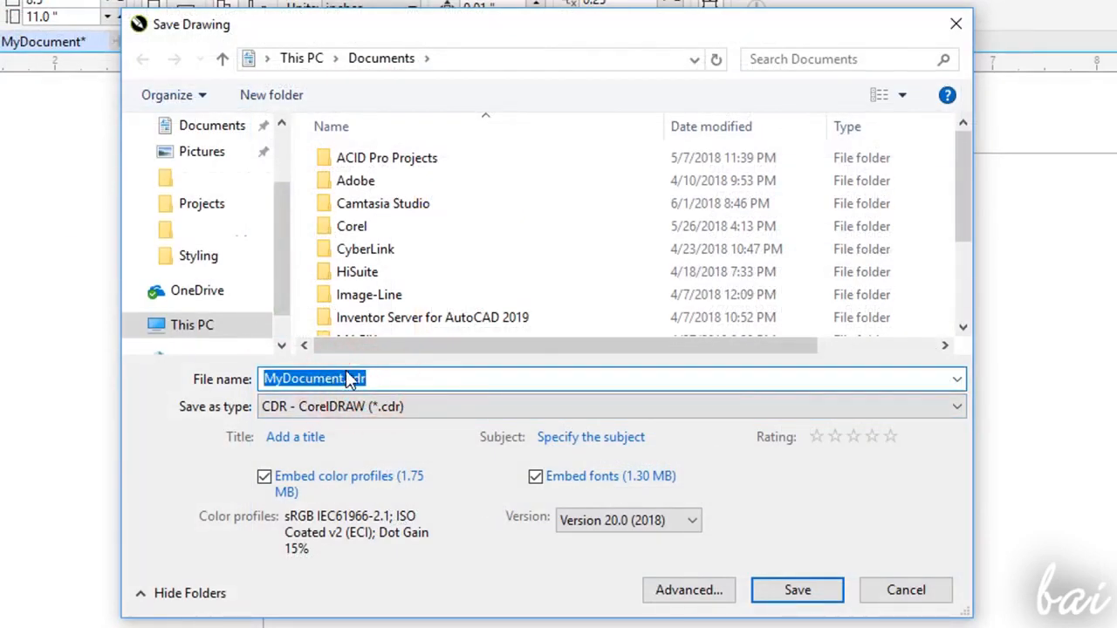
pyautogui.click(352, 378)
pyautogui.doubleClick(349, 378)
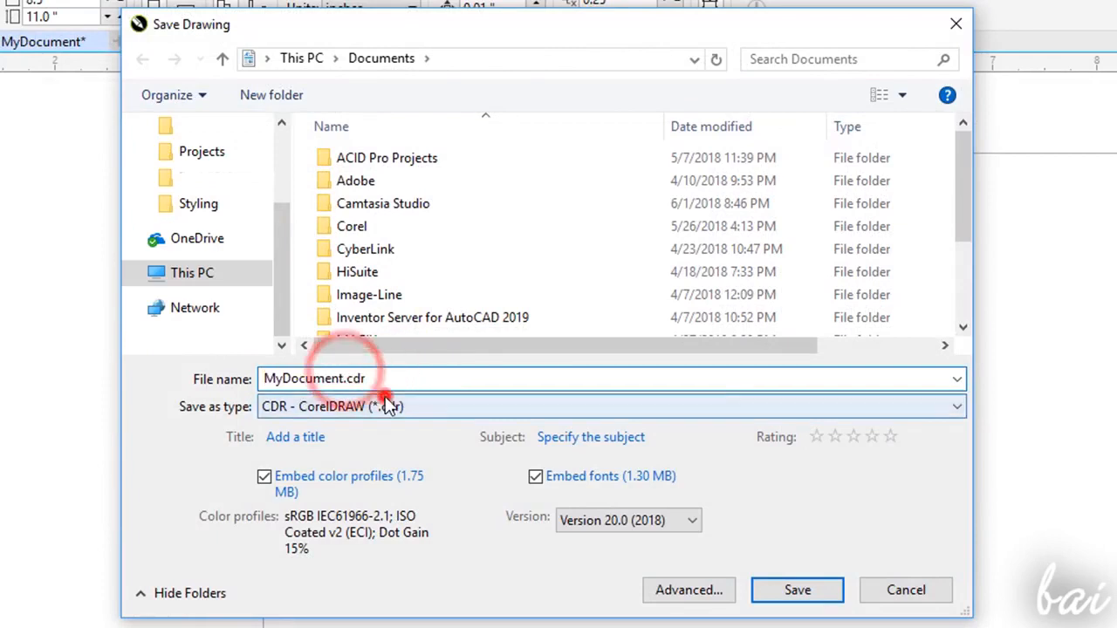
pyautogui.click(388, 407)
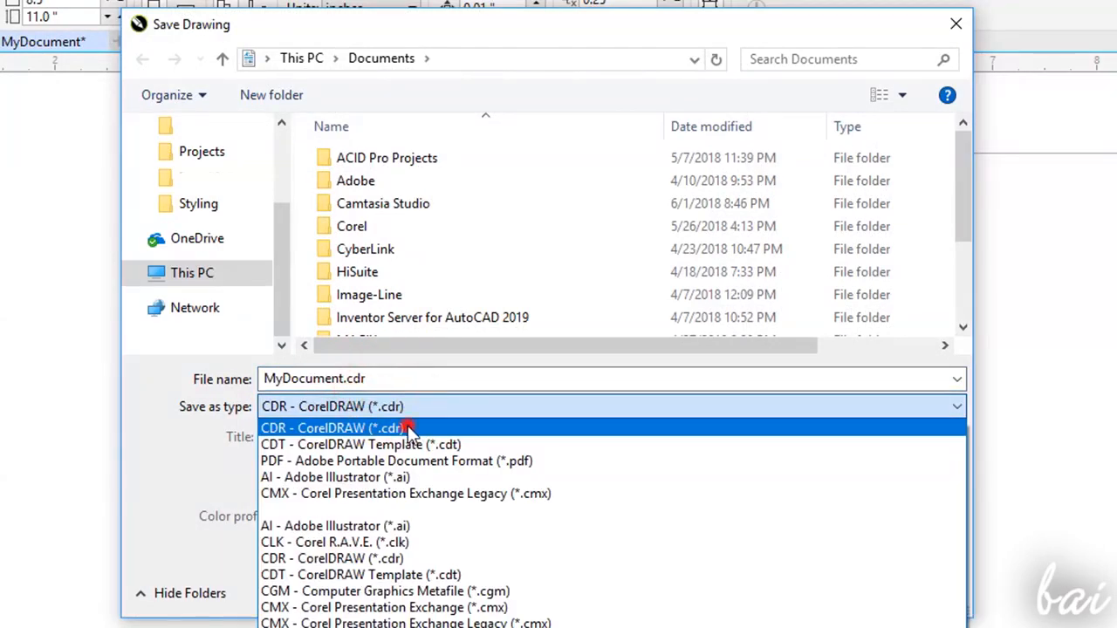
pyautogui.click(407, 425)
# - Switch the save type to PDF - Adobe Portable Document Format and cancel the save
pyautogui.click(437, 412)
pyautogui.click(440, 460)
pyautogui.doubleClick(305, 377)
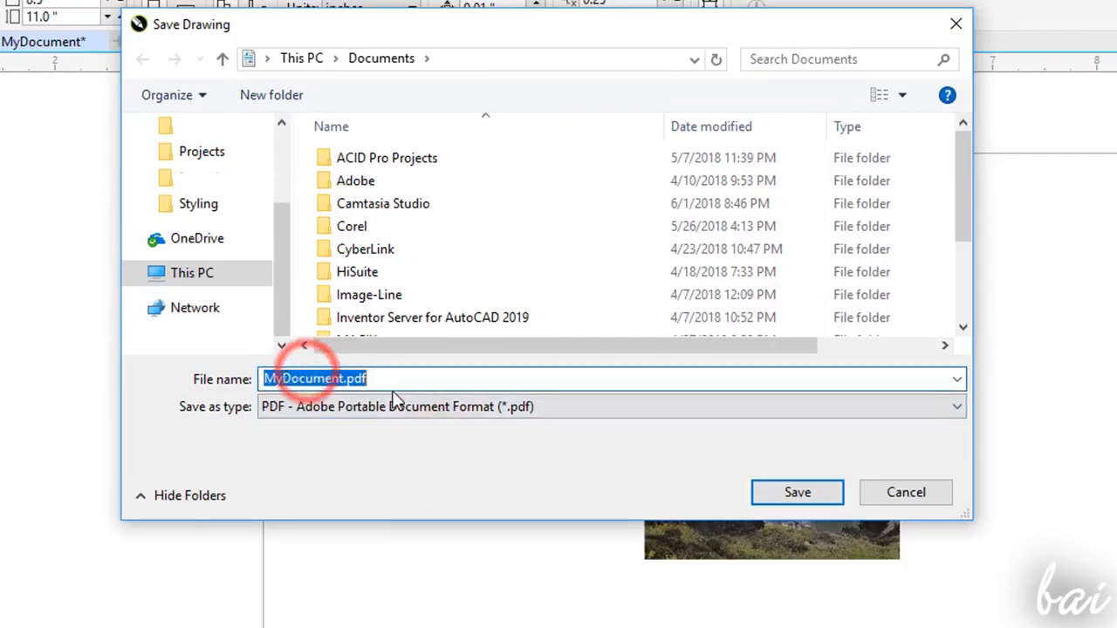
pyautogui.click(893, 490)
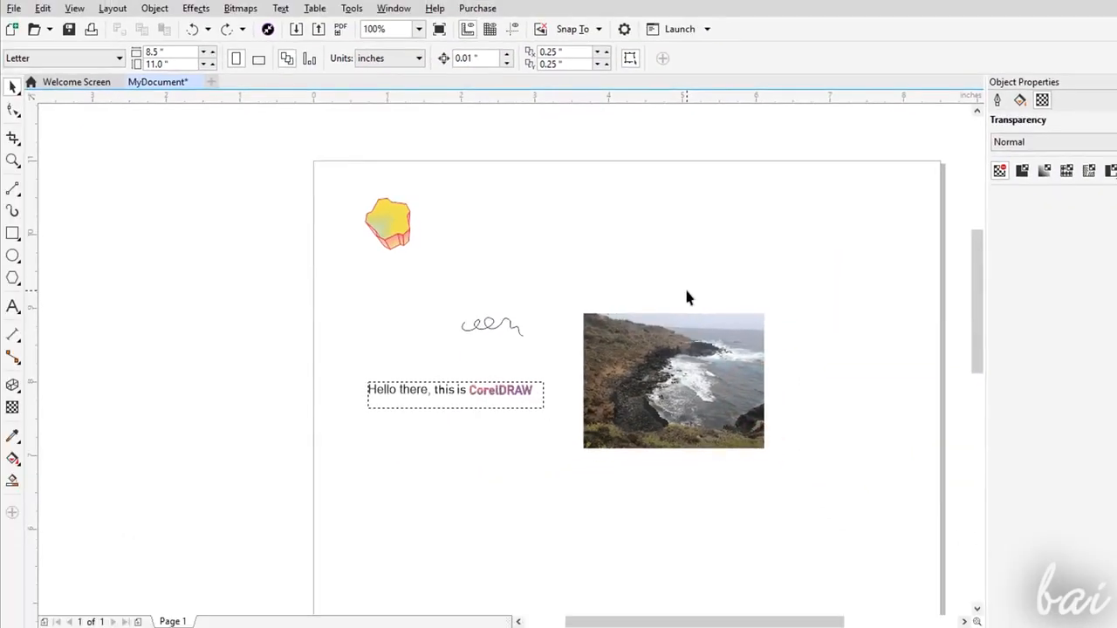